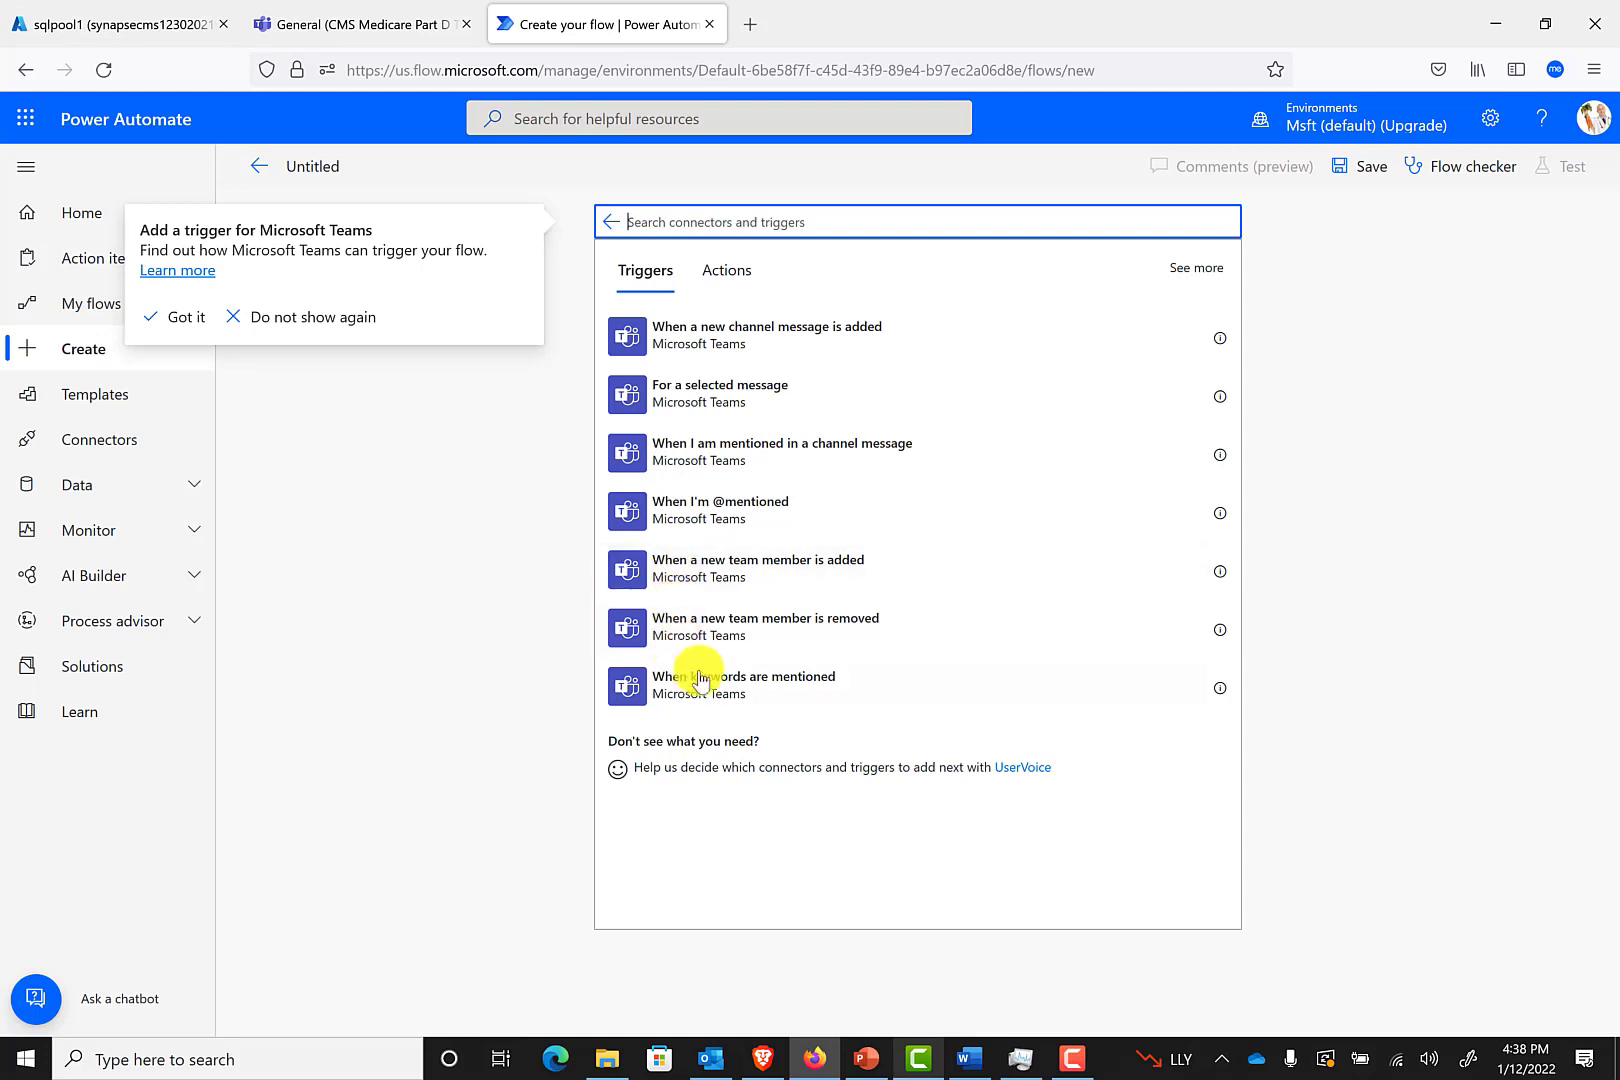
- Start the flow with the Microsoft Teams trigger "When keywords are mentioned" and set its message type to Channel
left_click(634, 695)
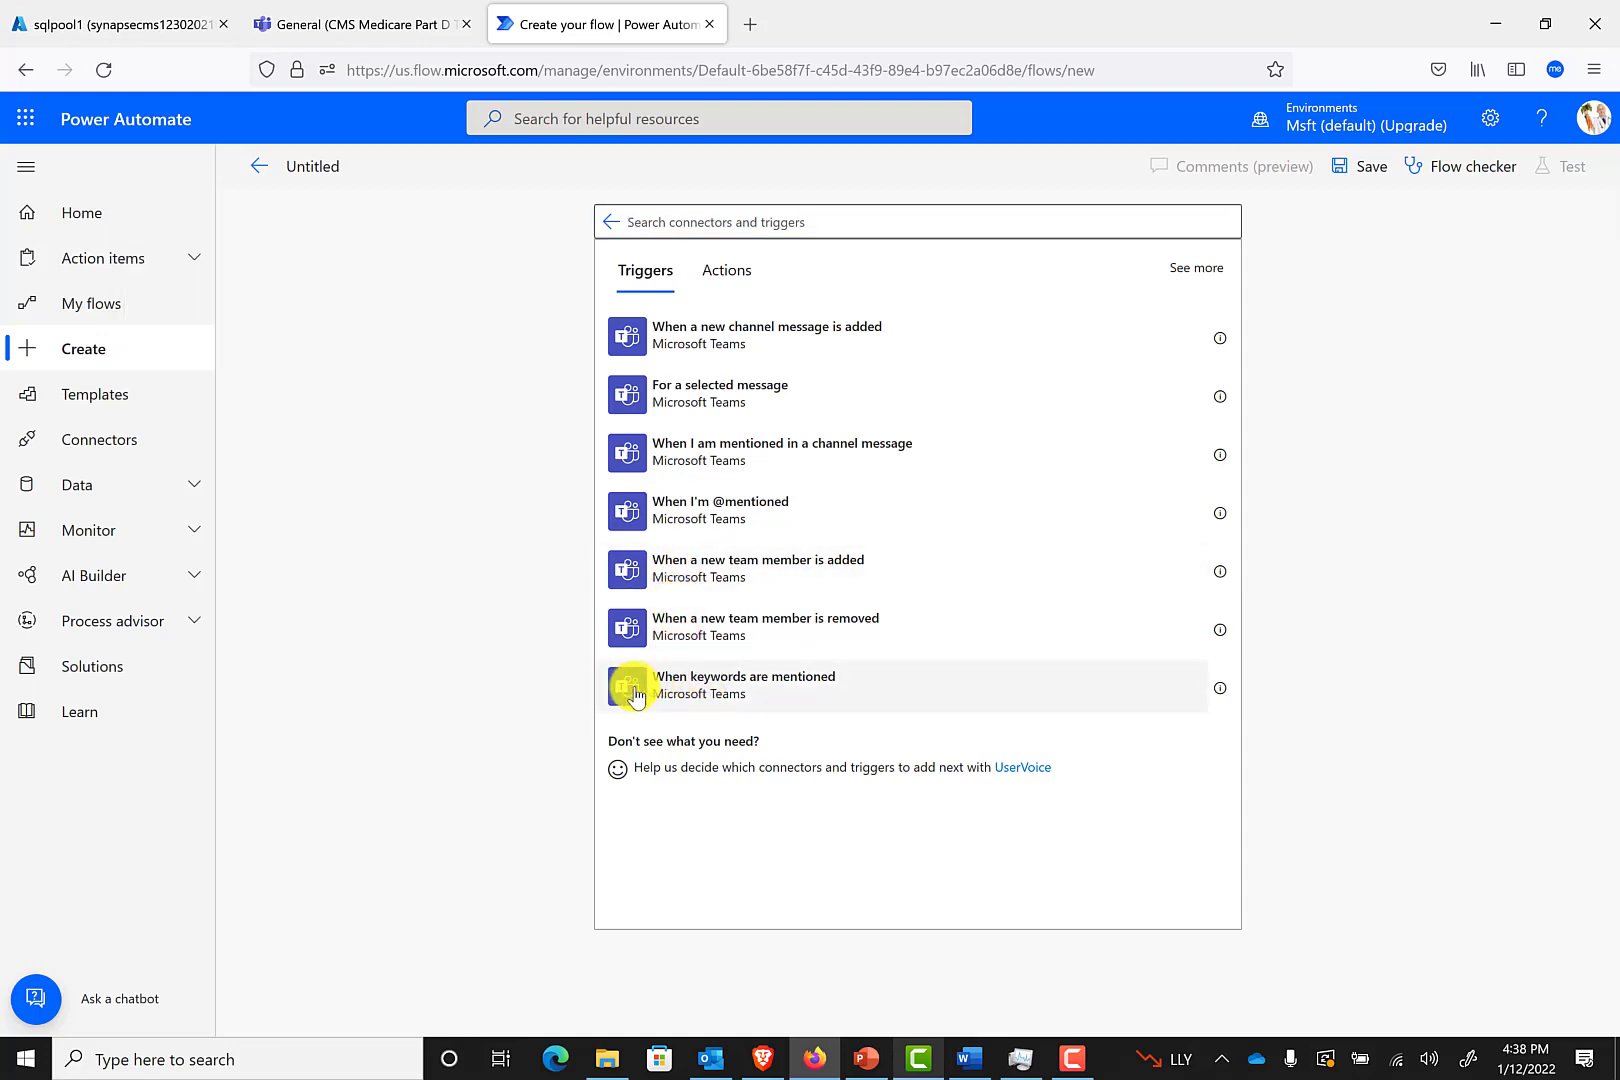
left_click(634, 695)
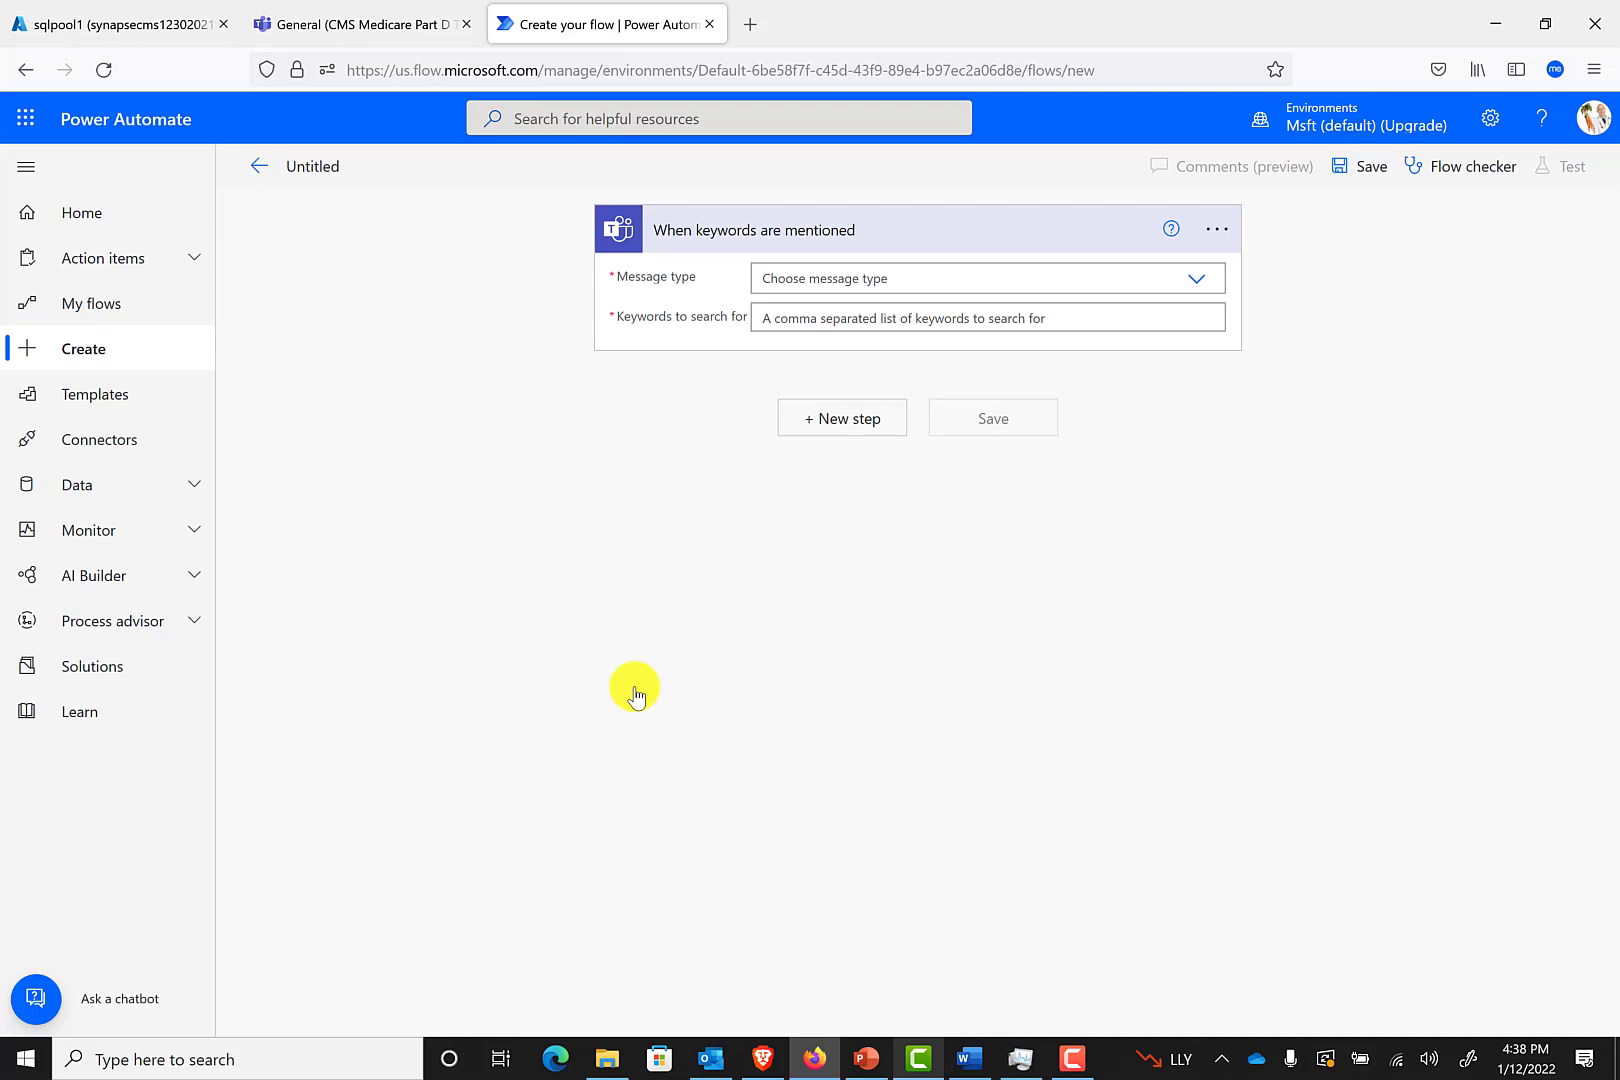
left_click(1203, 288)
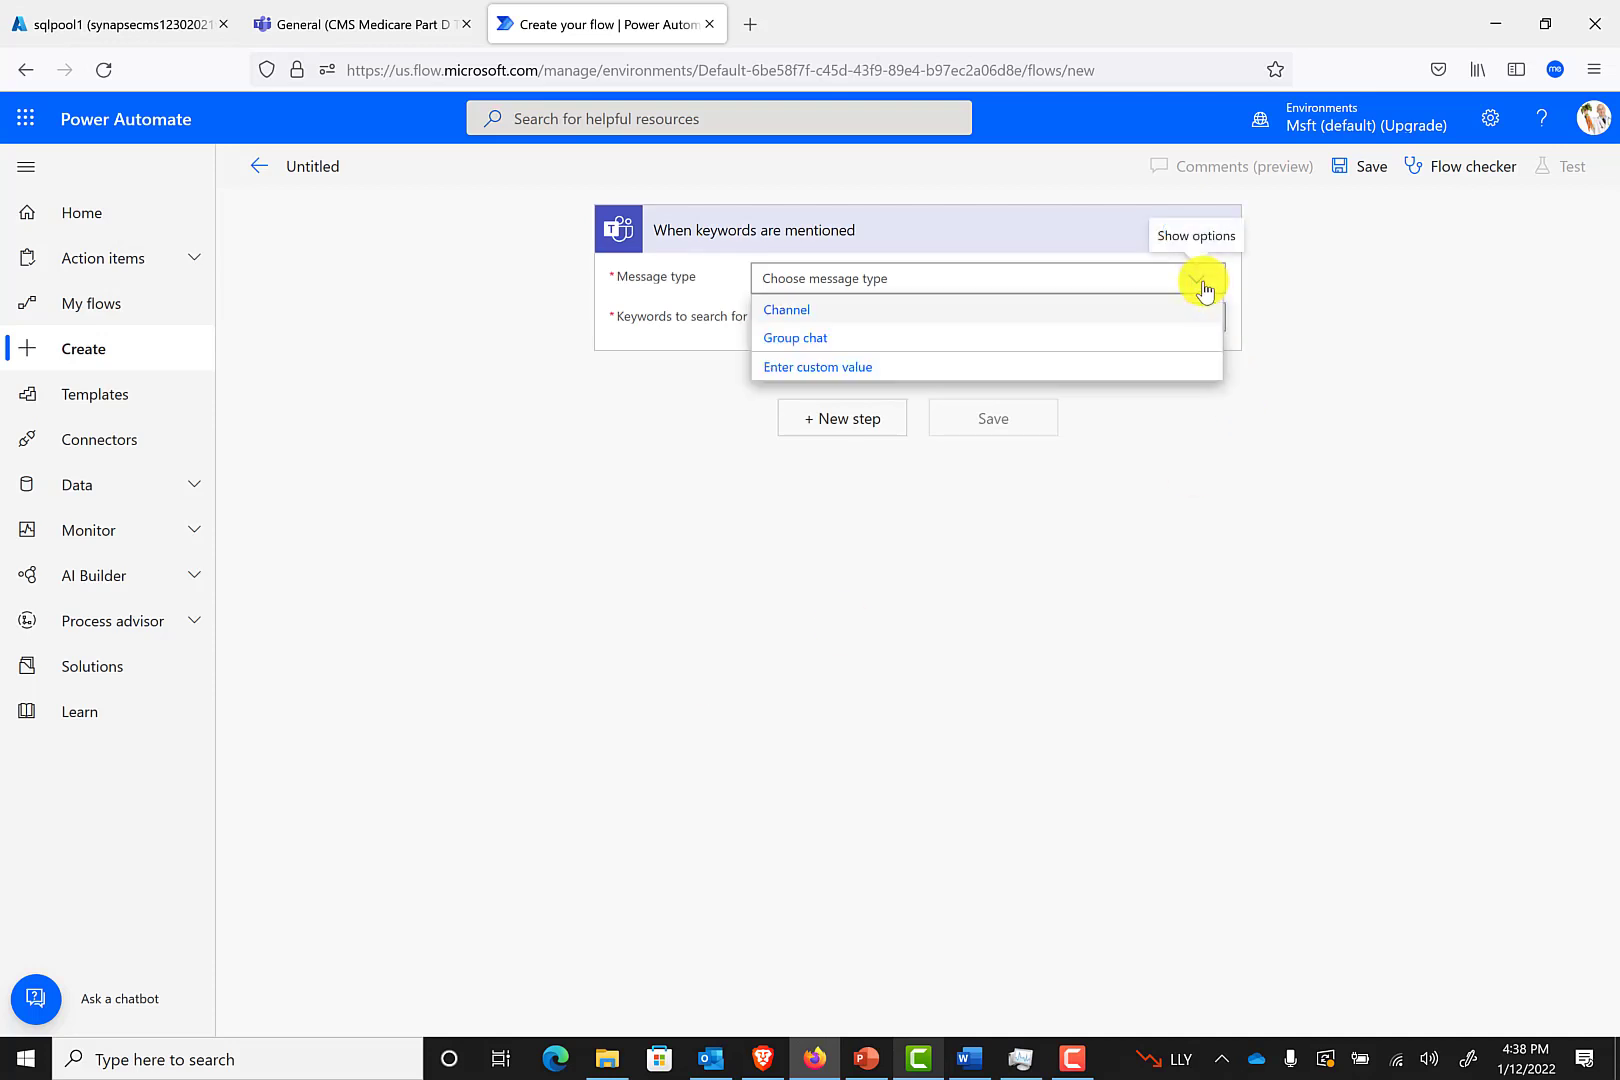
left_click(795, 316)
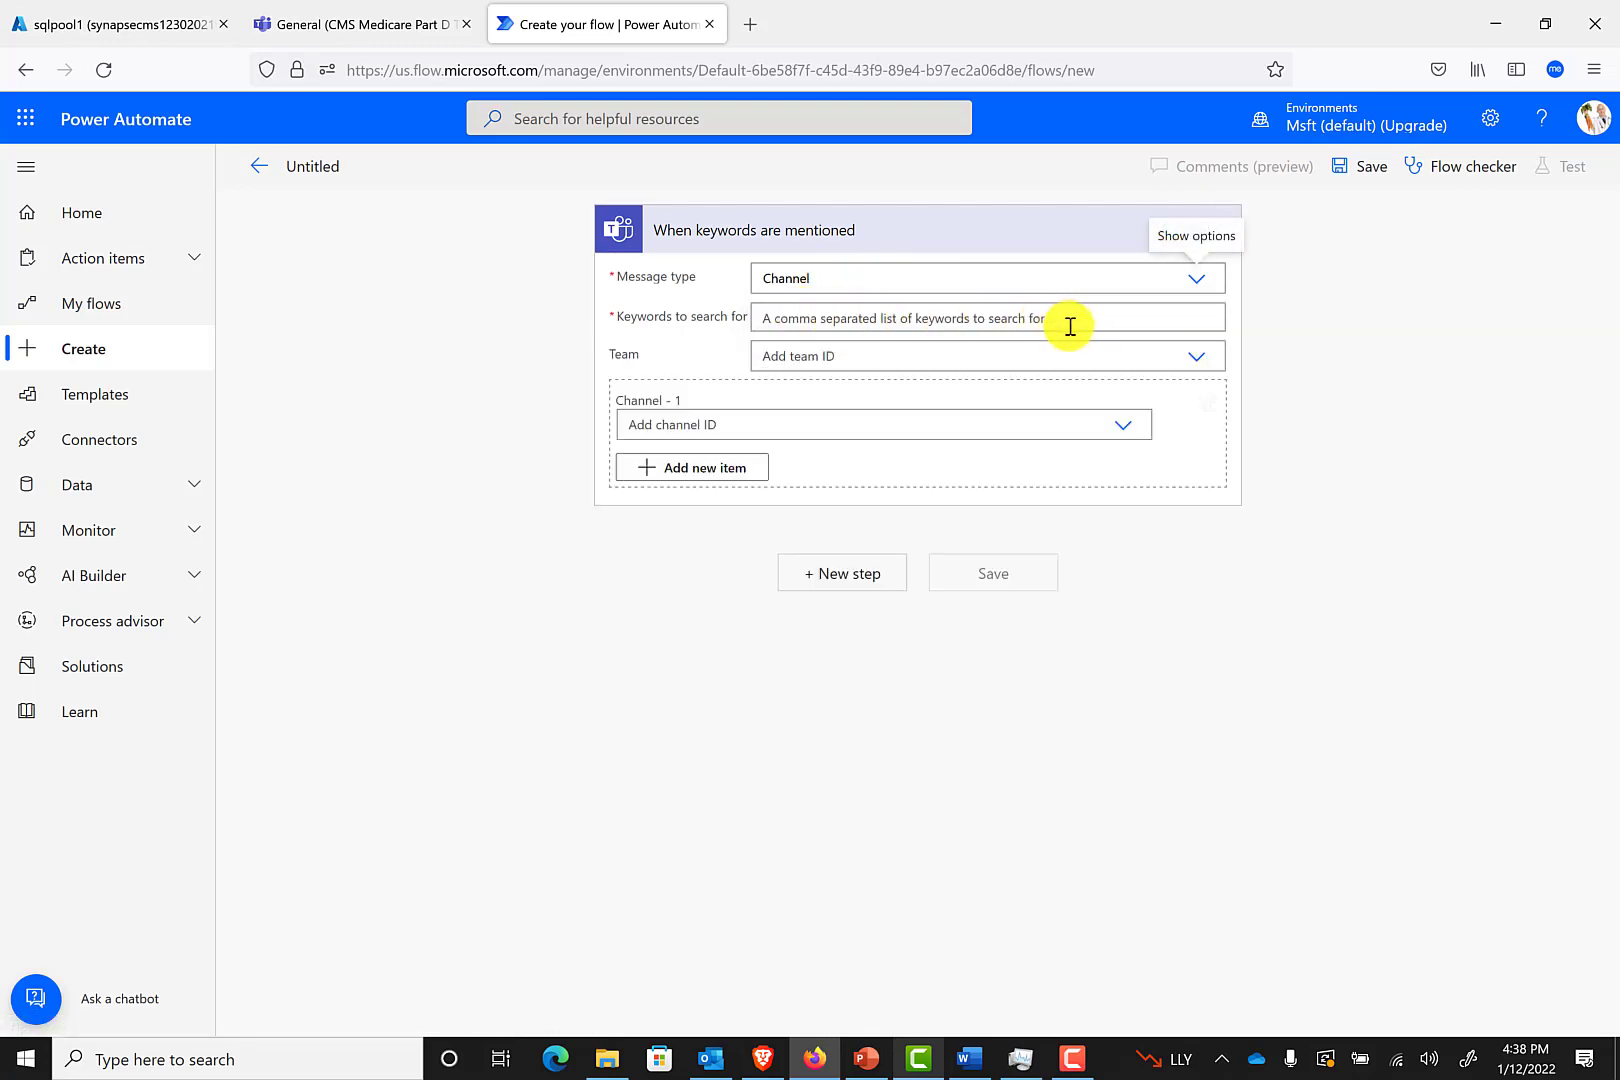
- Make the trigger search for the keyword synapsethirty in the General channel of the team CMS Medicare Part D Three Cloud Demo
left_click(970, 317)
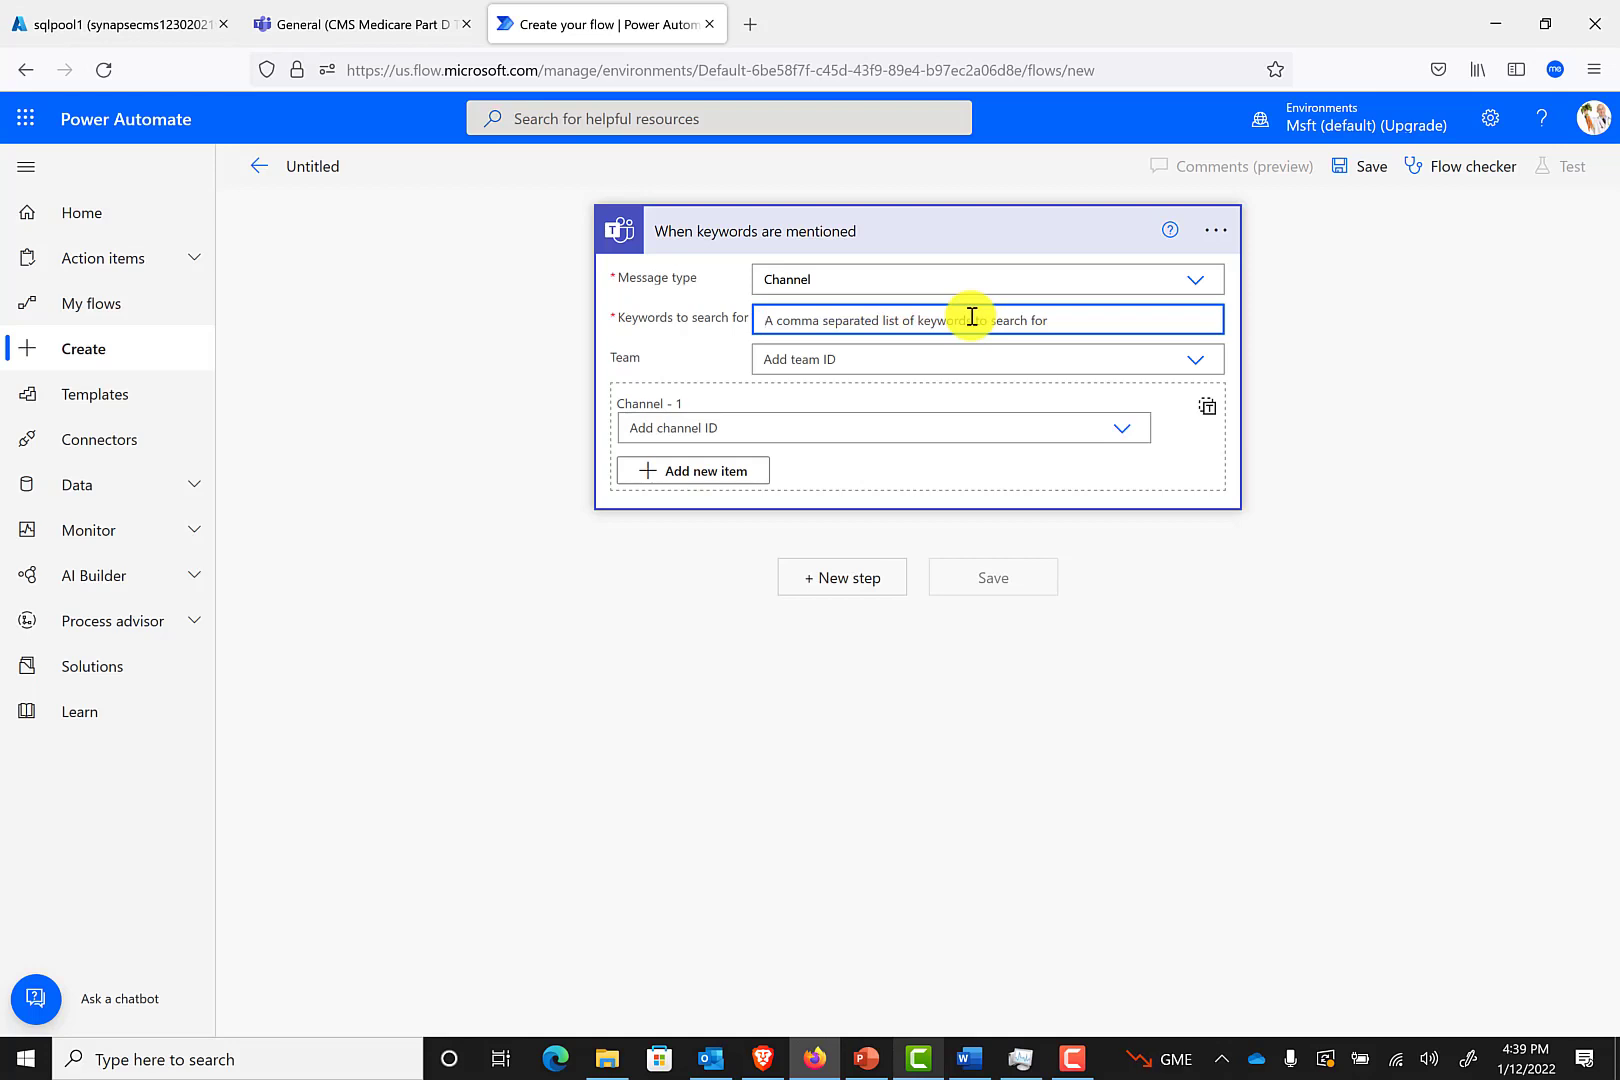
type("syn")
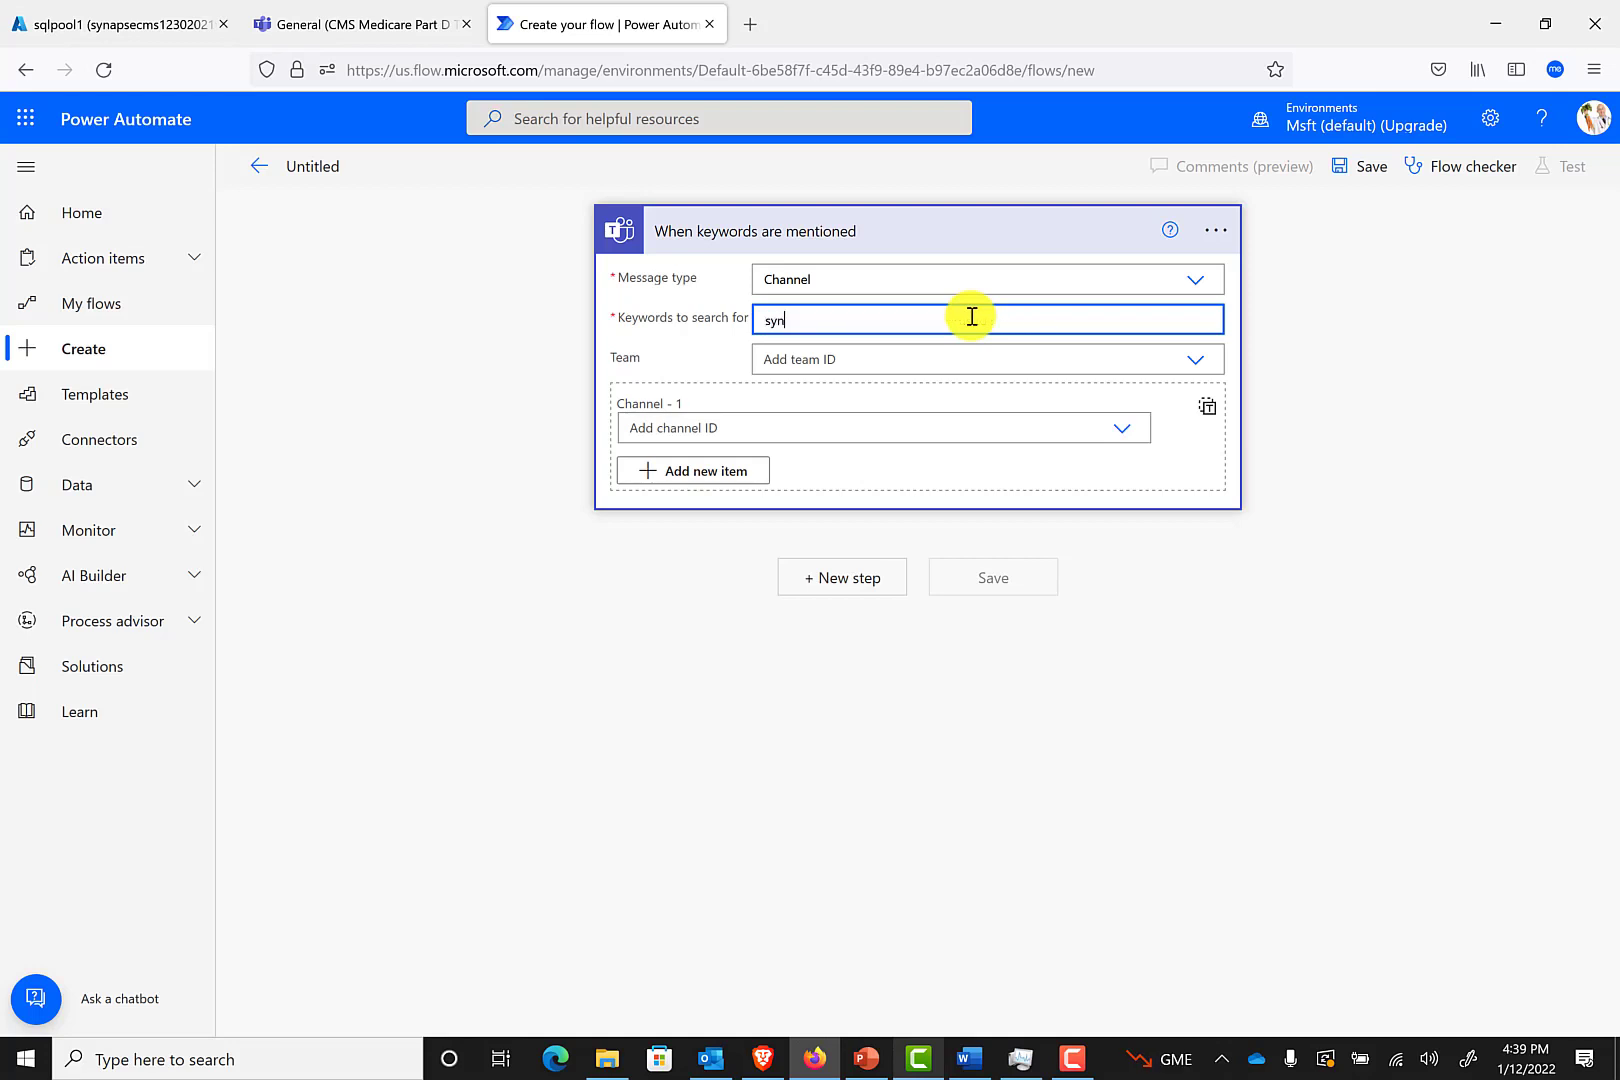
type("apsethirty")
left_click(1191, 360)
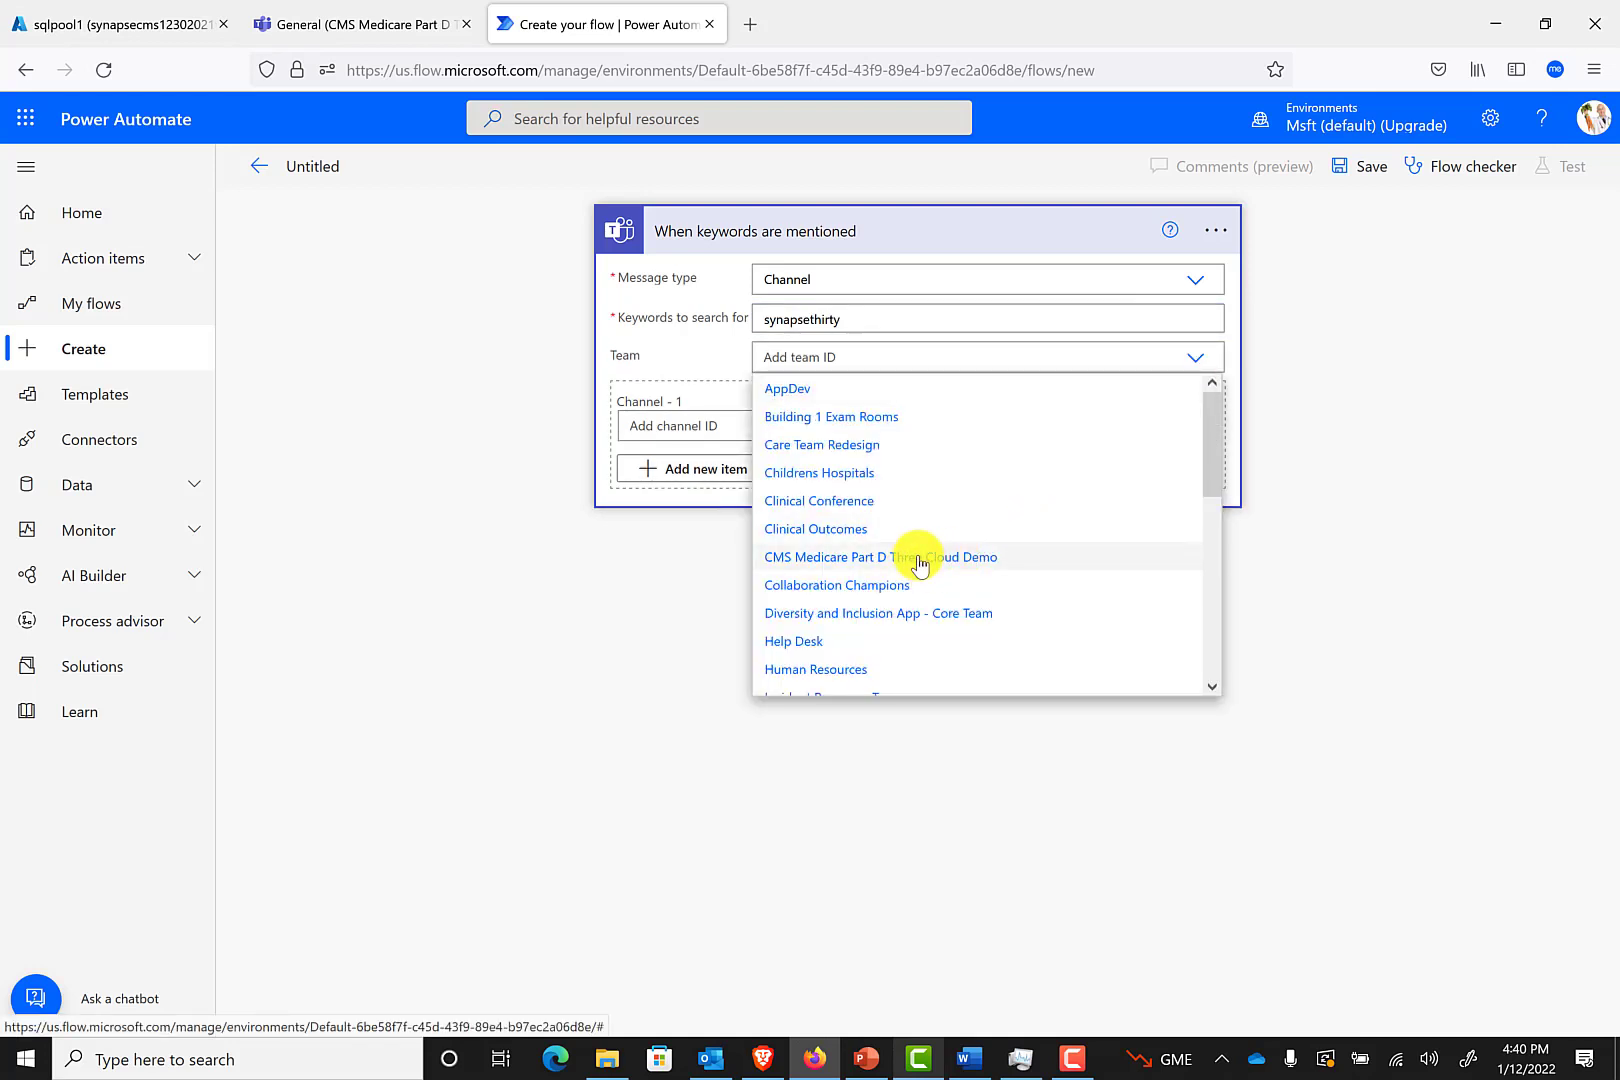
left_click(919, 560)
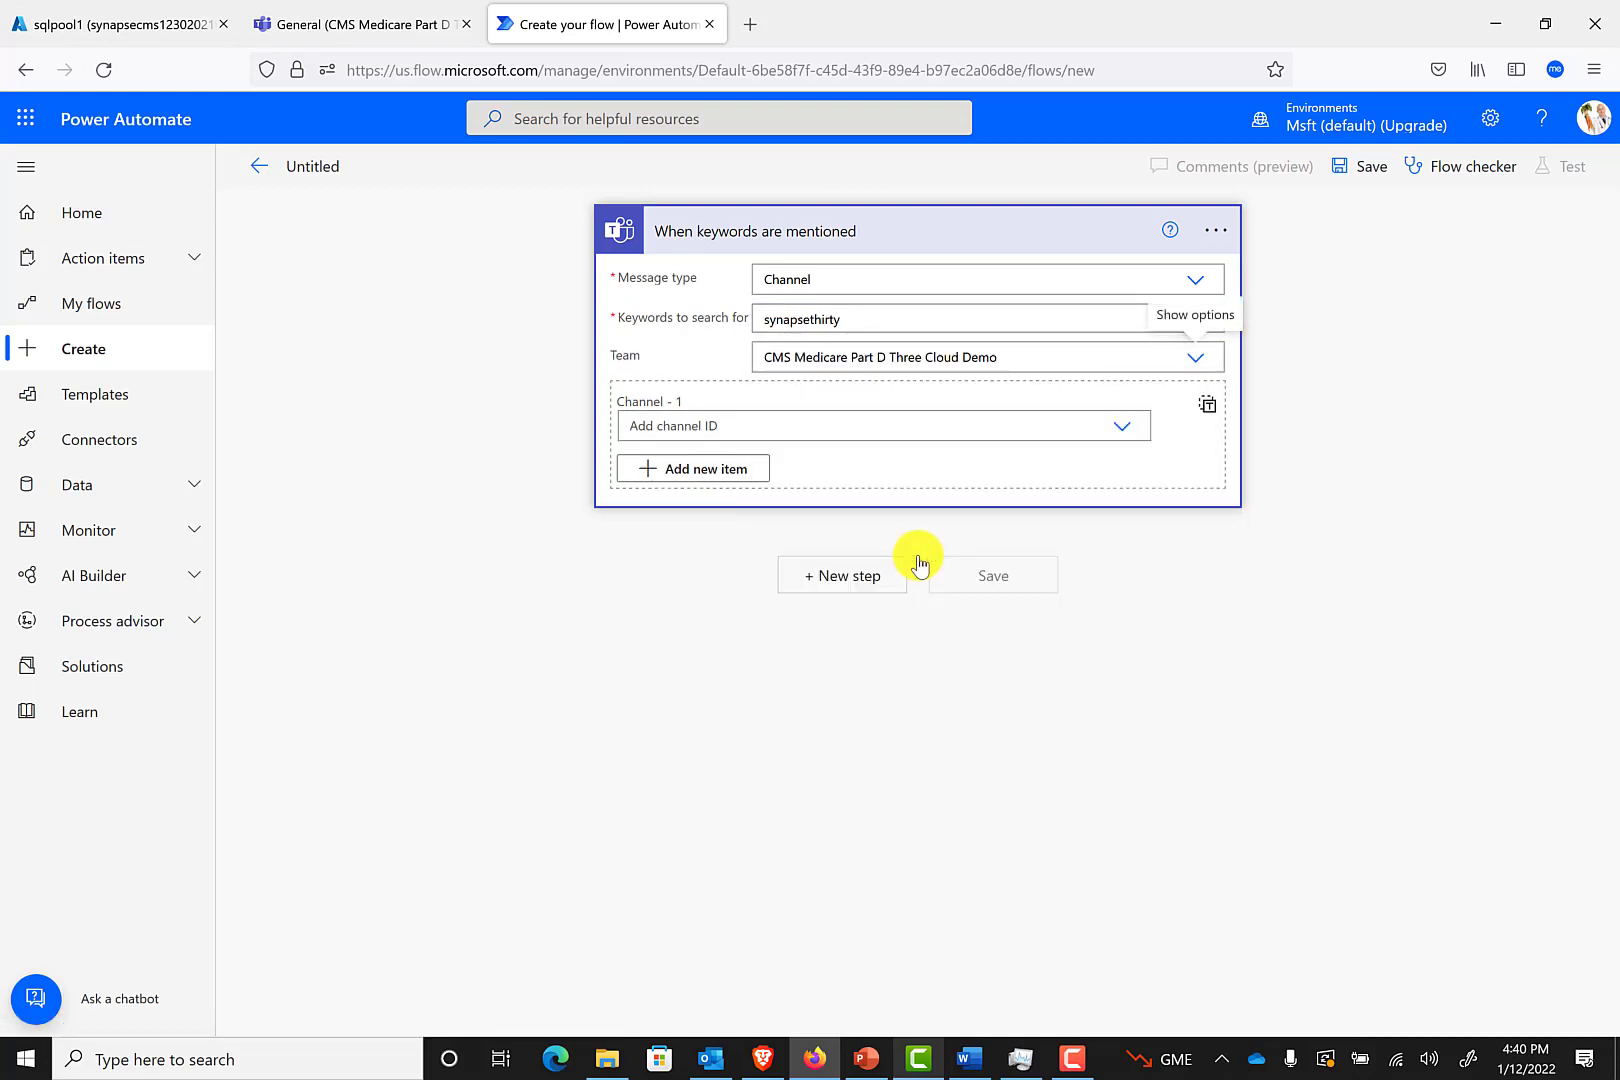
left_click(1123, 441)
left_click(677, 459)
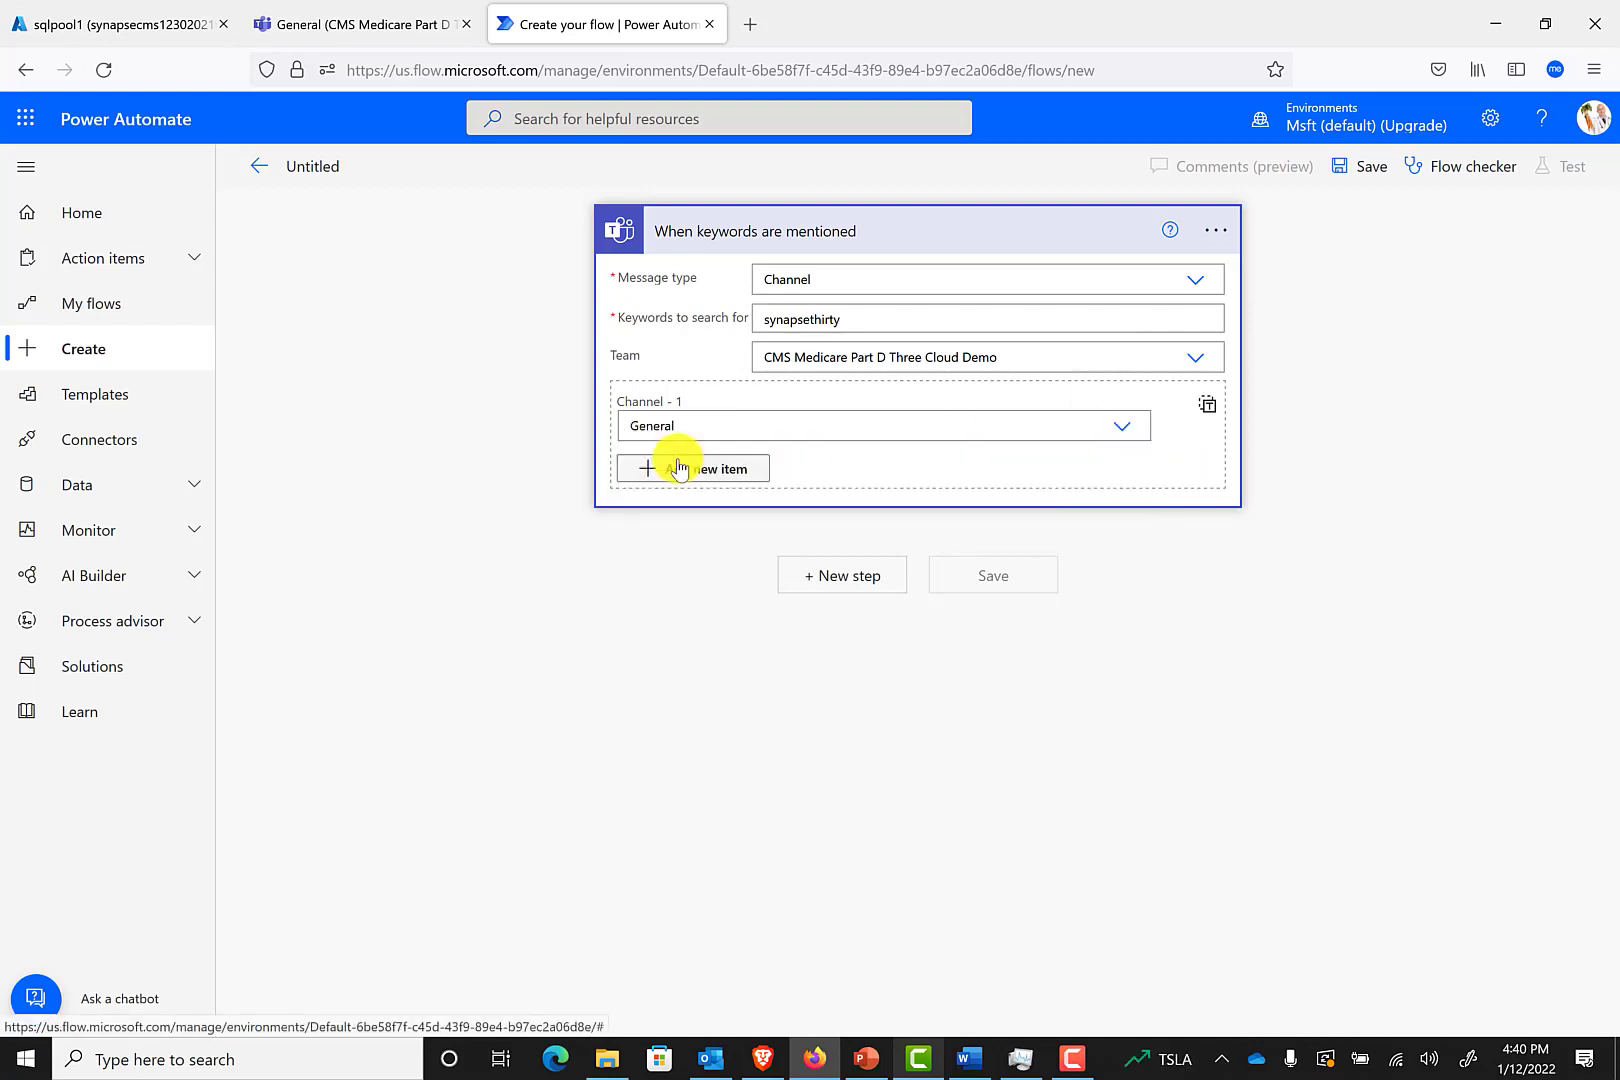
- Add the Azure Data Factory action "Create a pipeline run" after the keyword trigger
left_click(843, 586)
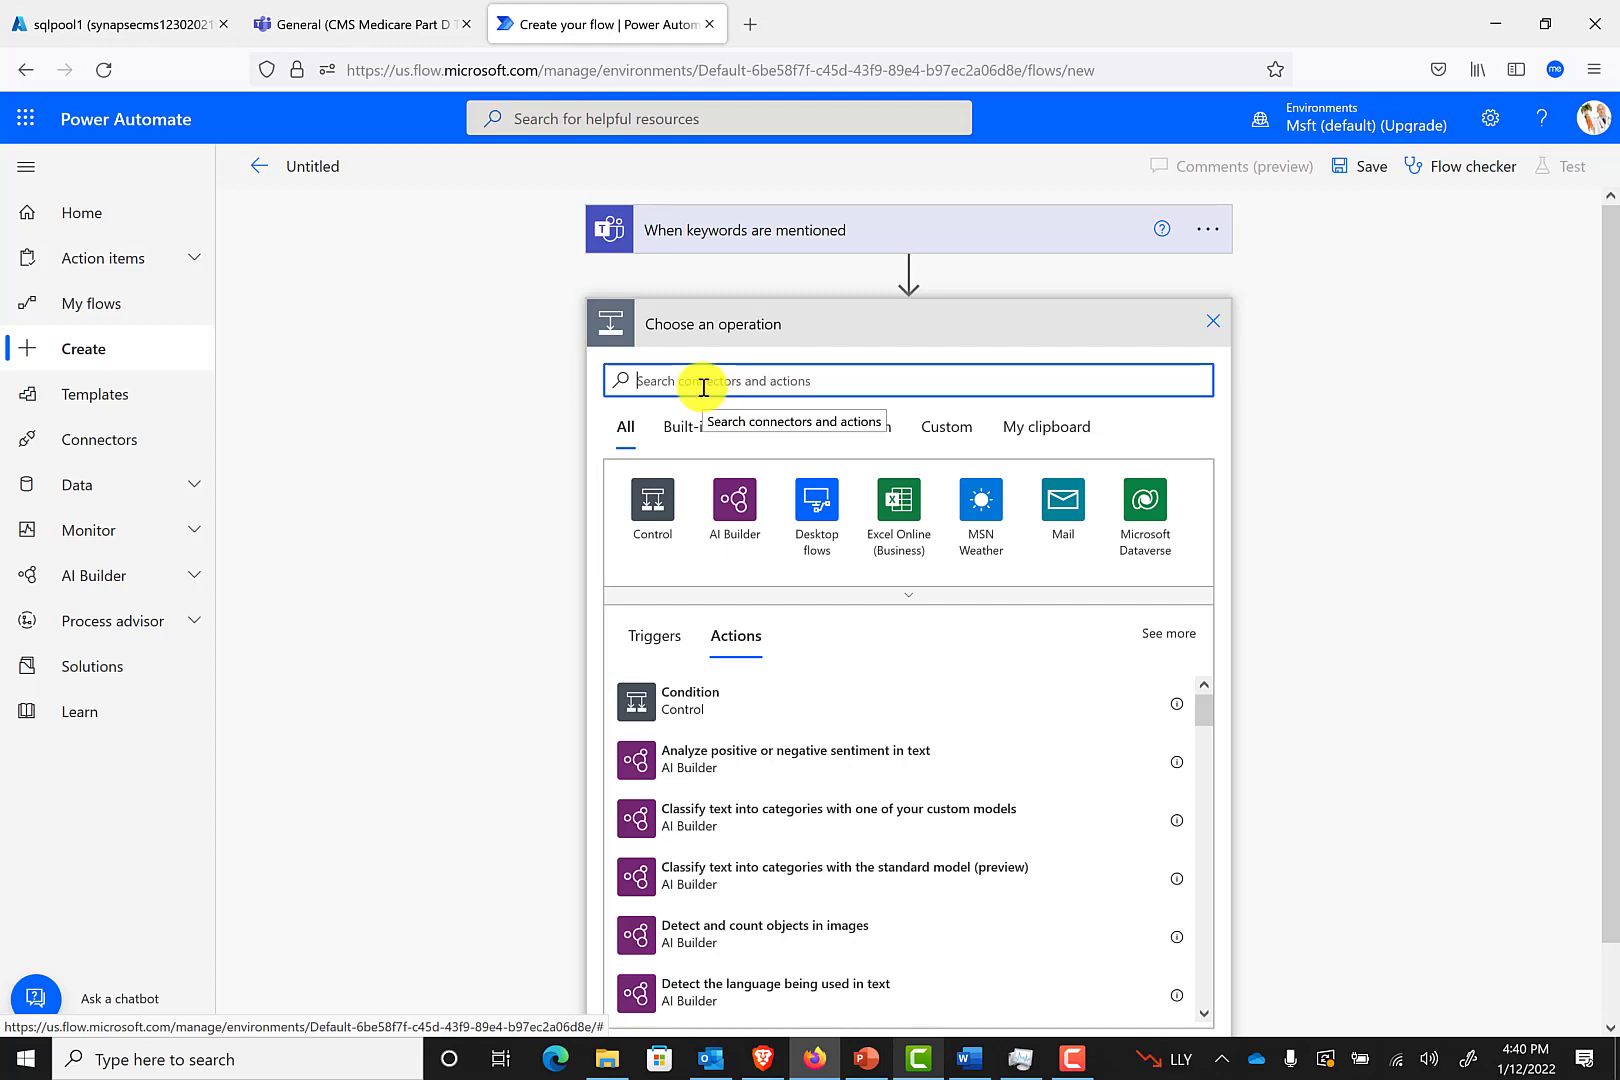
type("azure ")
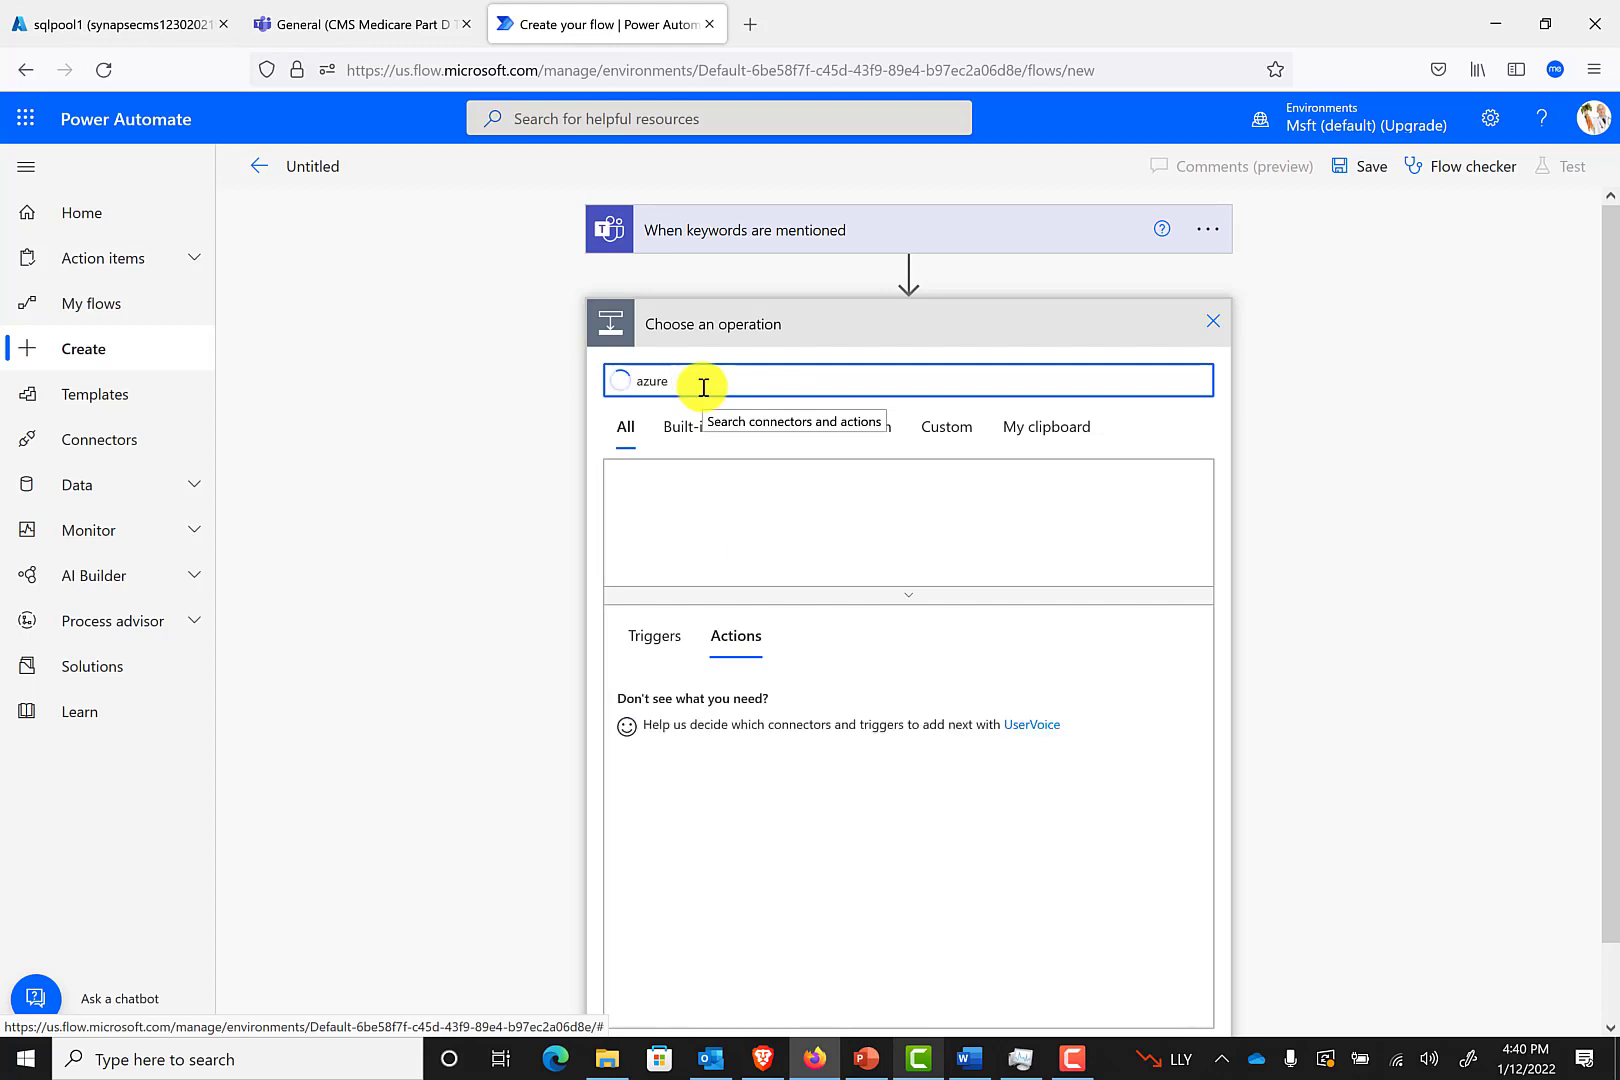
type("data")
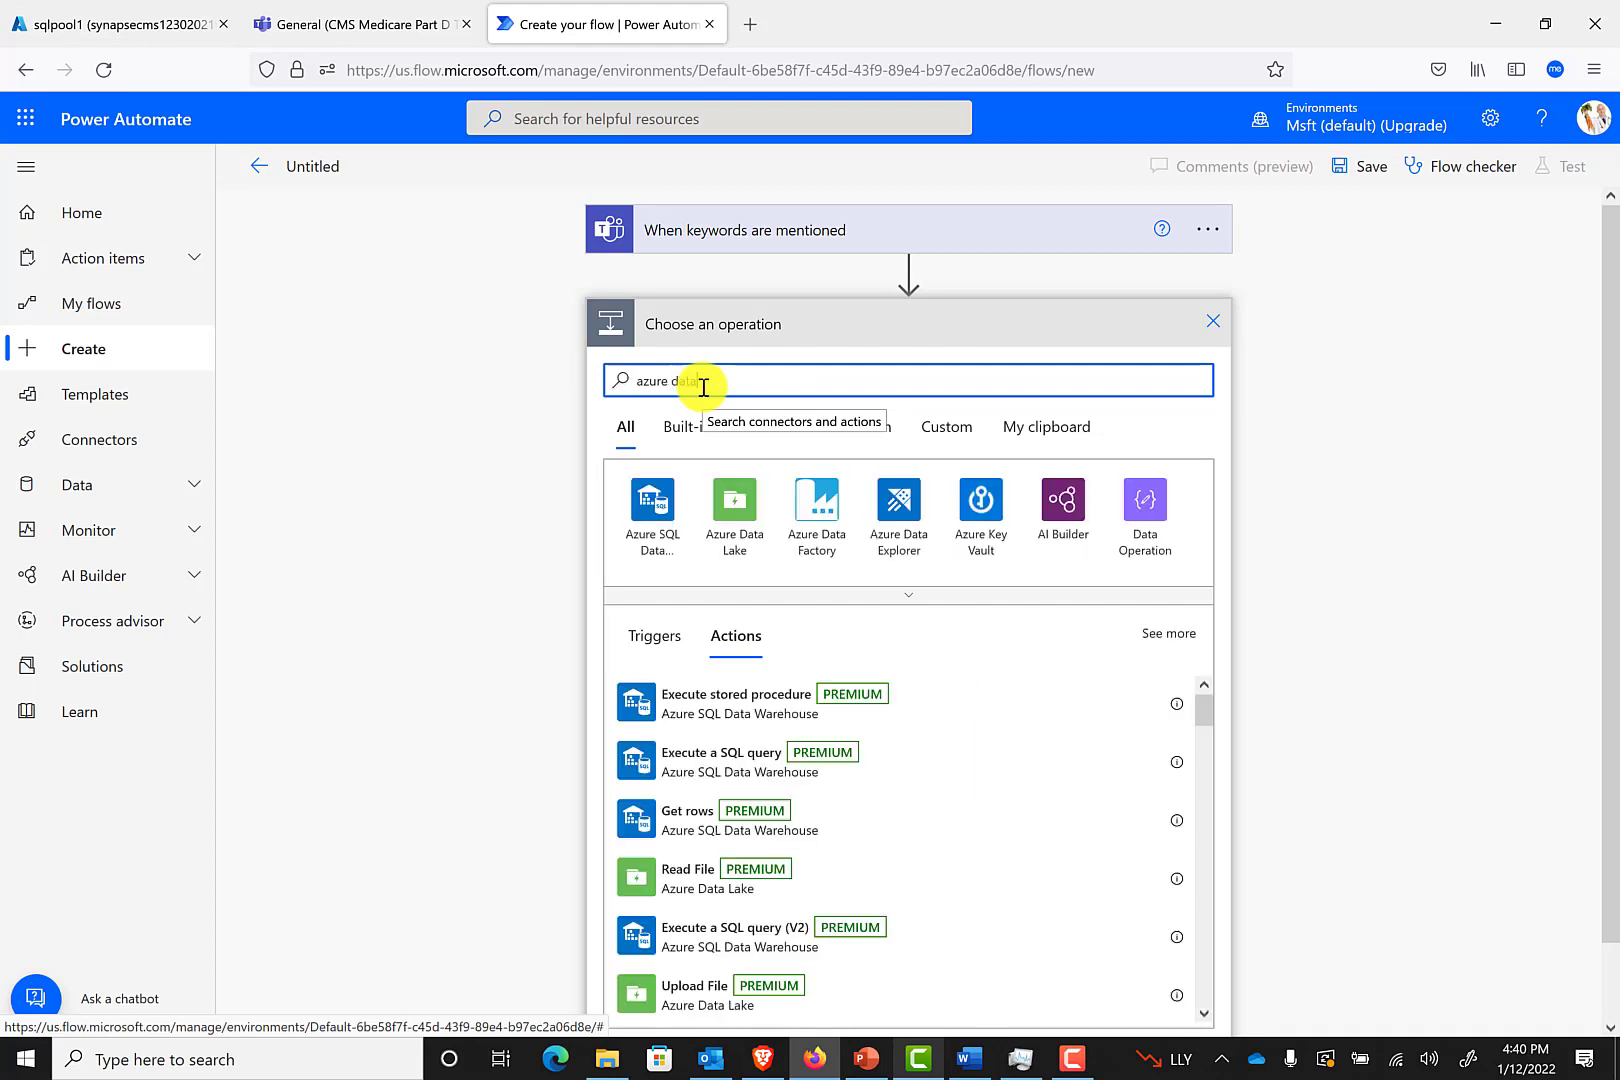
left_click(814, 497)
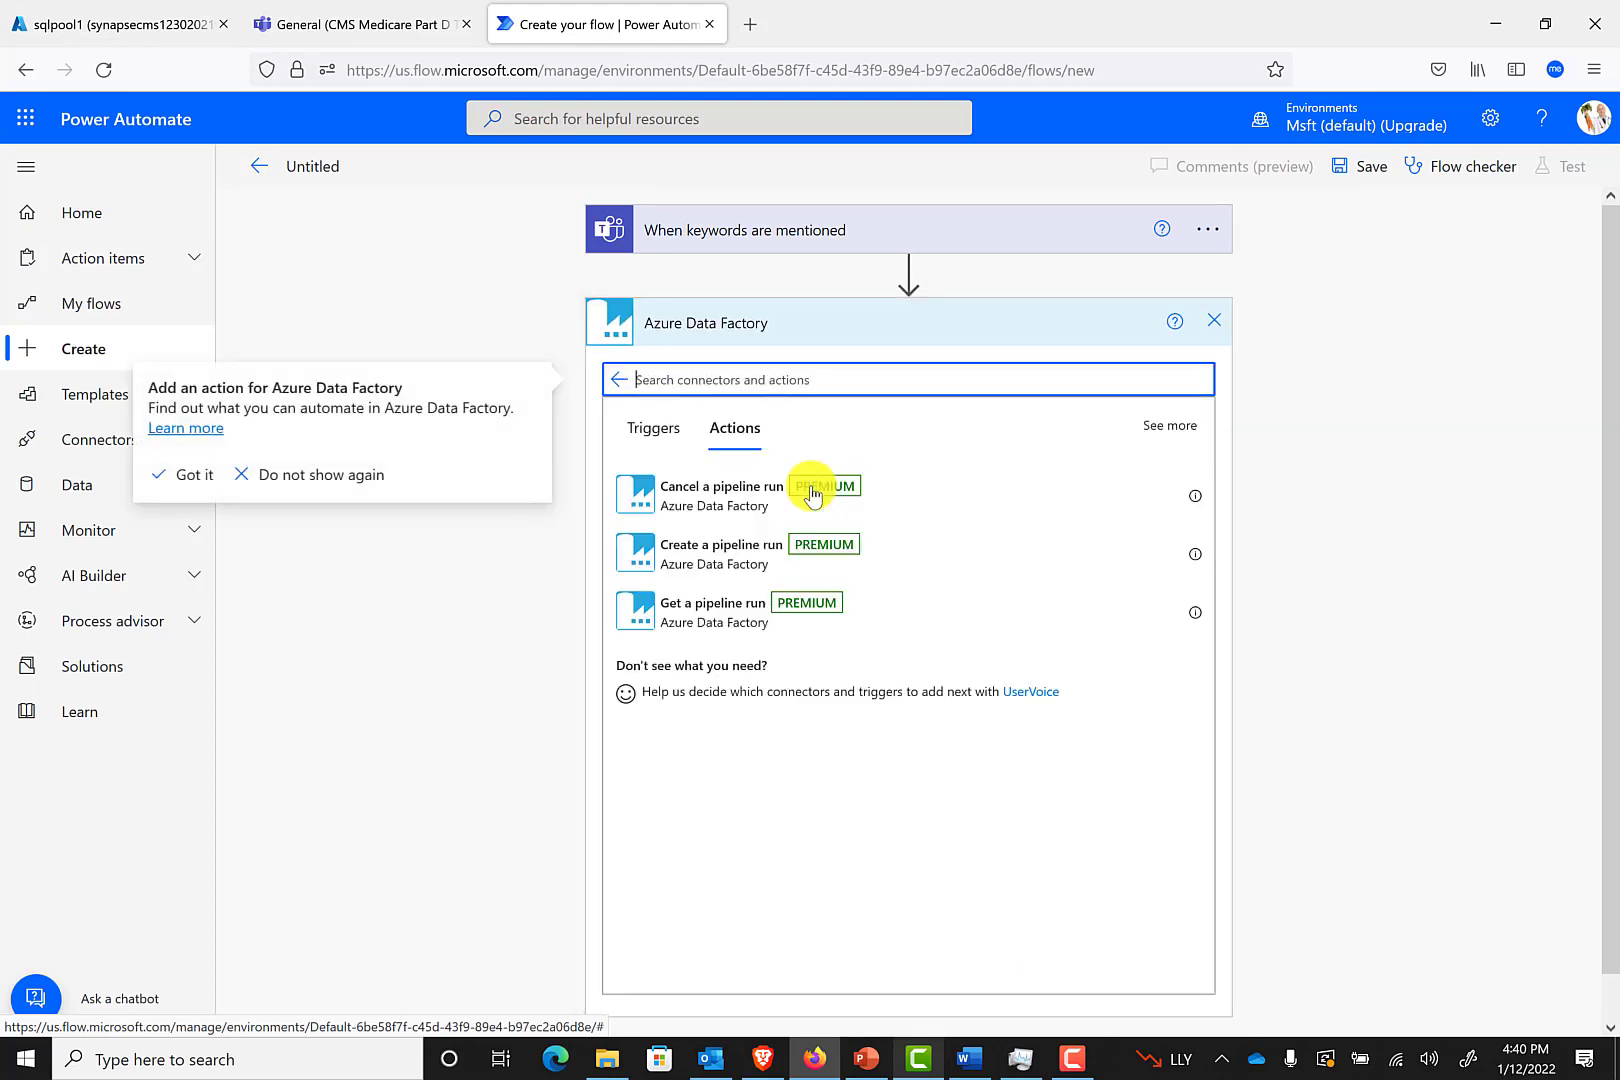
left_click(640, 557)
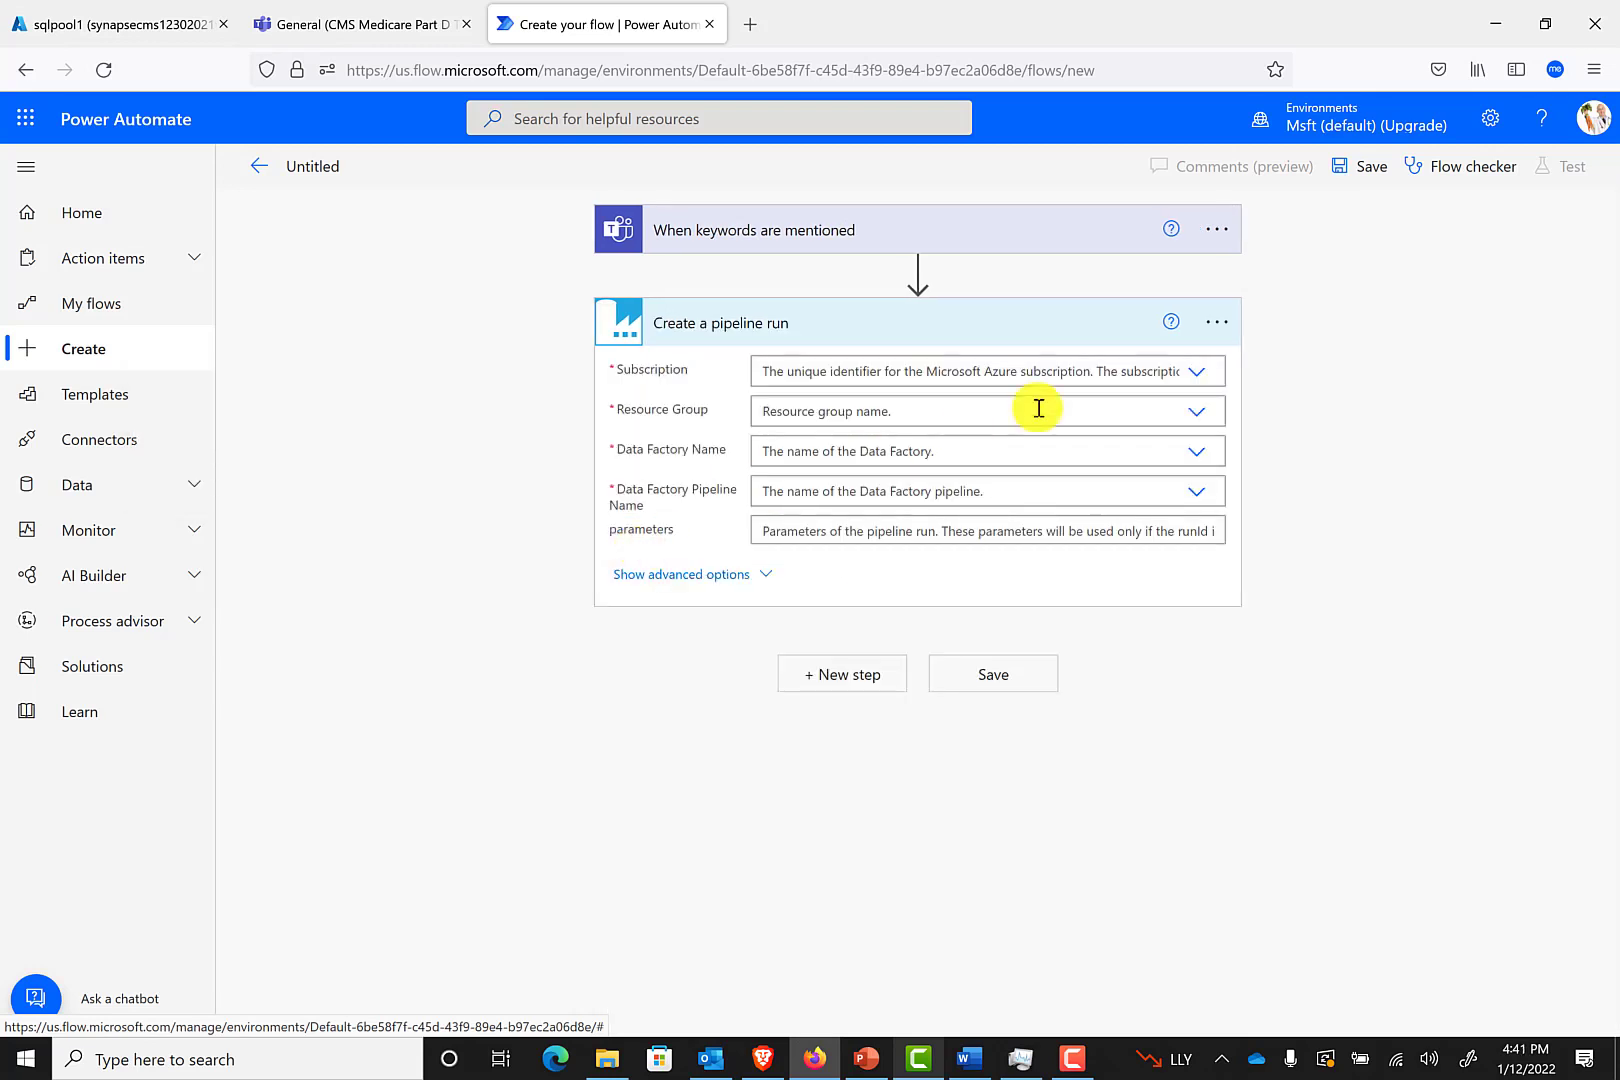
- Set the pipeline run's subscription to SmartterHealthMSFT and its resource group to synapsecms
left_click(1204, 374)
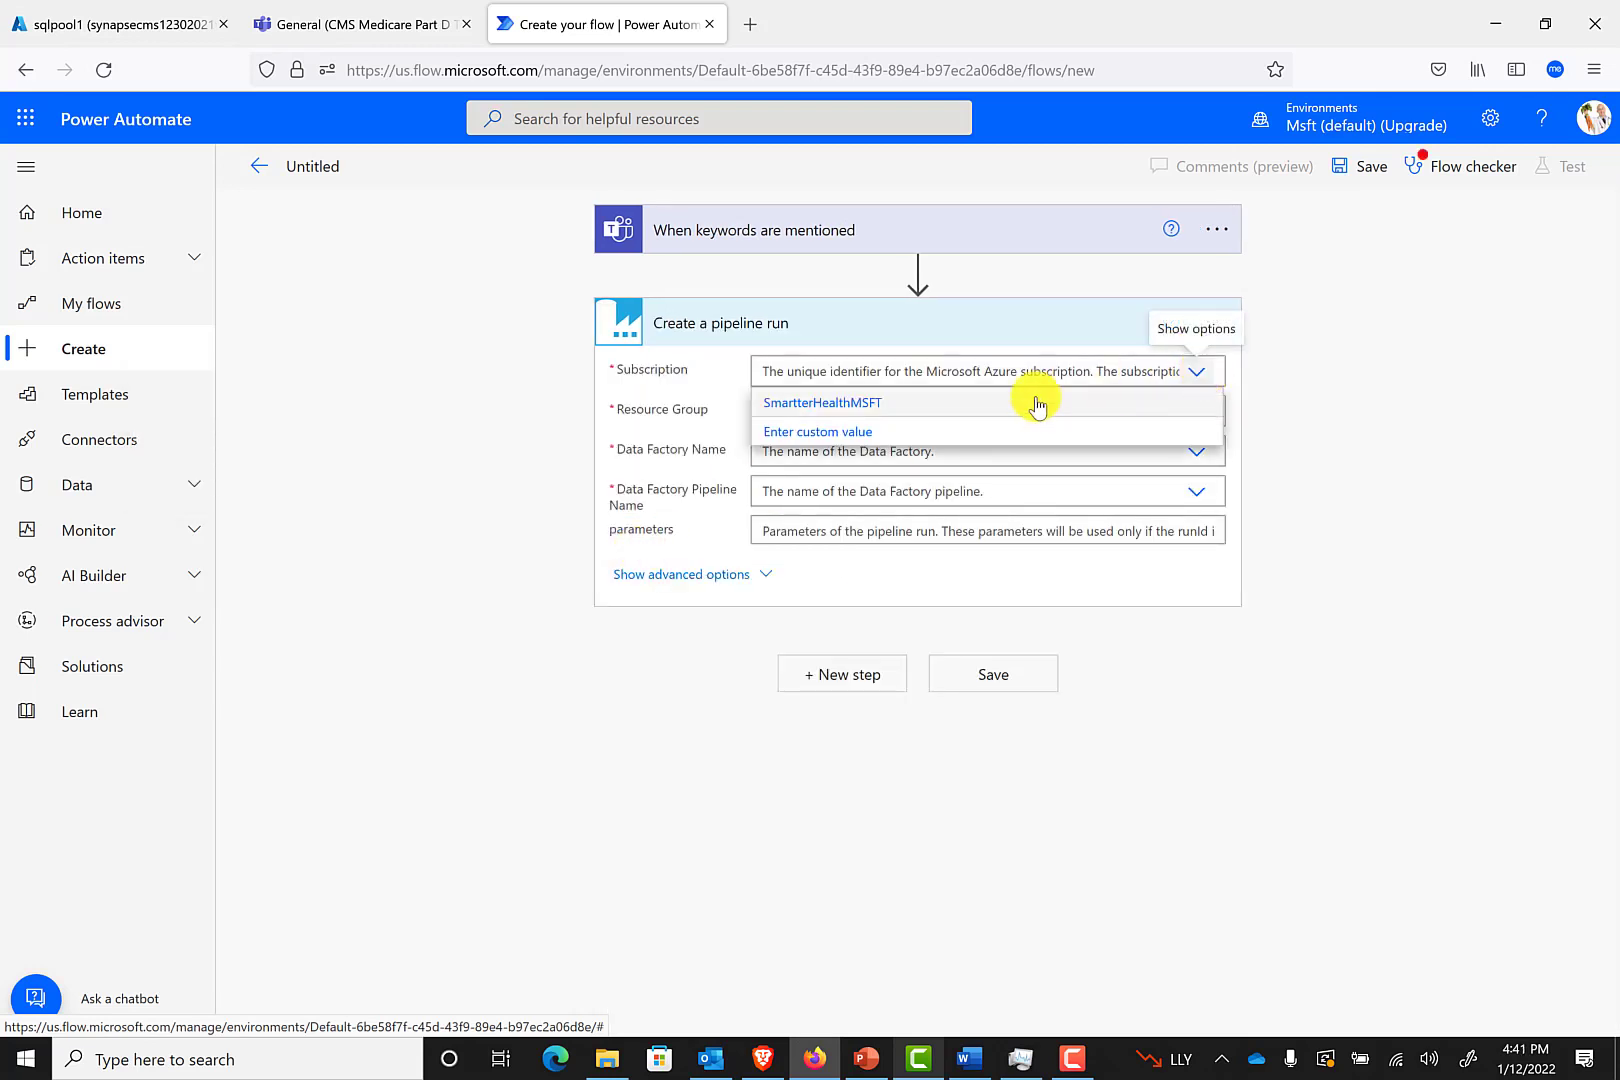
left_click(864, 406)
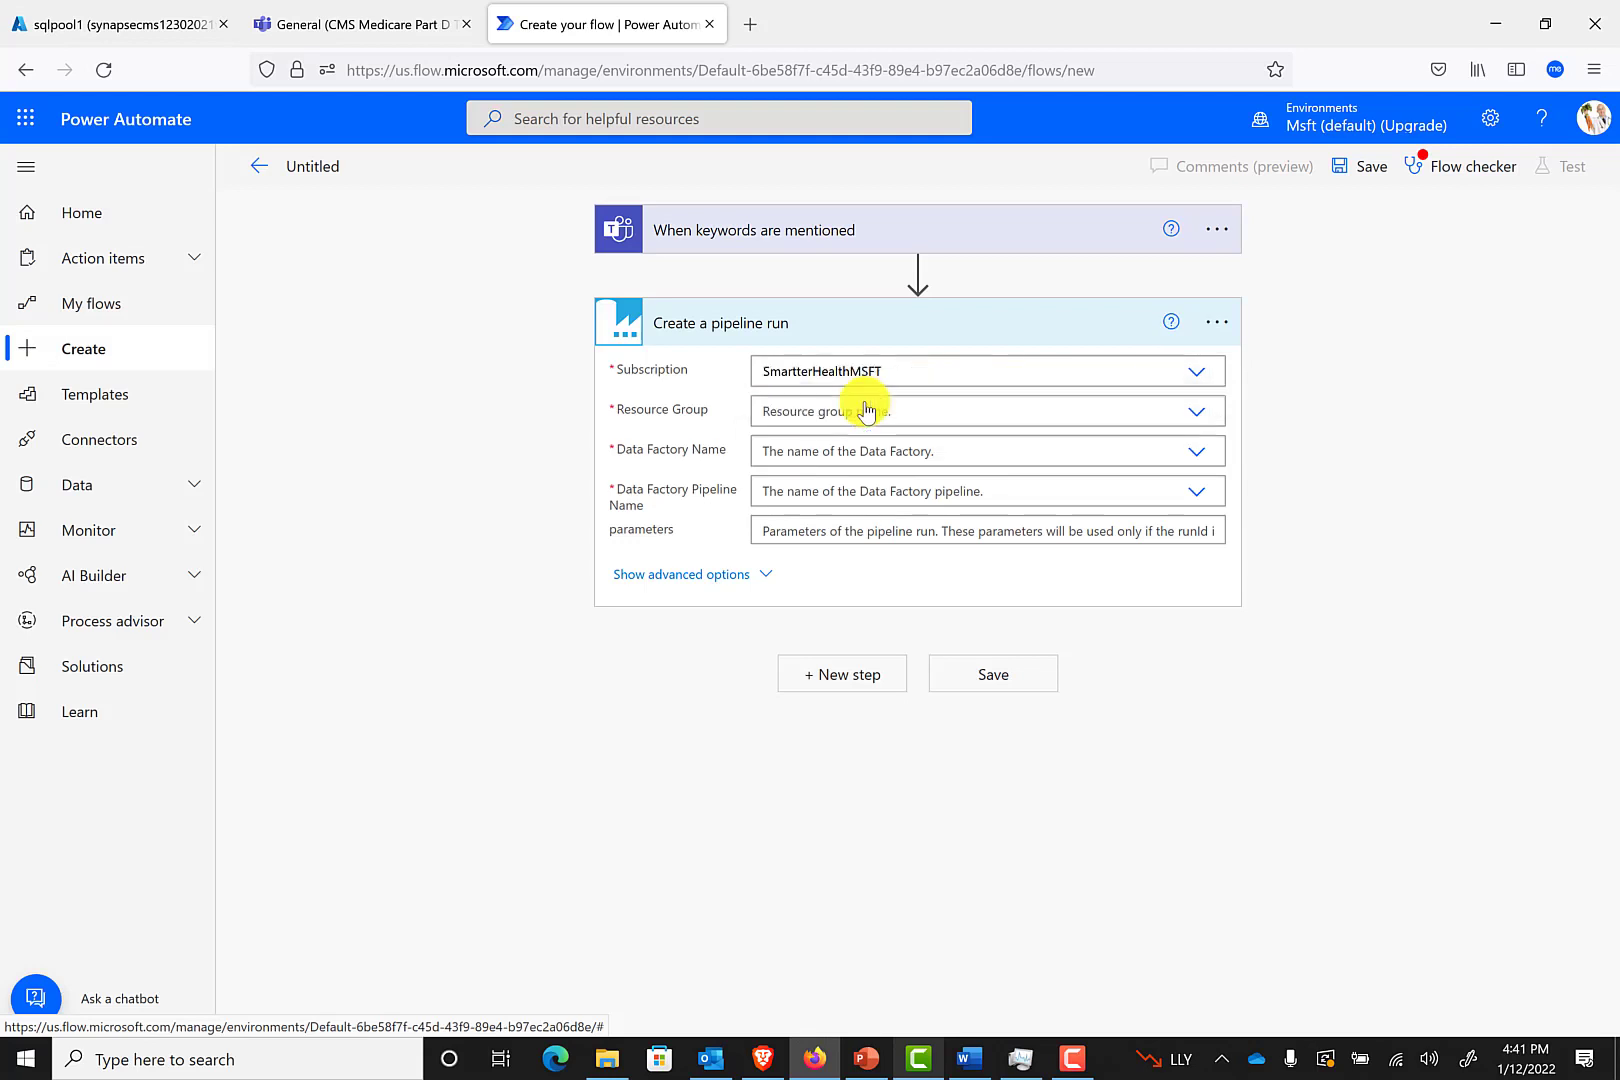
left_click(1200, 412)
left_click_drag(1209, 462, 1200, 671)
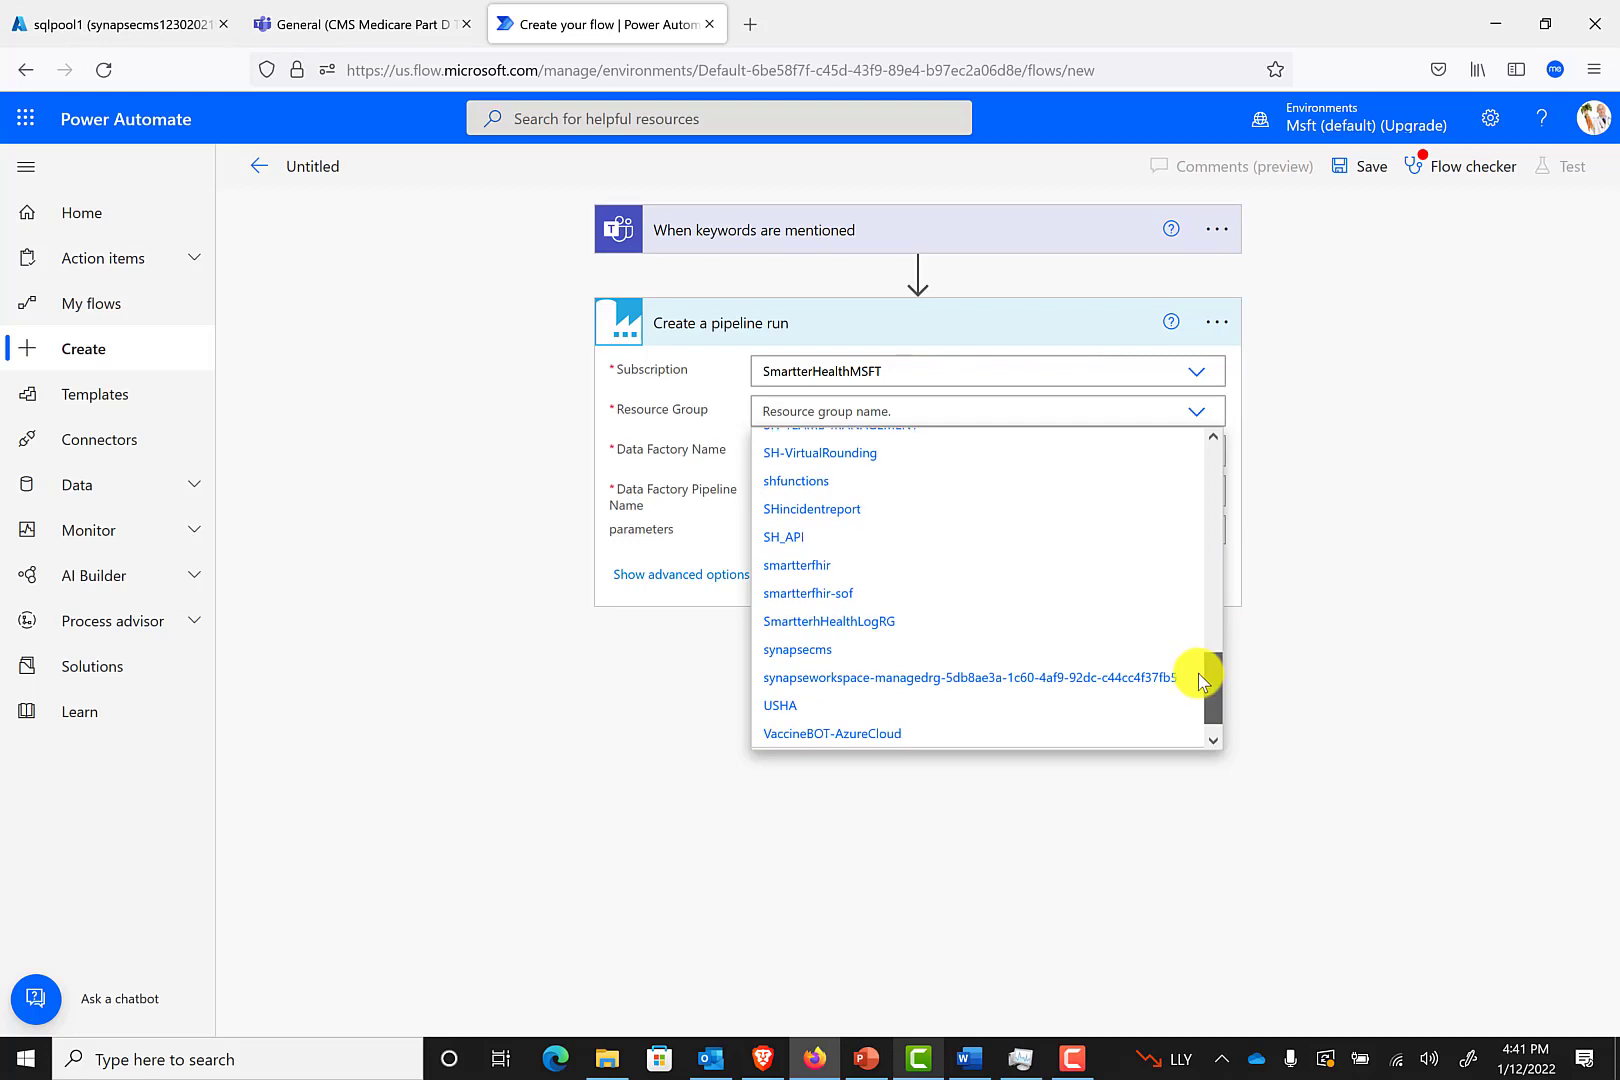
left_click(837, 651)
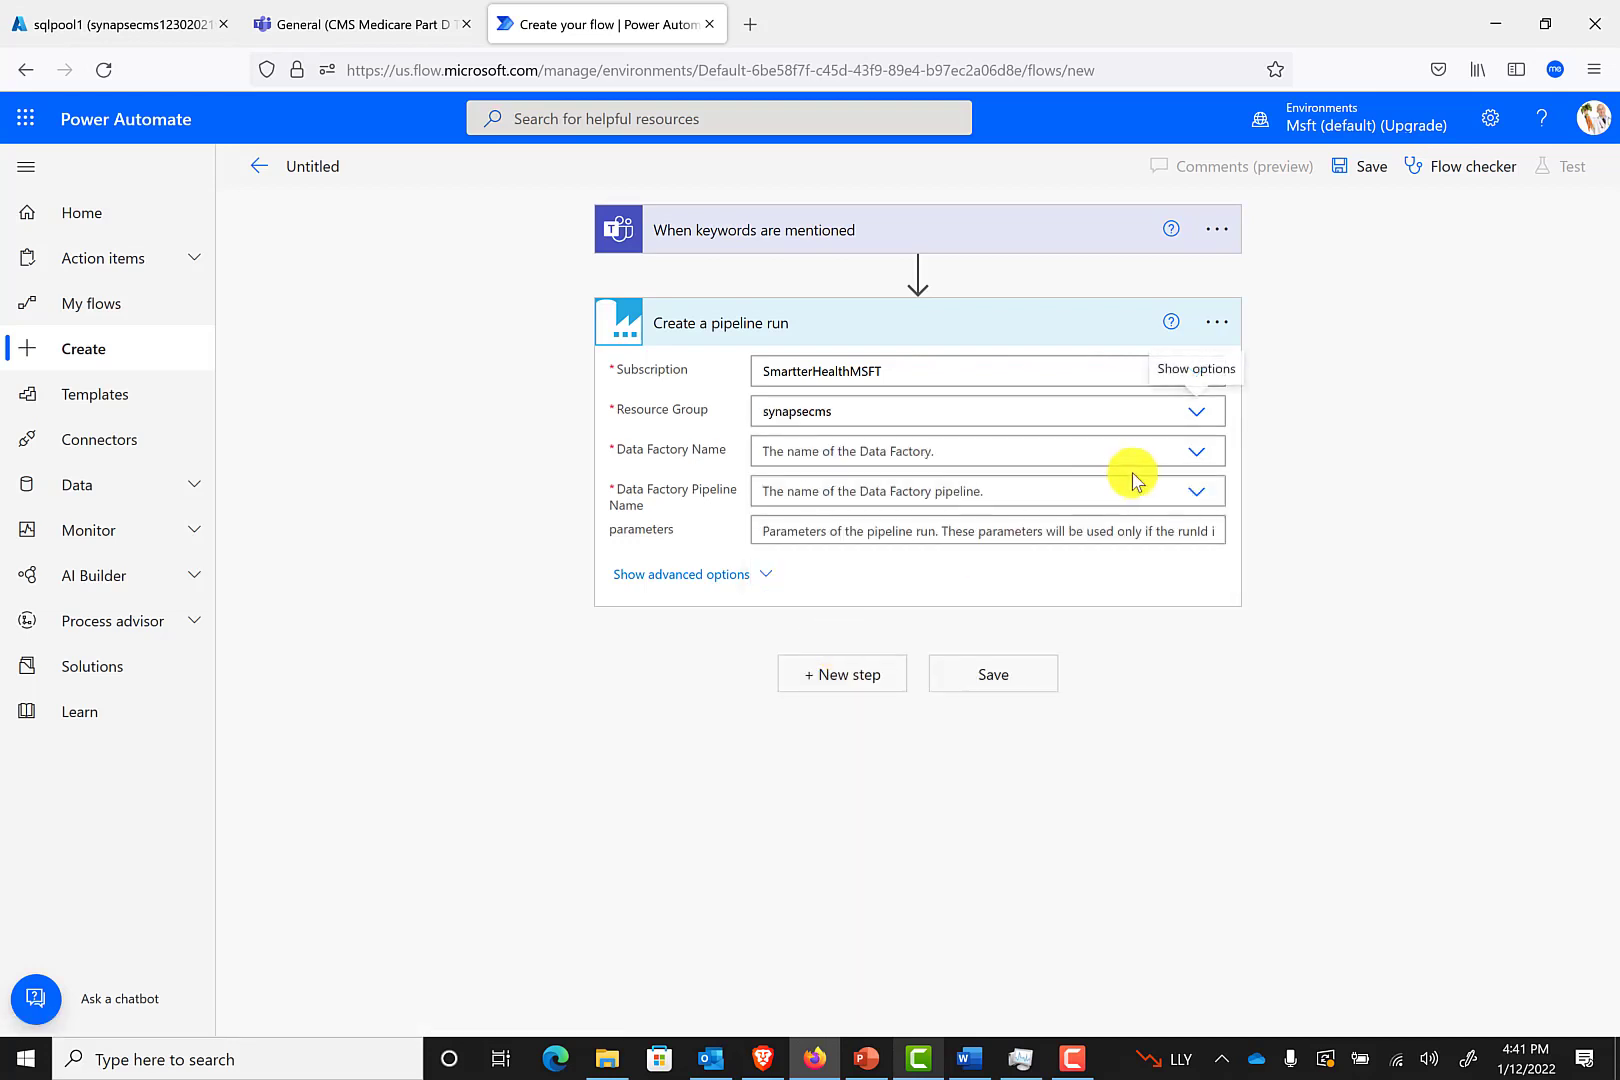
- Set the pipeline run's data factory to pauseresumesynapse and its pipeline to ResumeSynapse
left_click(1204, 457)
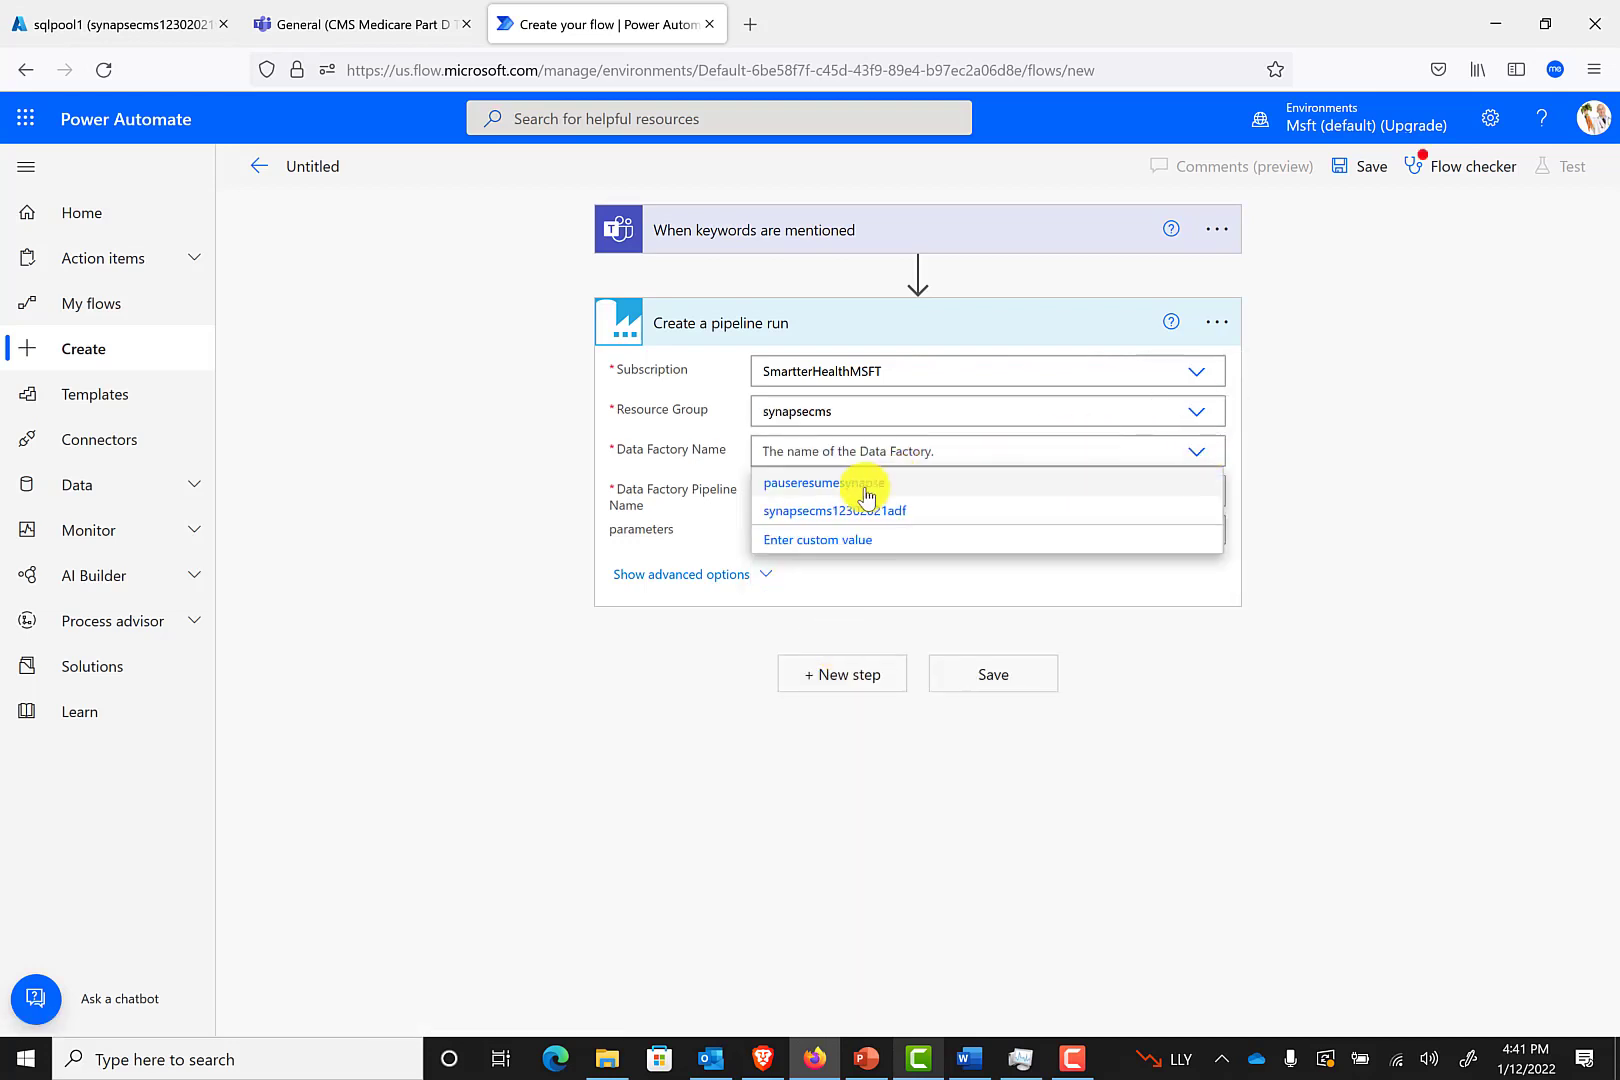
left_click(829, 484)
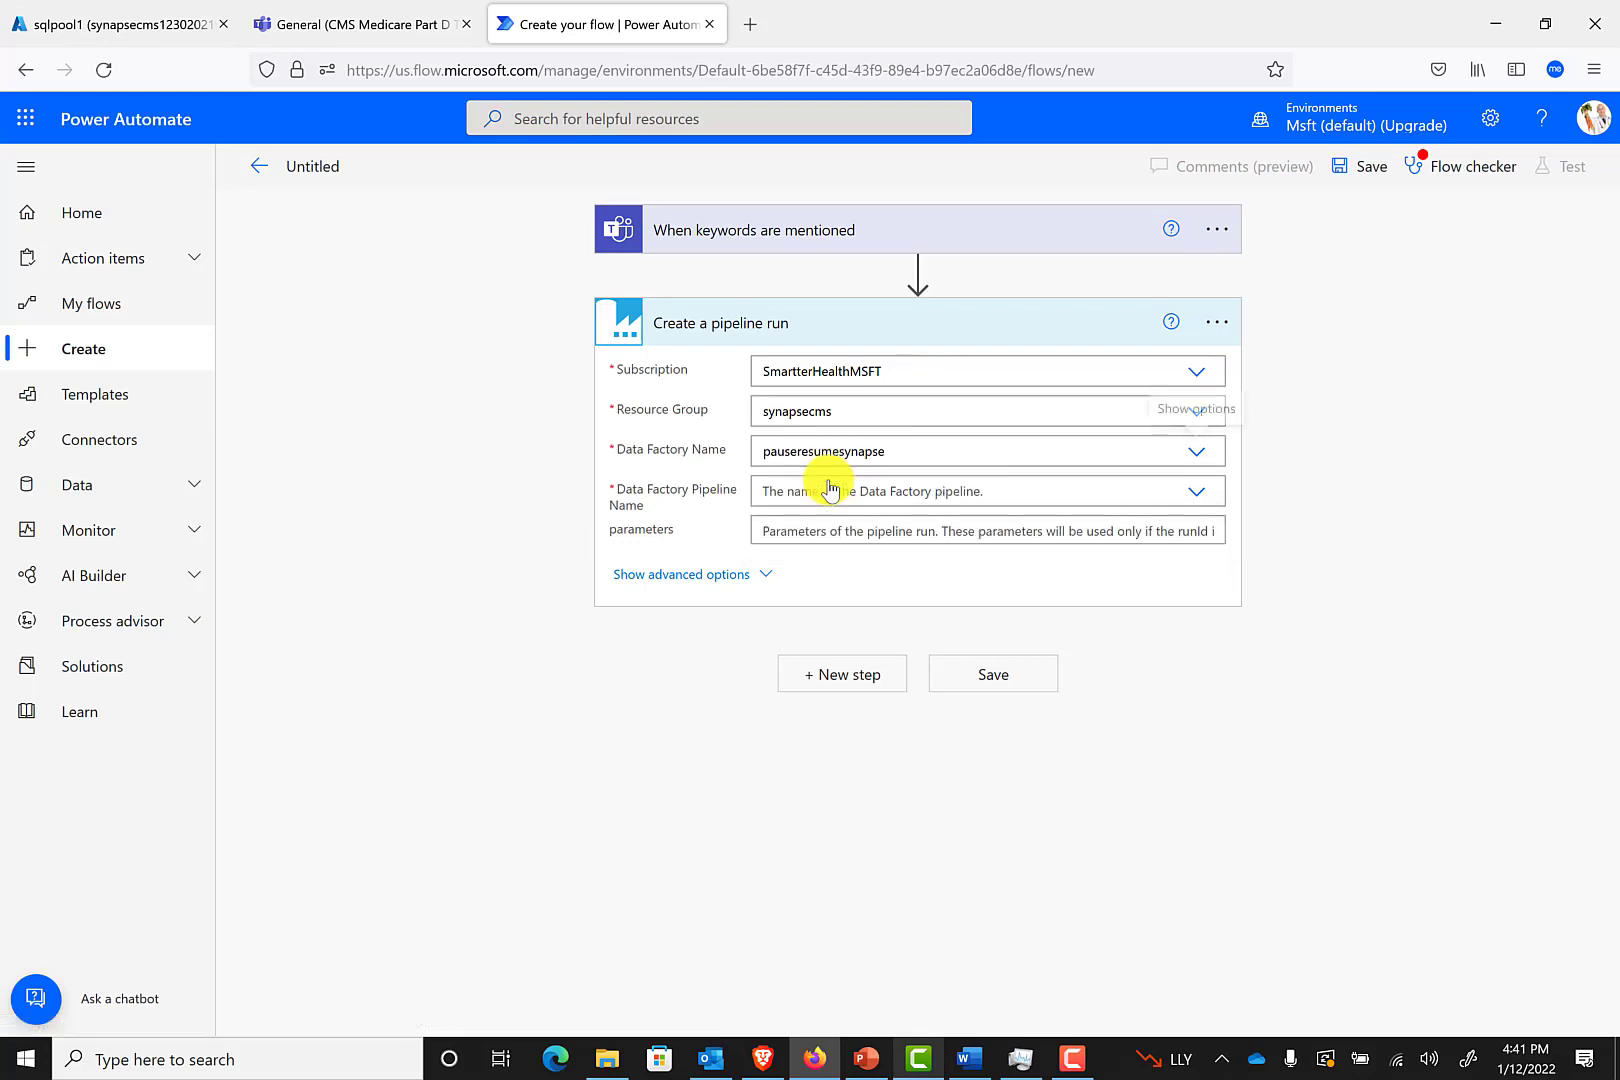
left_click(1201, 497)
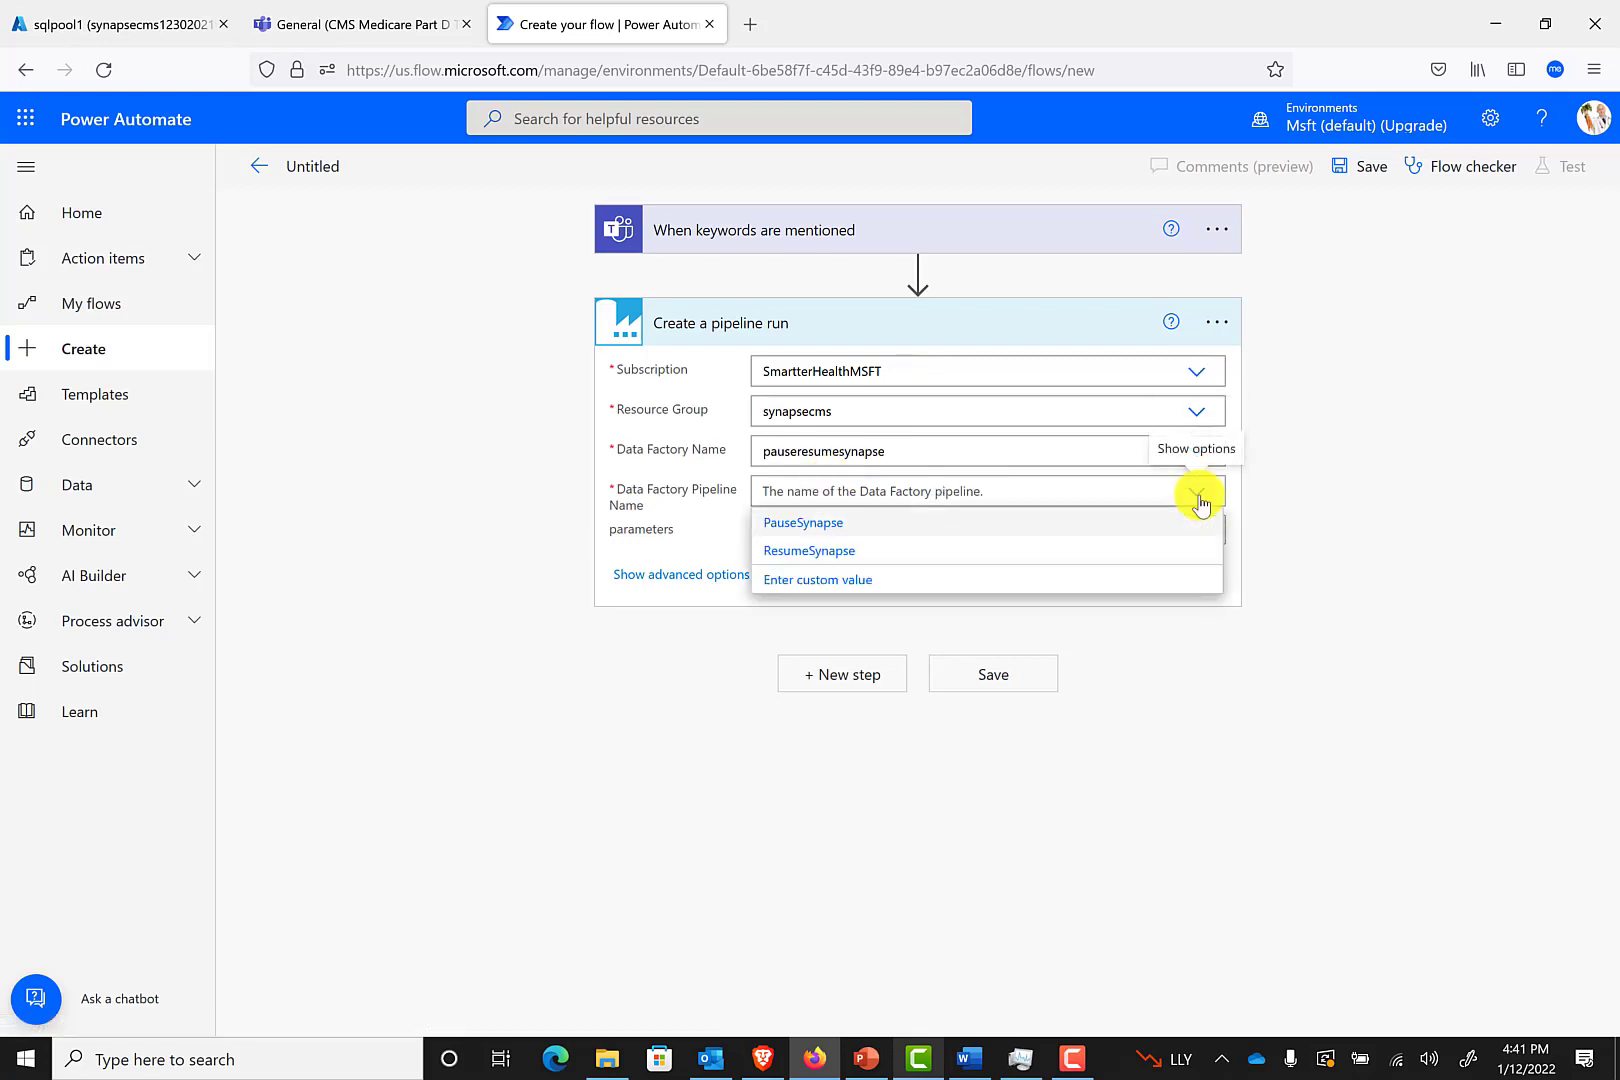
left_click(825, 552)
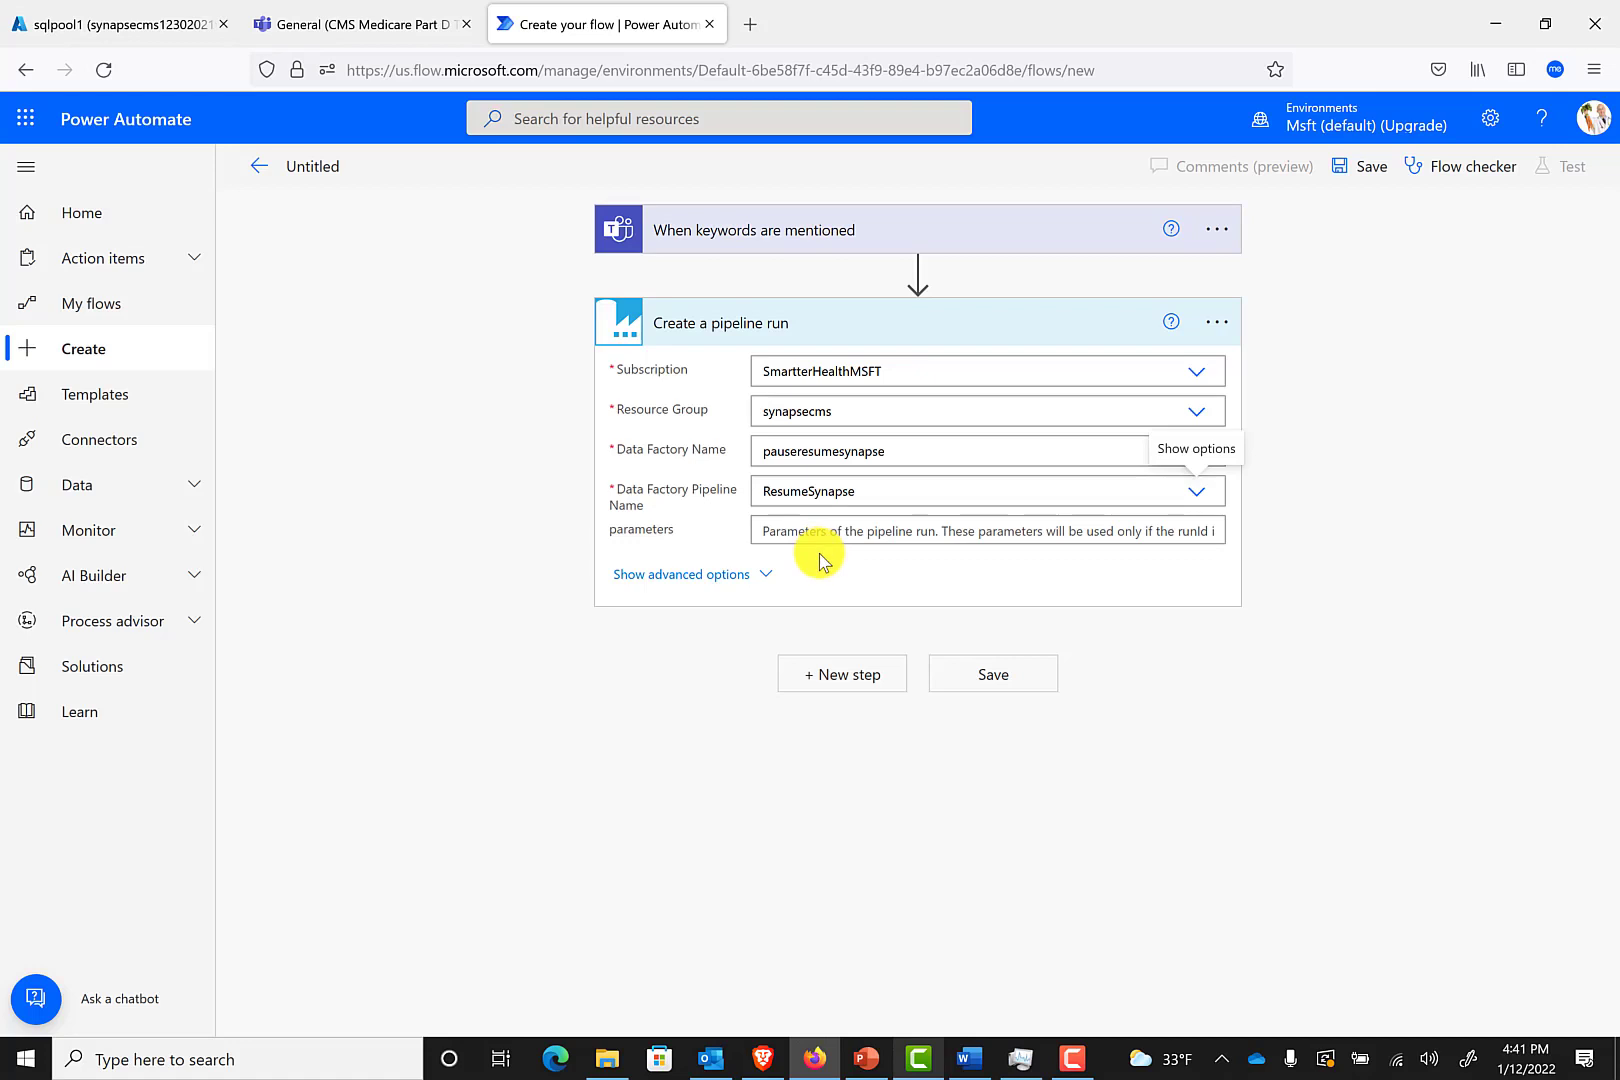
- Add a Schedule Delay action after the pipeline run with a count of 30 and the unit Minute
left_click(846, 688)
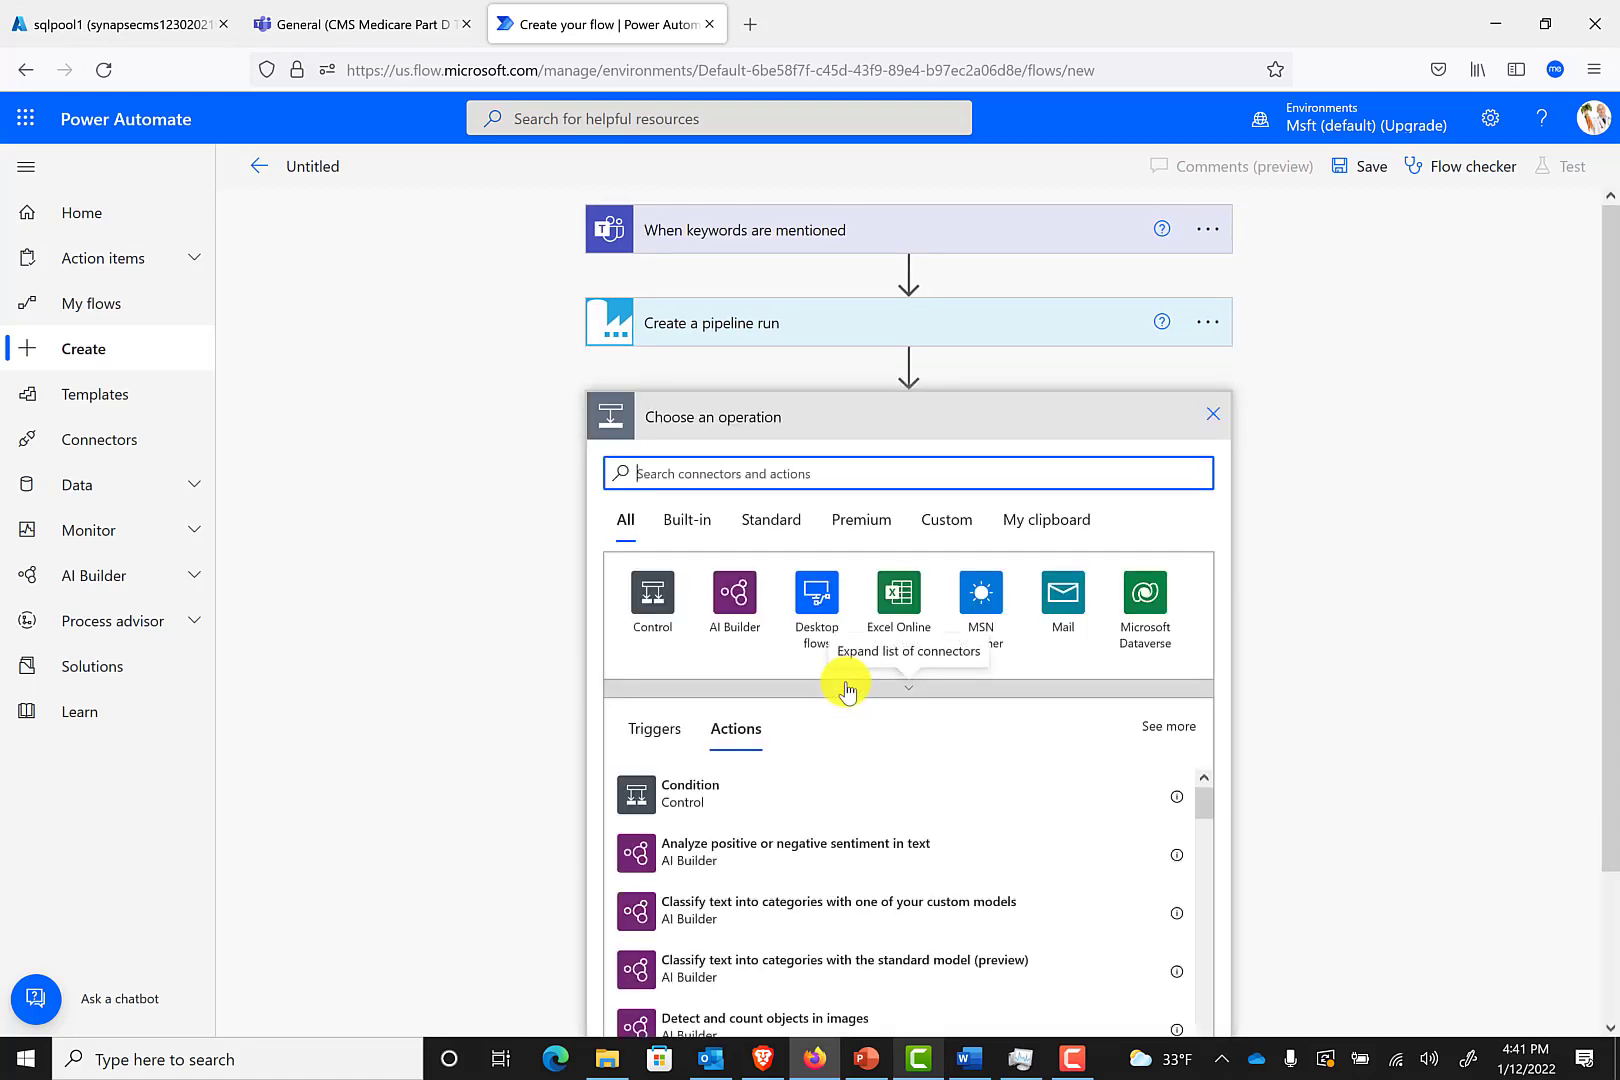
type("delay")
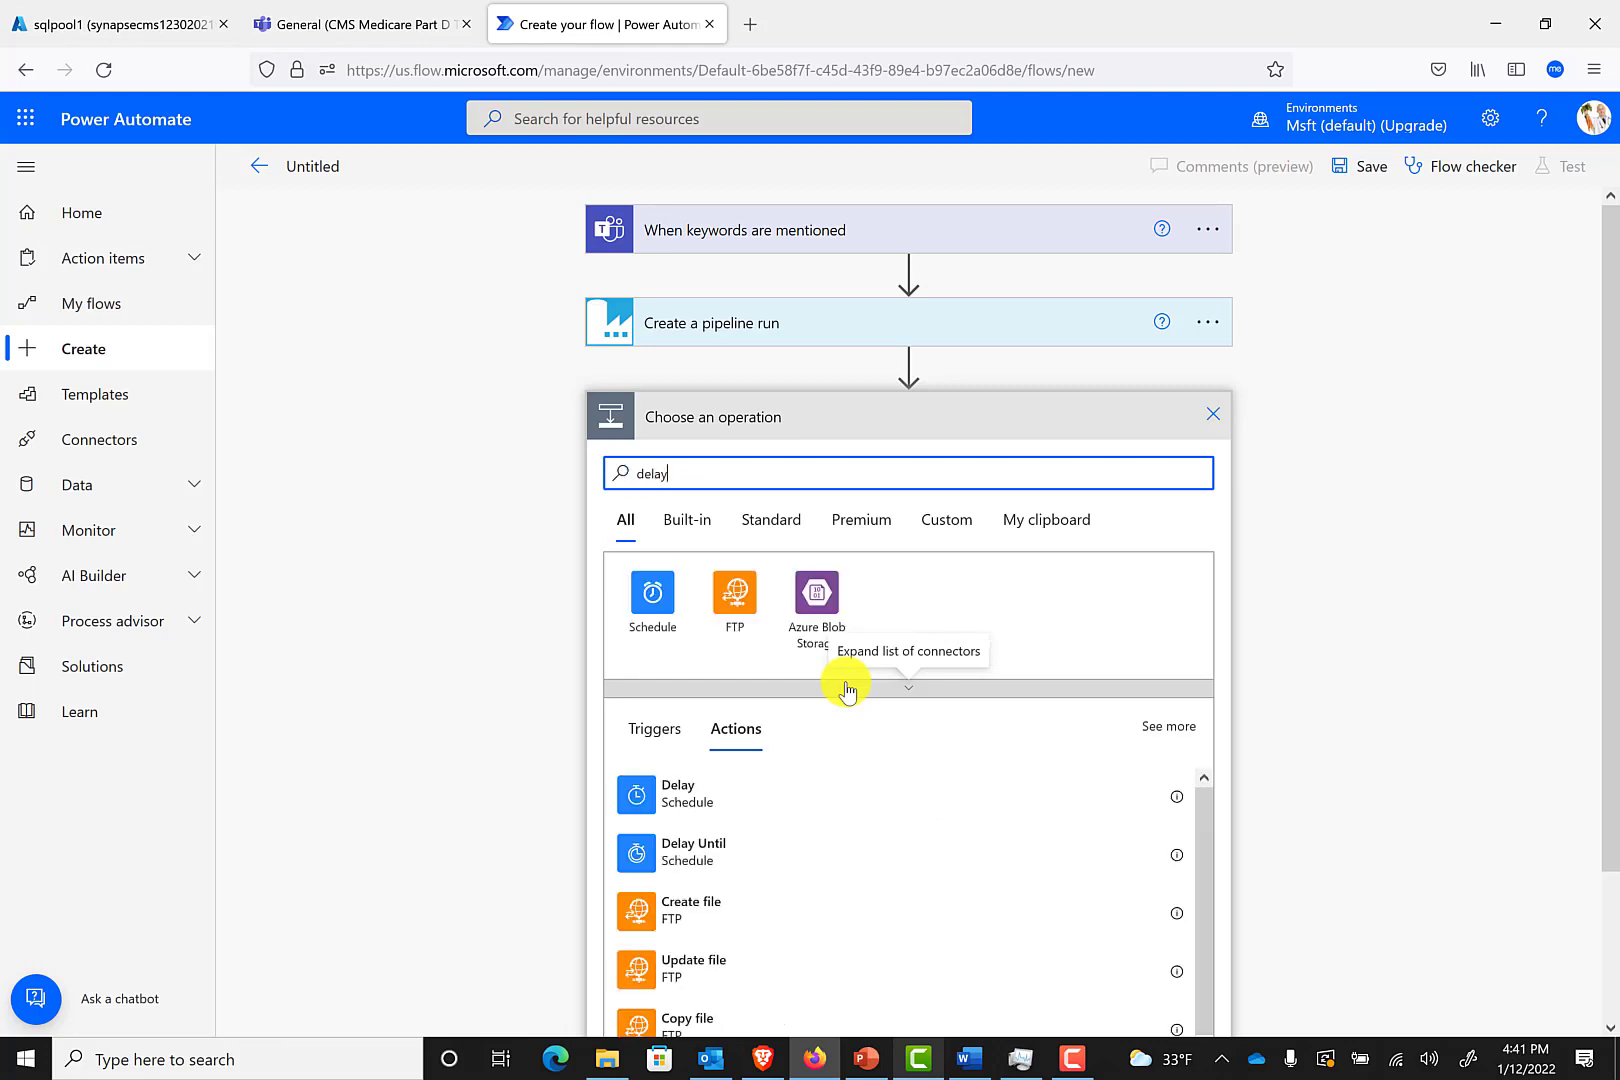
left_click(664, 793)
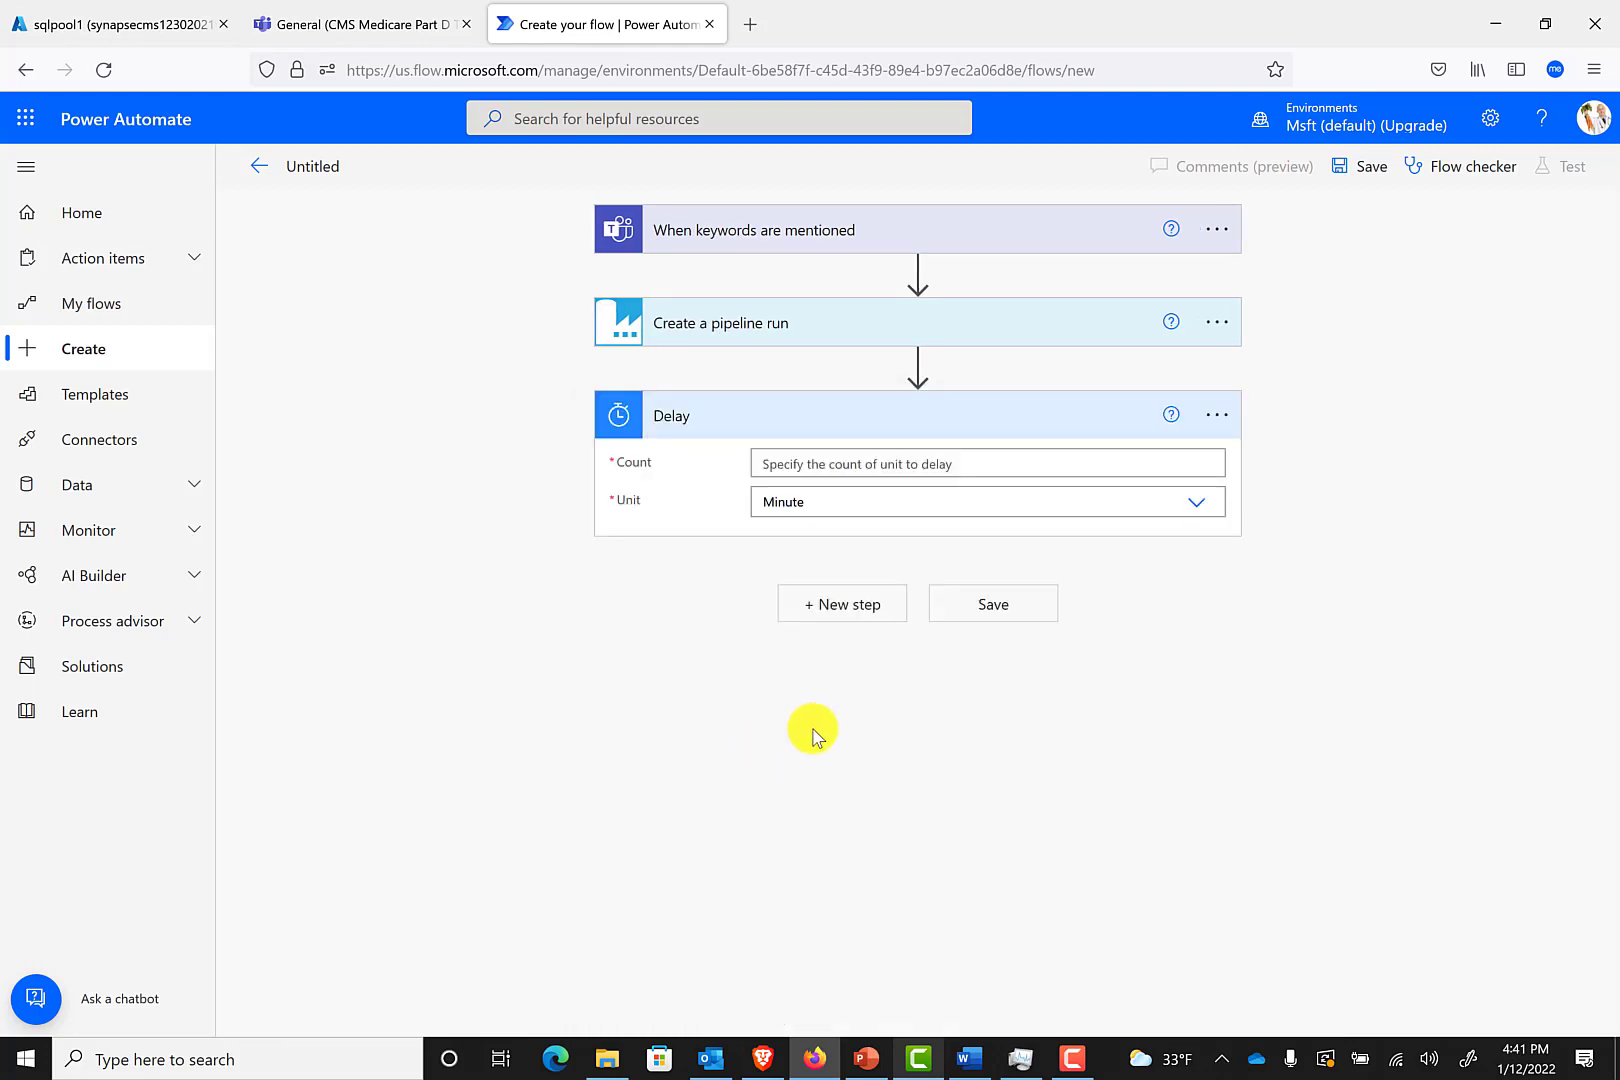
left_click(845, 464)
type("30")
left_click(1096, 603)
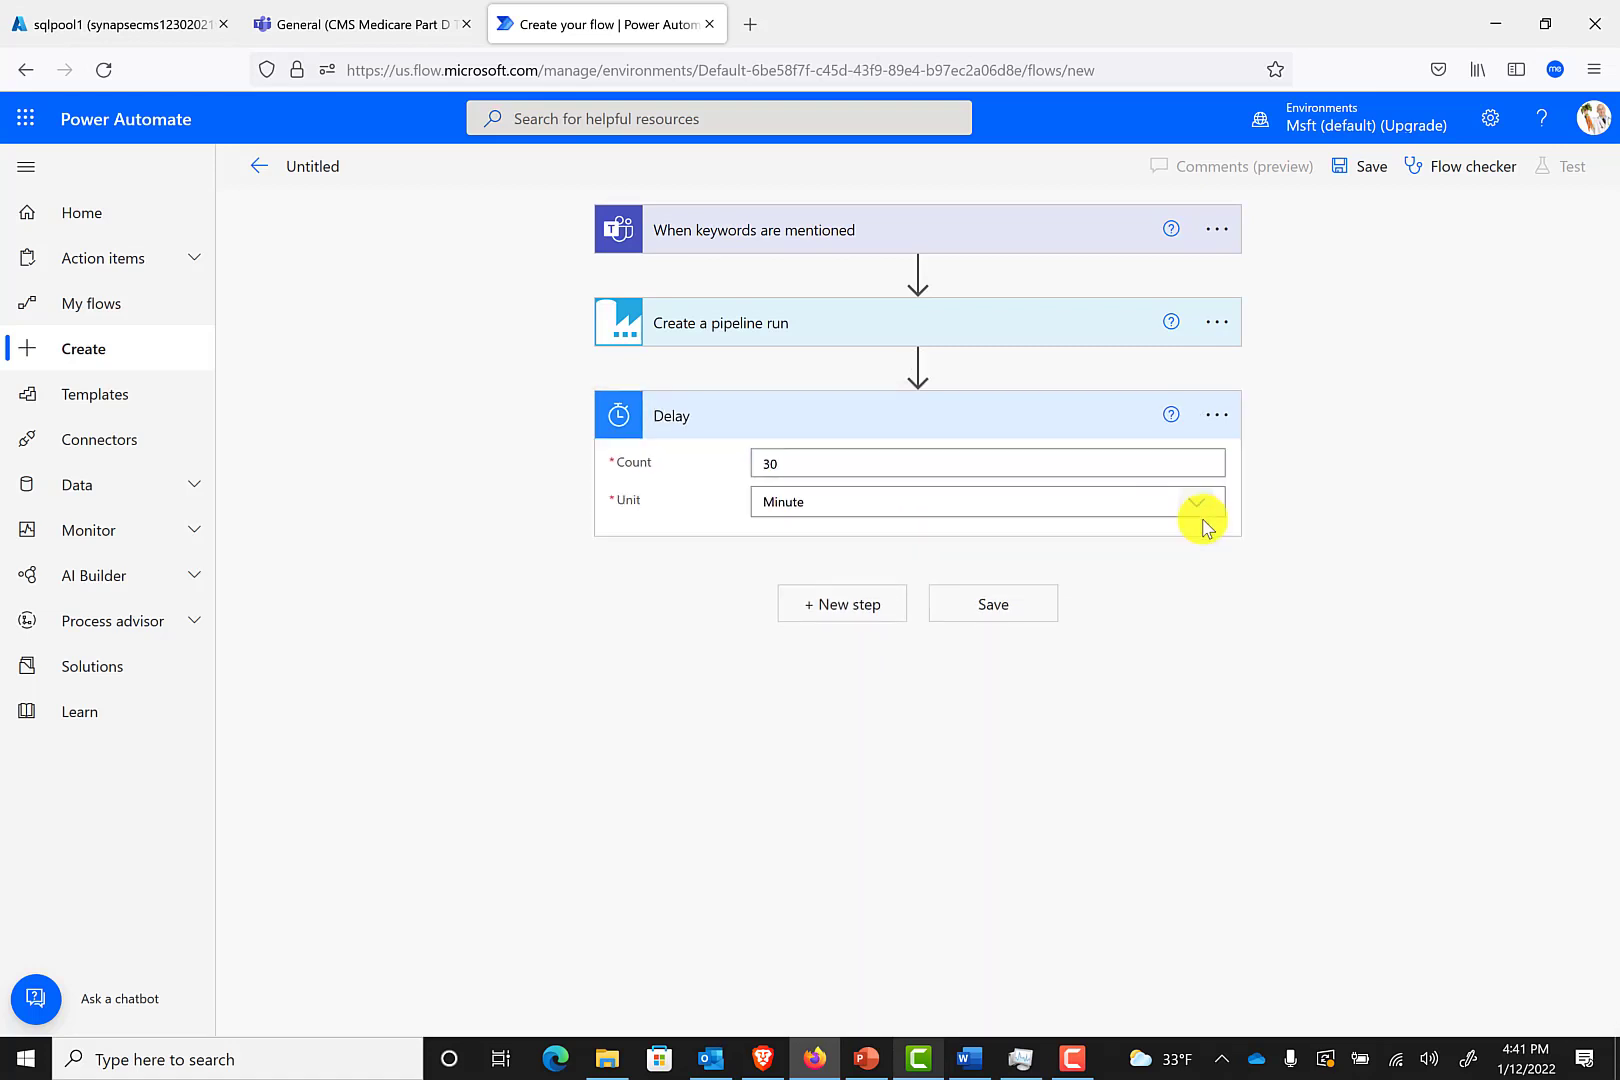
left_click(1198, 508)
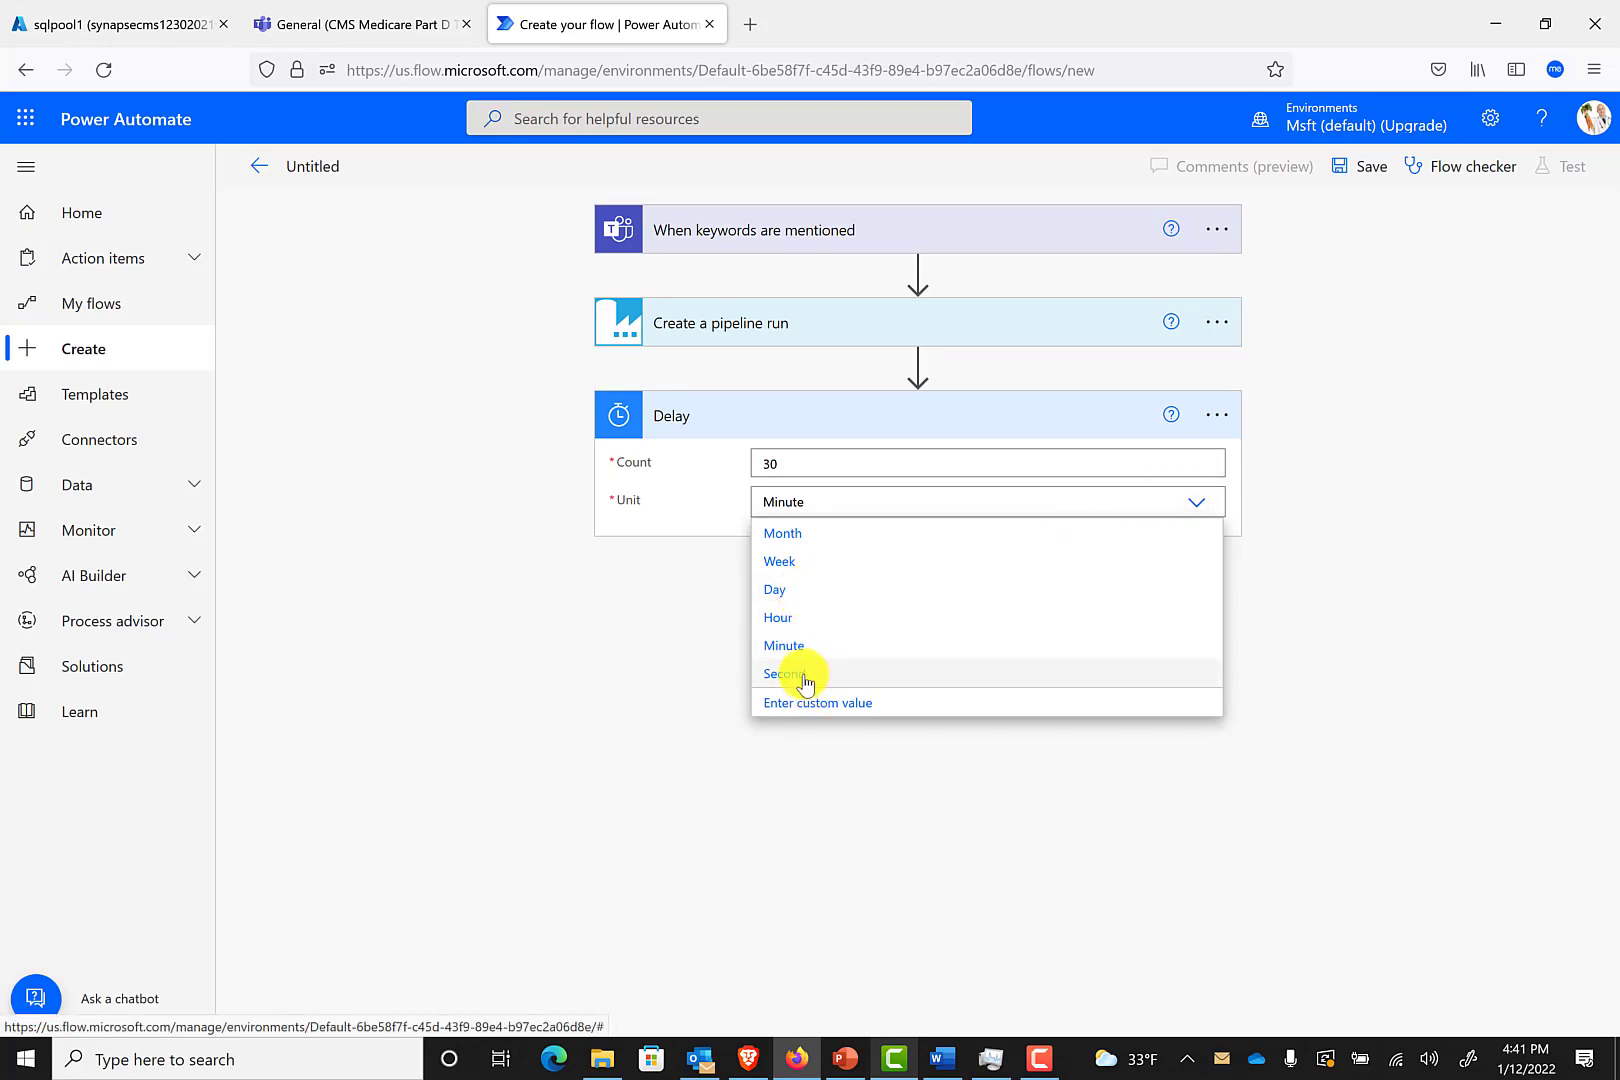
left_click(669, 517)
- Add a second Azure Data Factory "Create a pipeline run" action after the delay
left_click(811, 625)
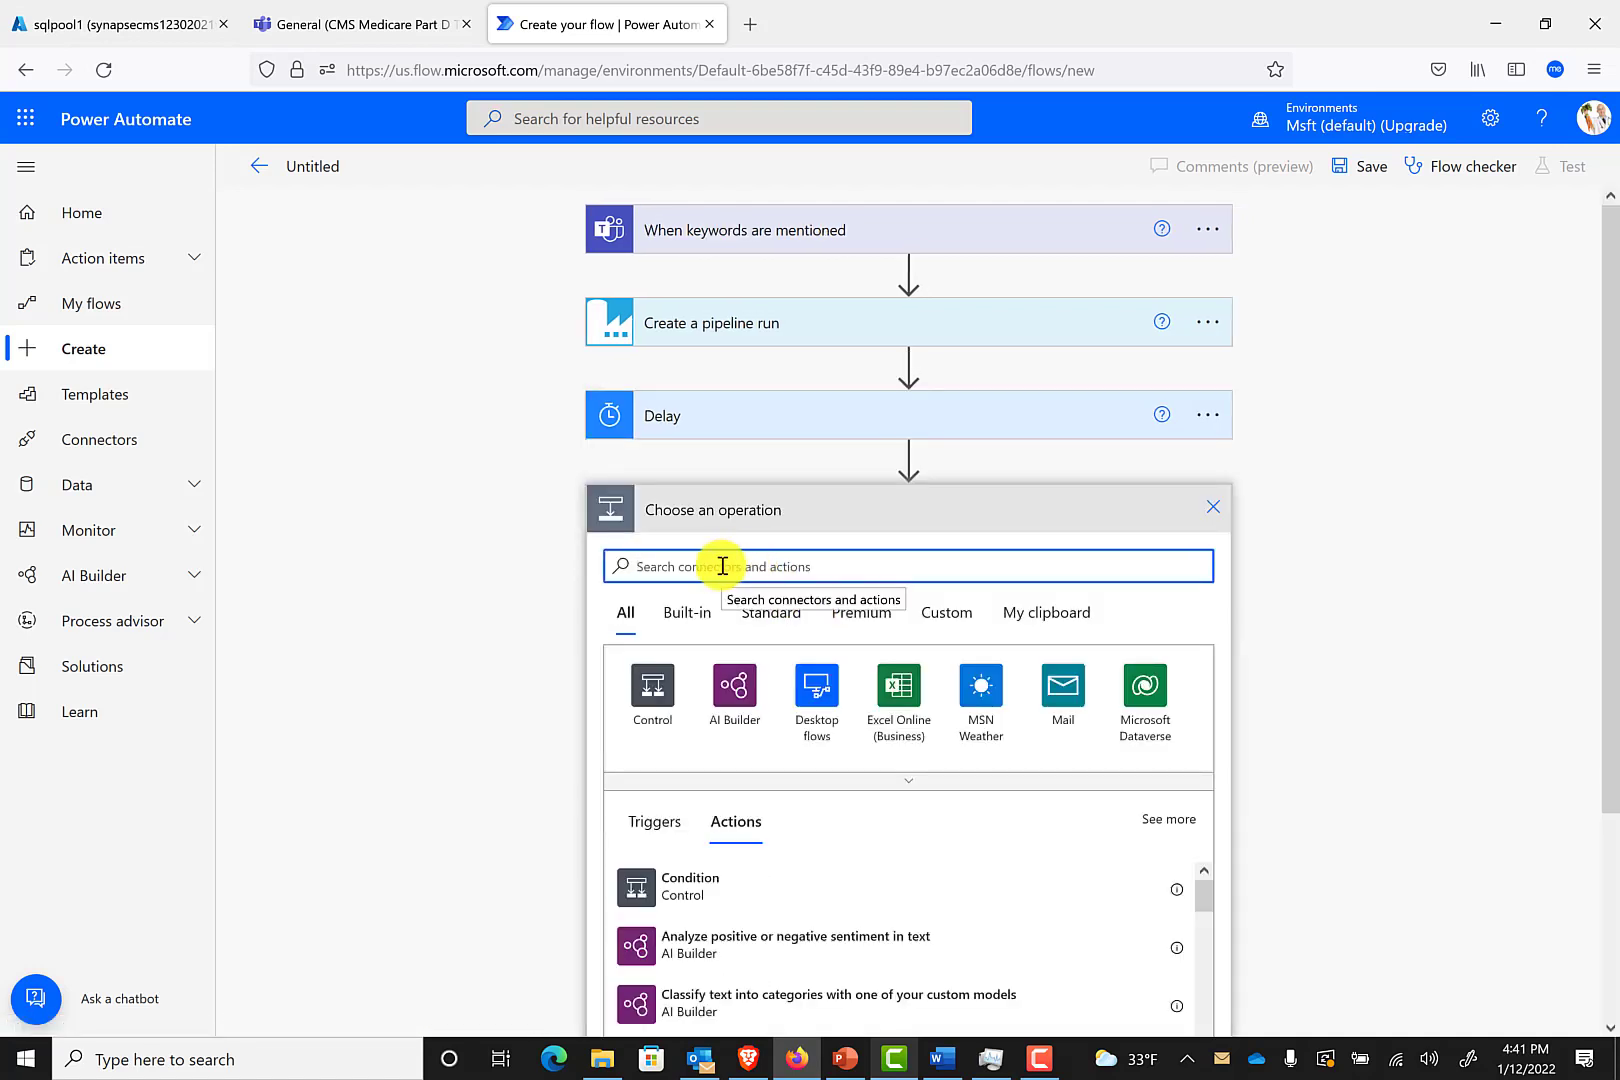
type("azure data")
left_click(816, 683)
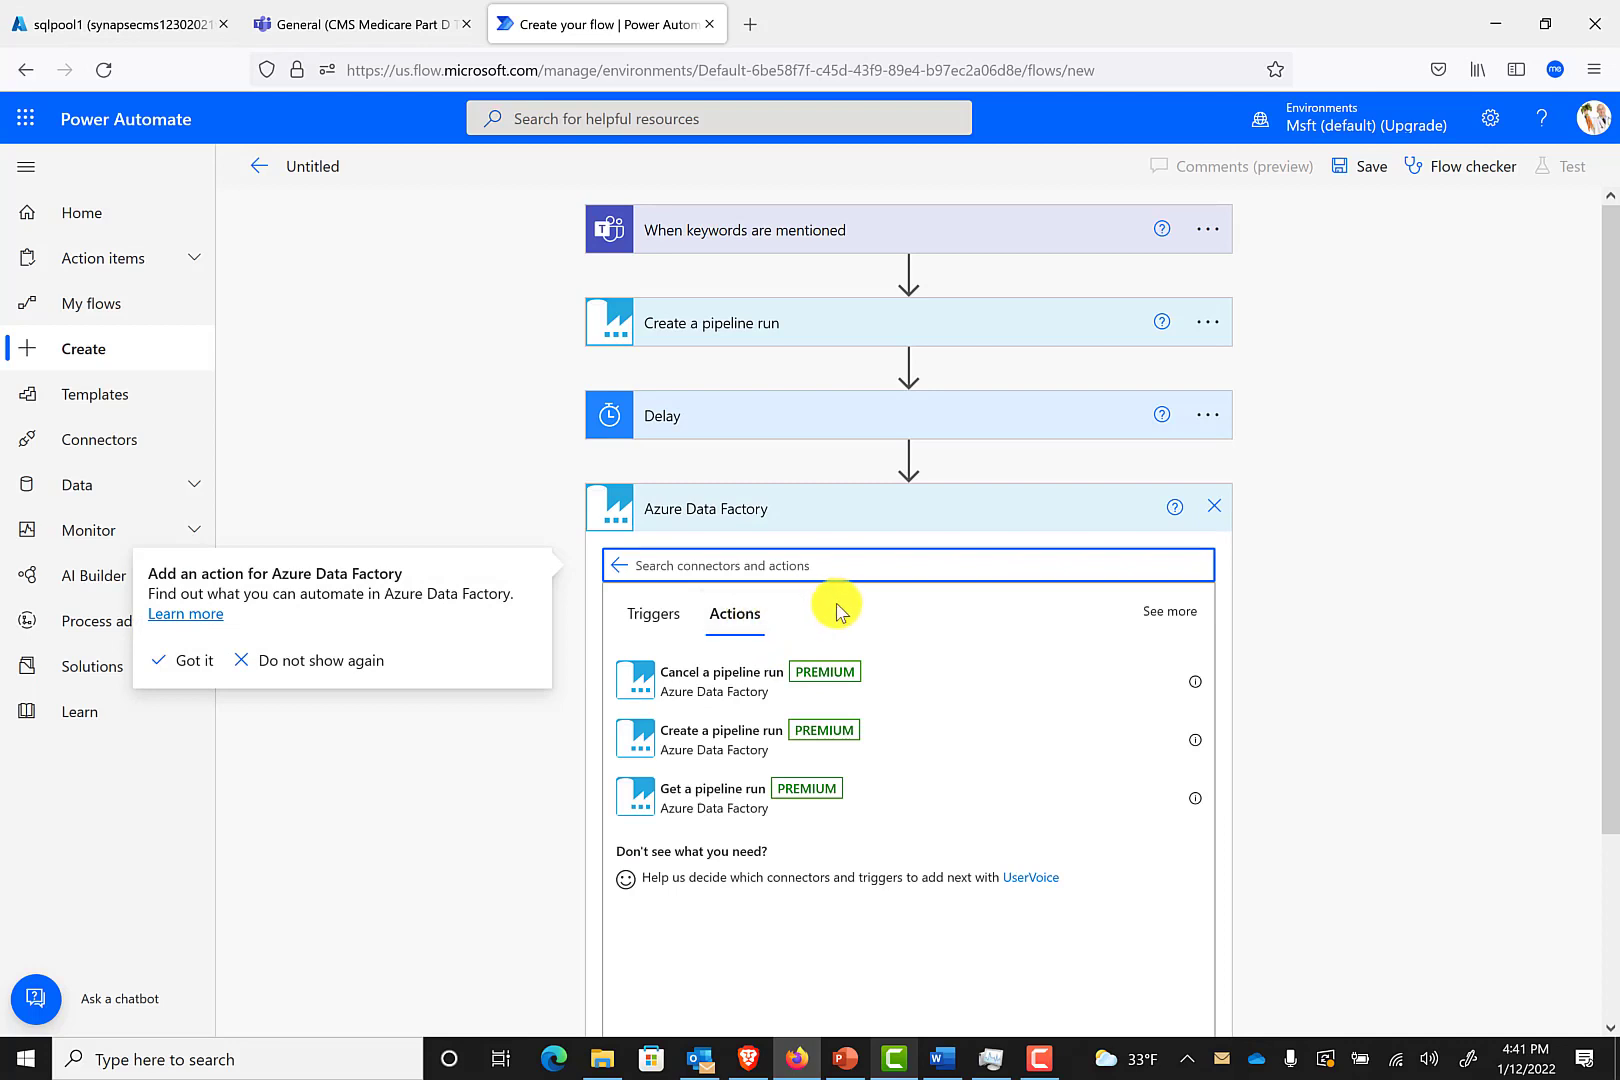
left_click(695, 752)
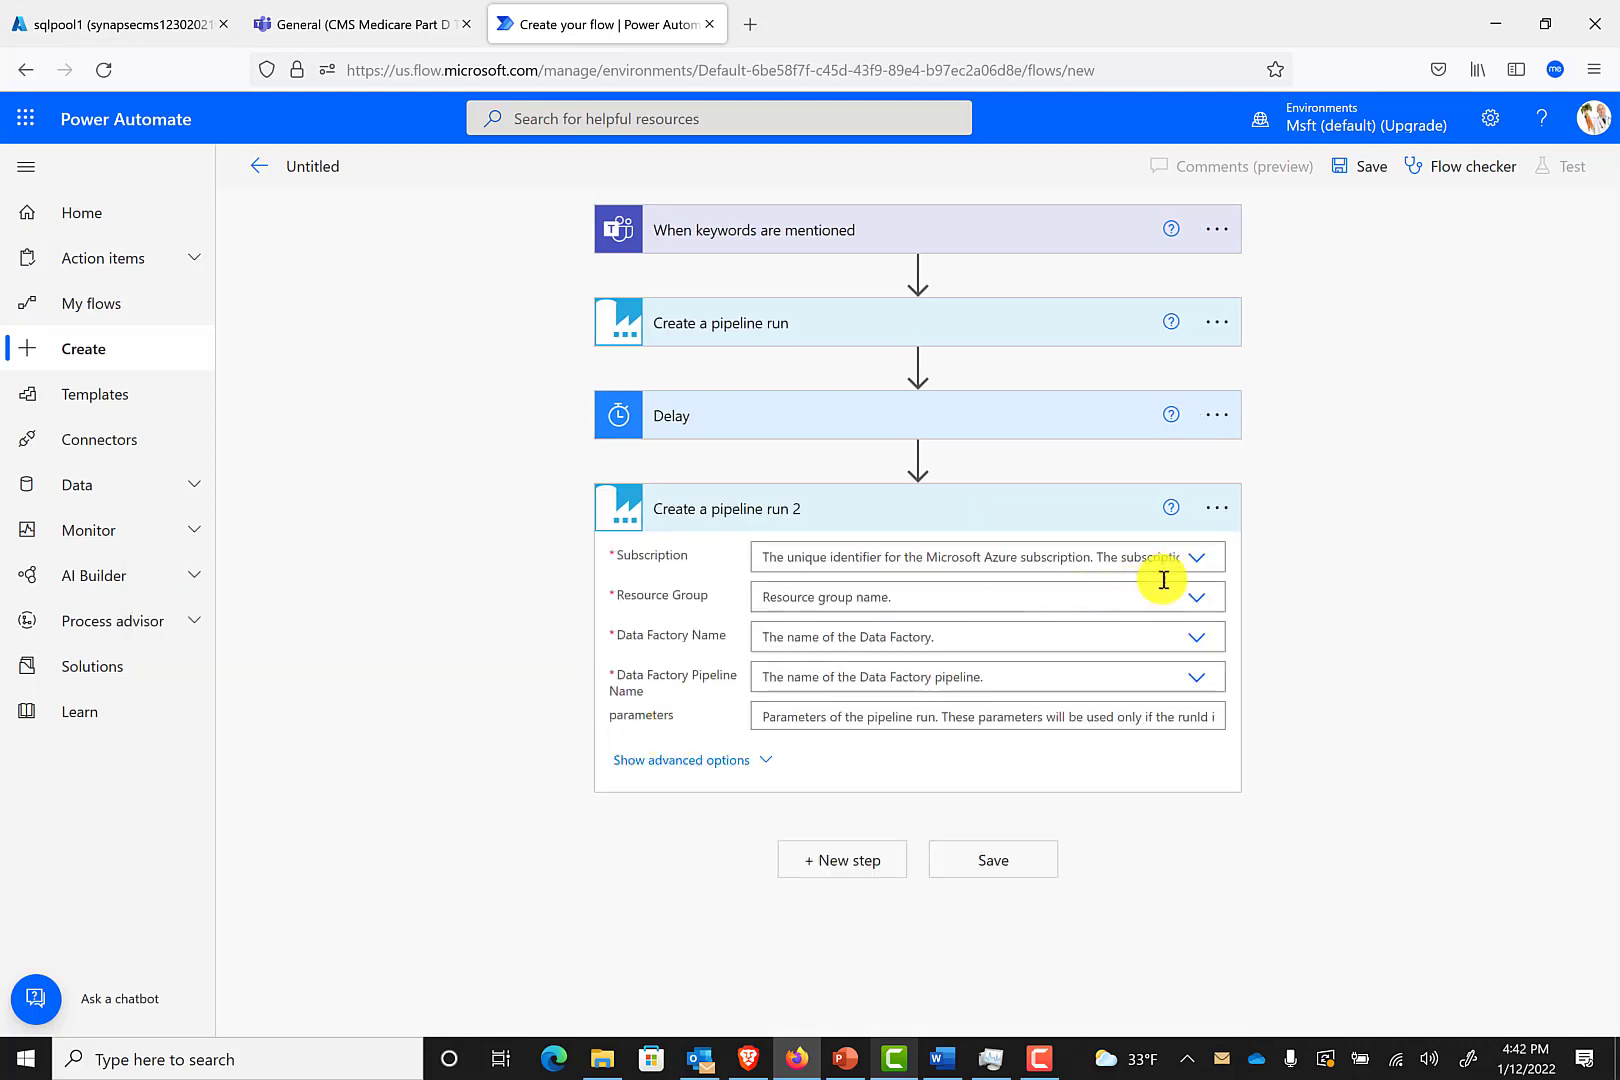
- Set the second pipeline run's subscription to SmartterHealthMSFT and its resource group to synapsecms
left_click(1207, 563)
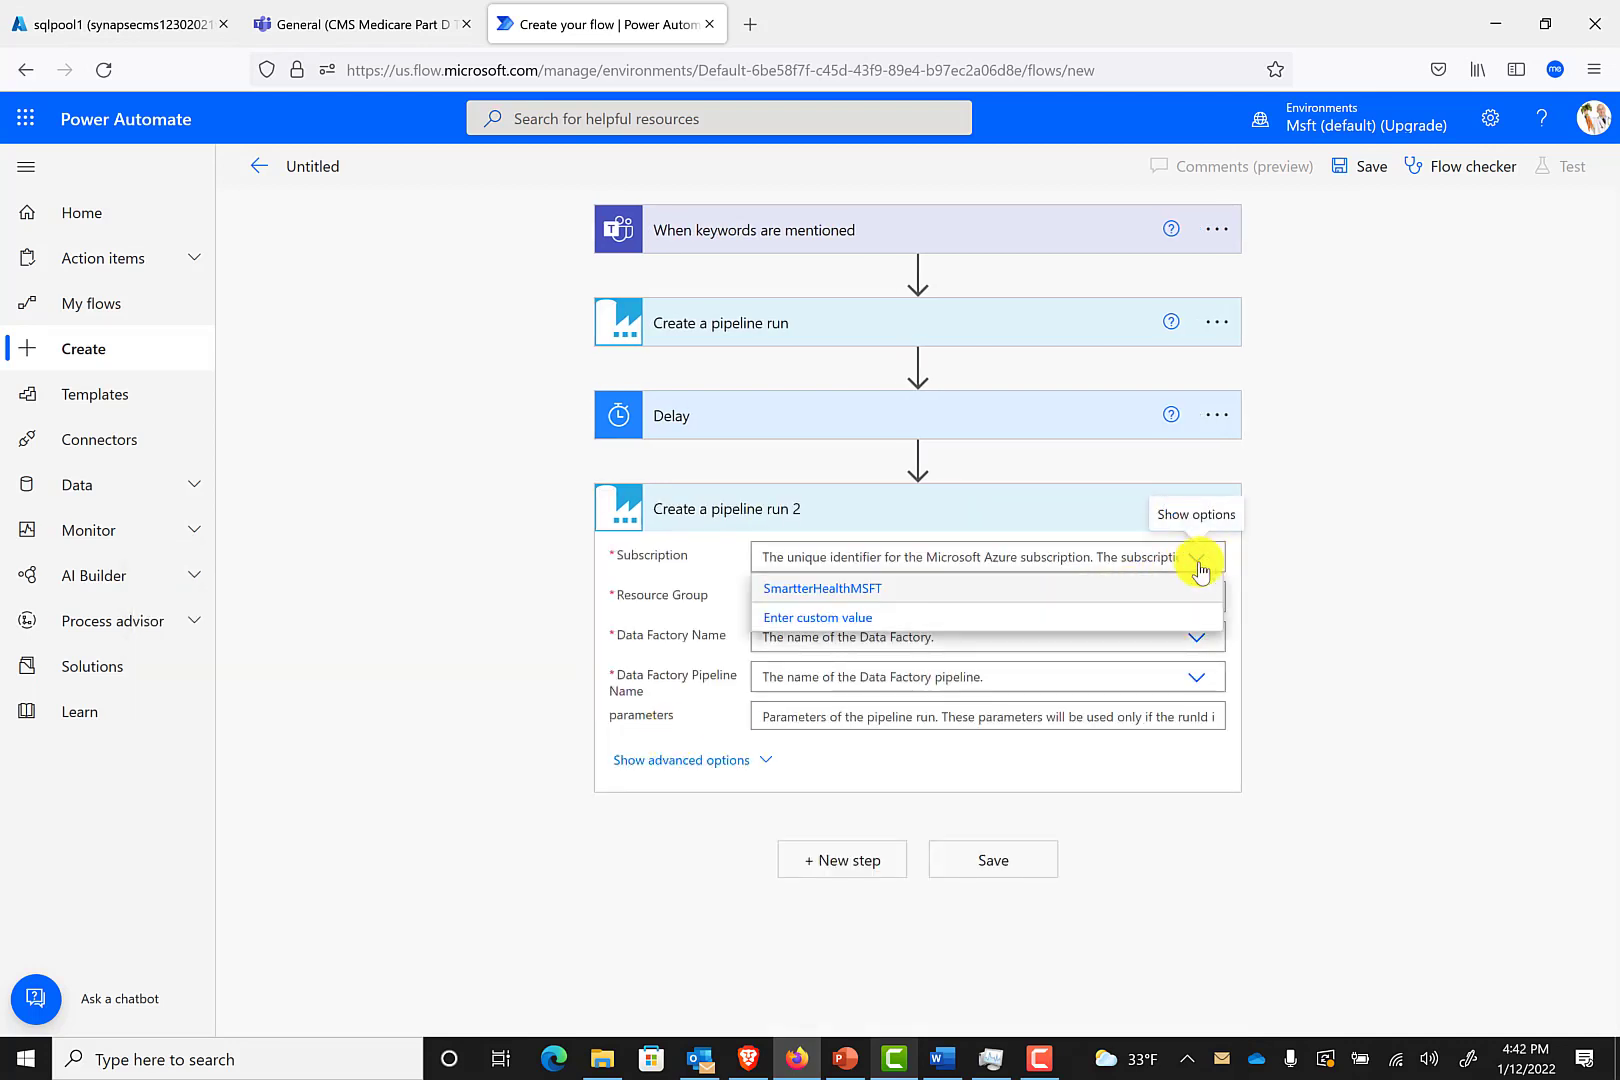
left_click(909, 590)
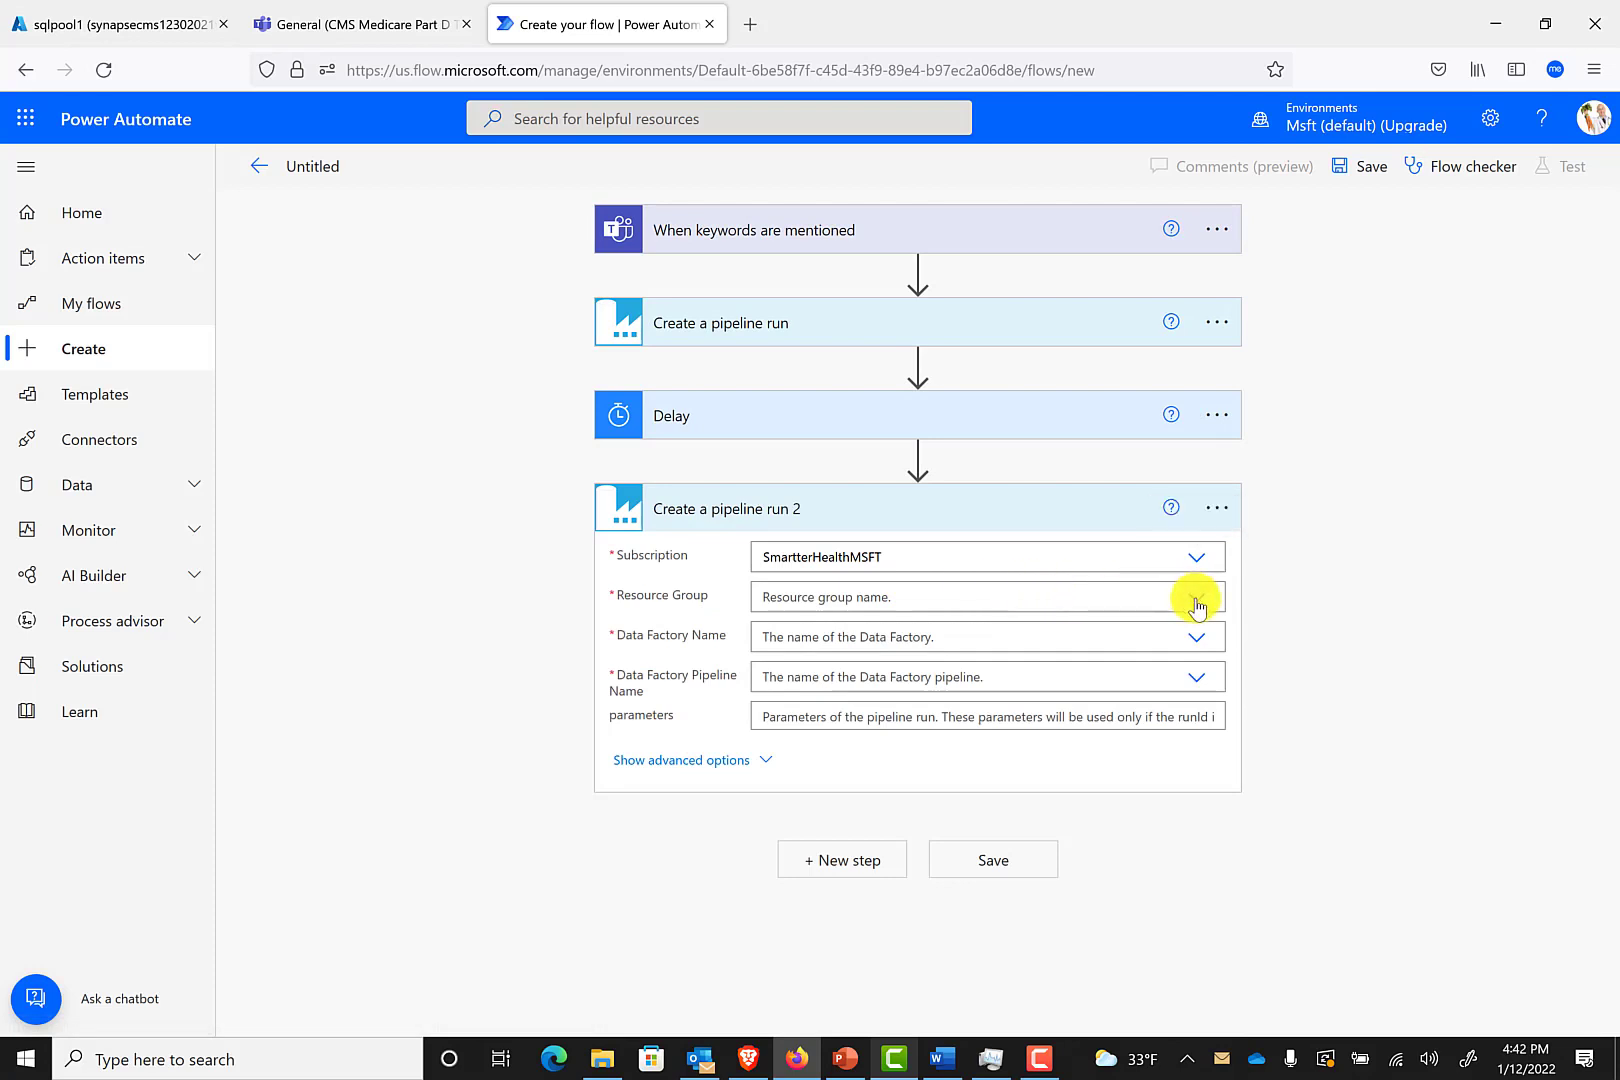
left_click(1197, 600)
left_click_drag(1218, 670, 1200, 948)
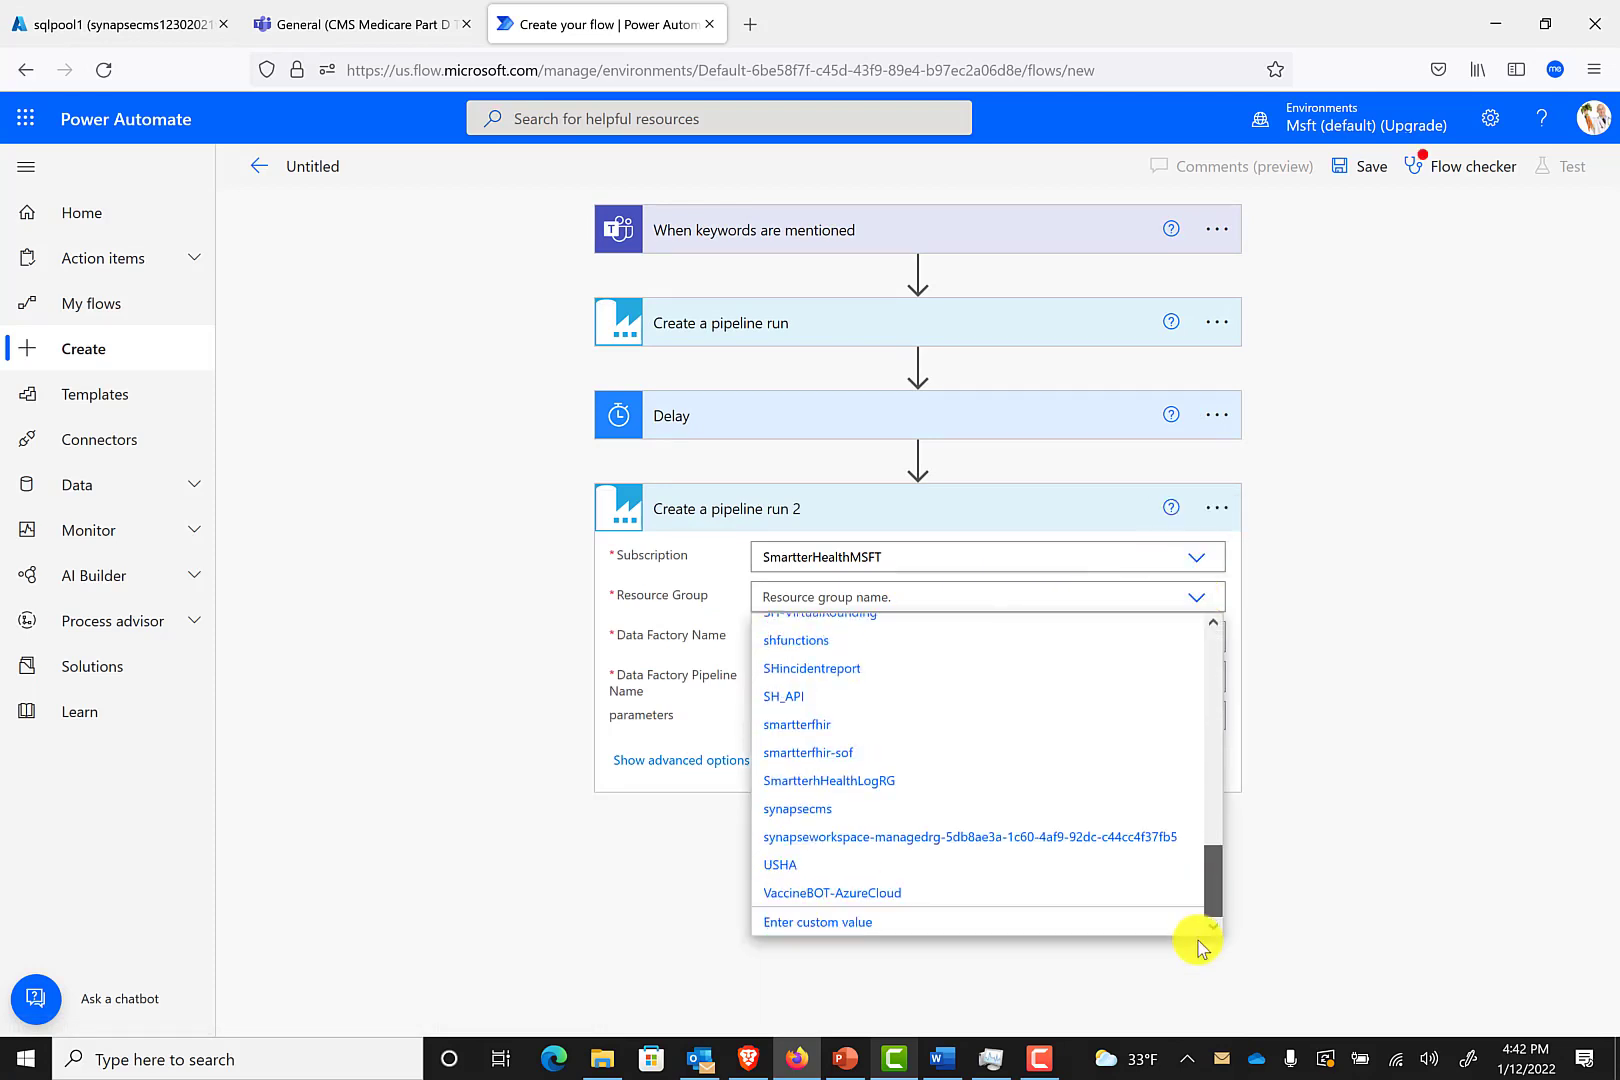
left_click(858, 810)
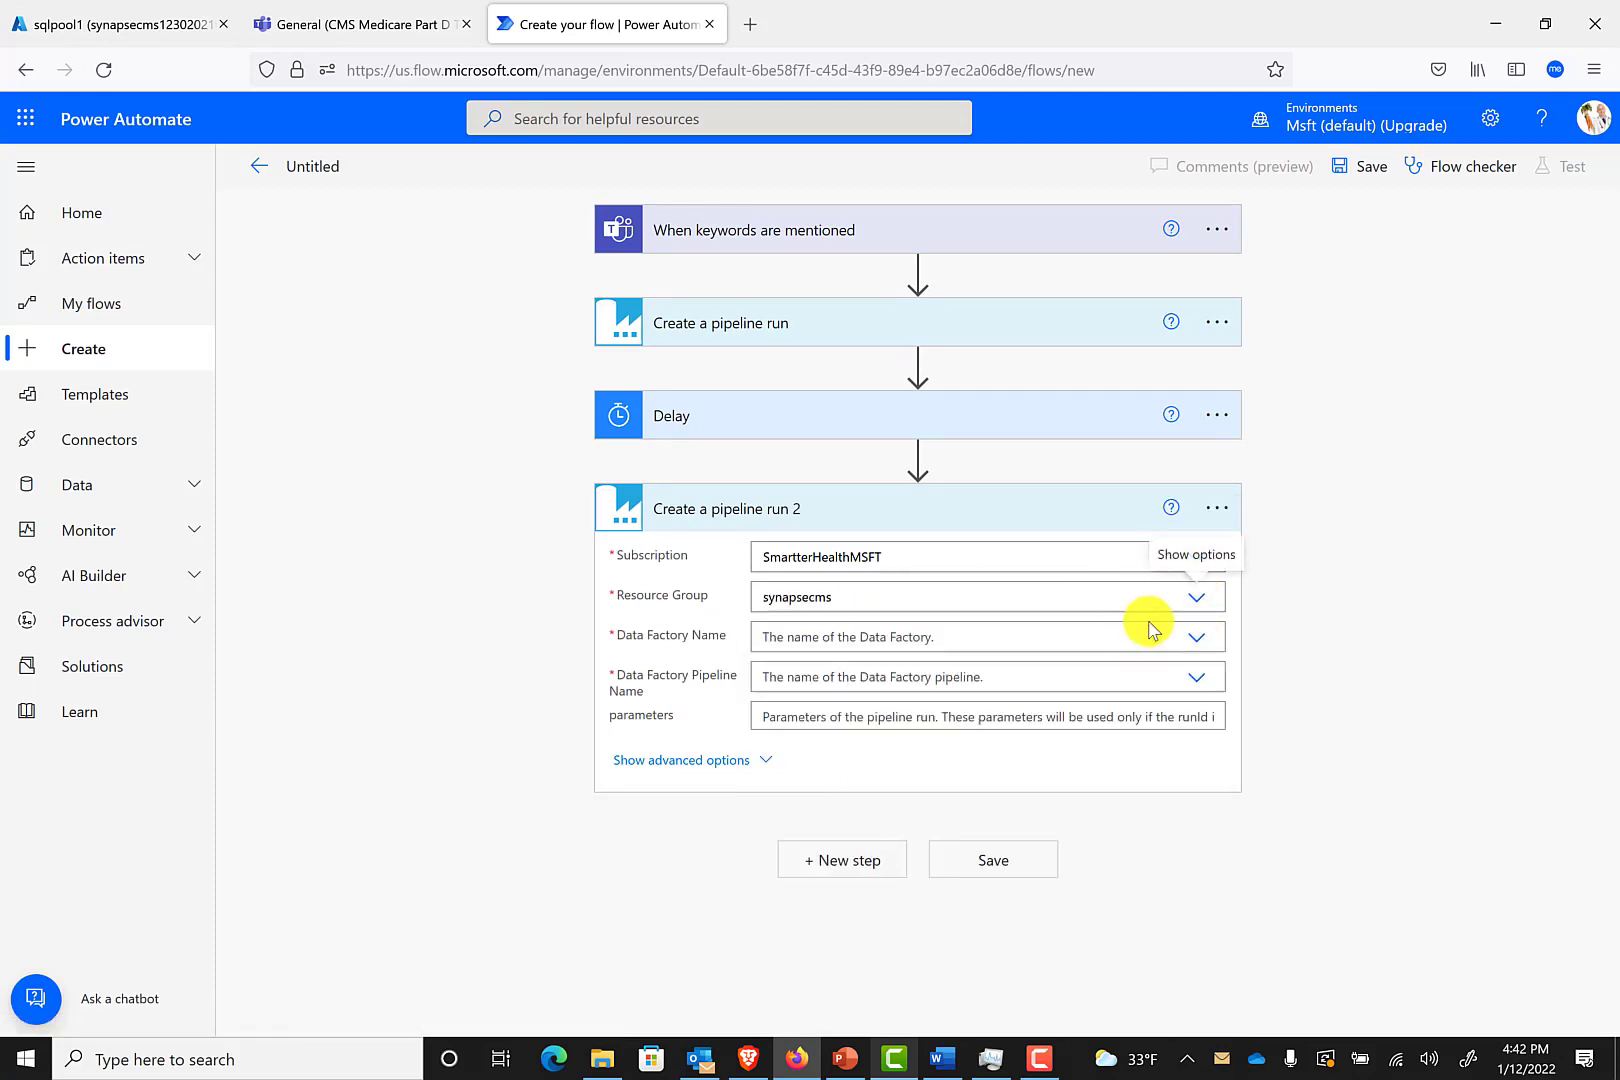
- Set the second pipeline run's data factory to pauseresumesynapse and its pipeline to PauseSynapse
left_click(1195, 637)
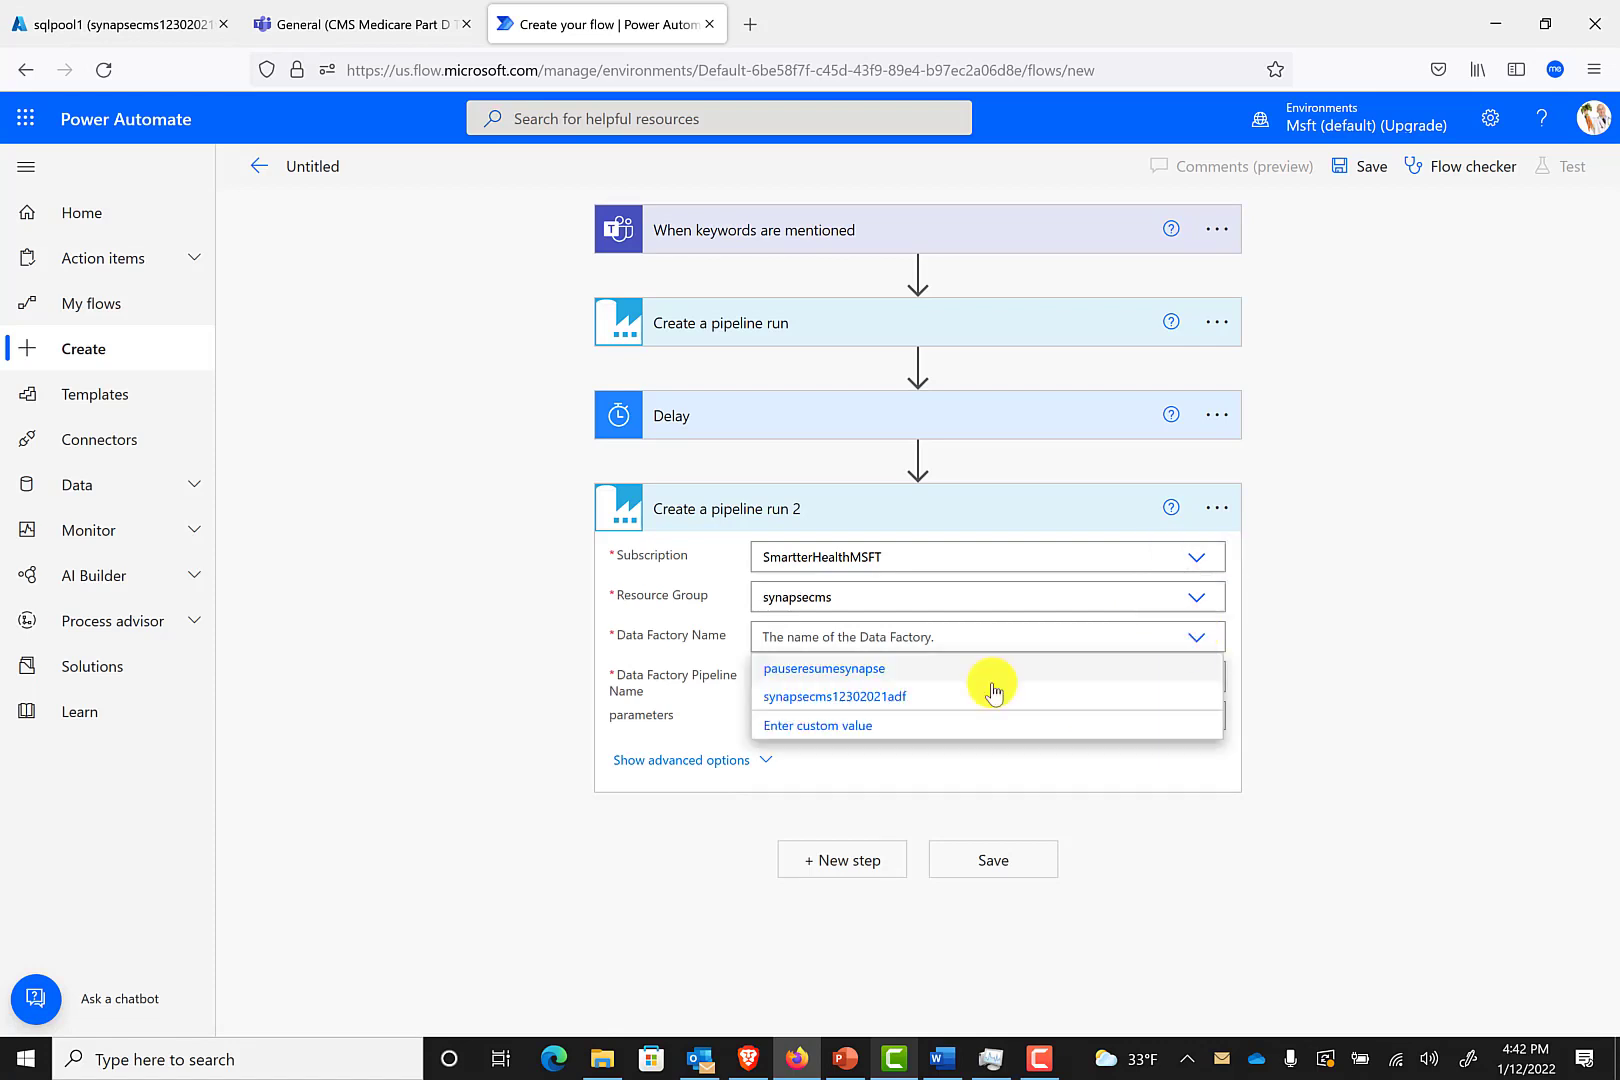
left_click(868, 669)
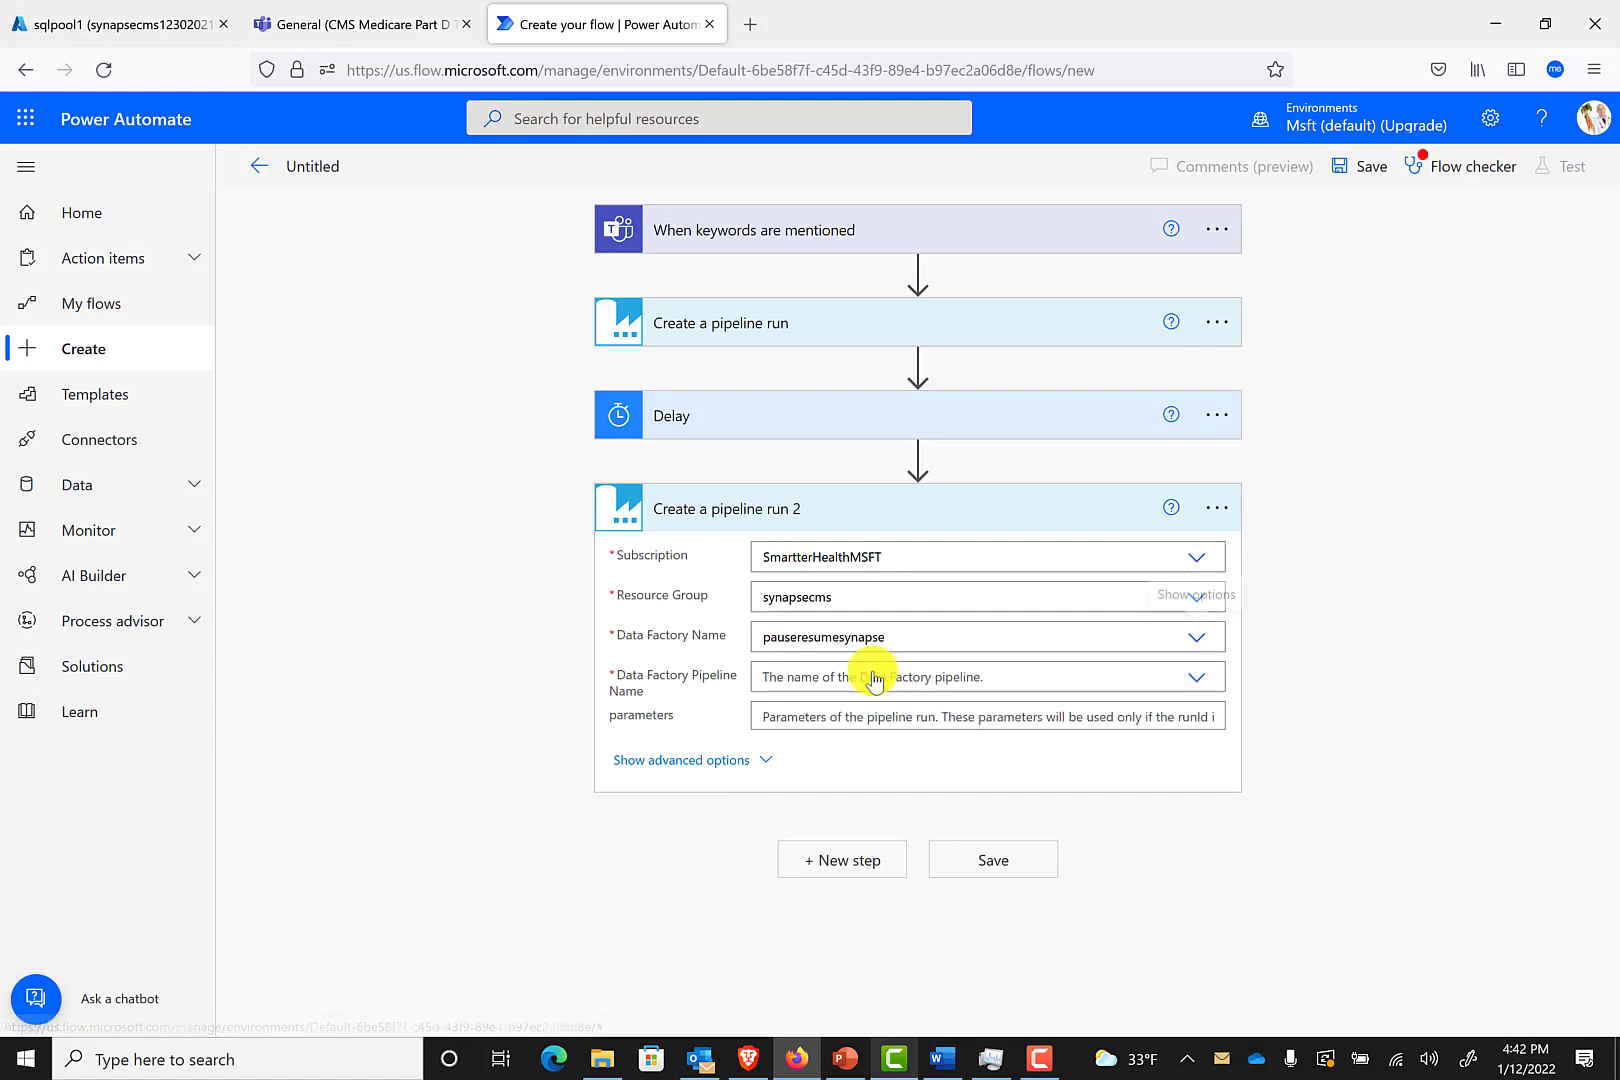
left_click(1207, 686)
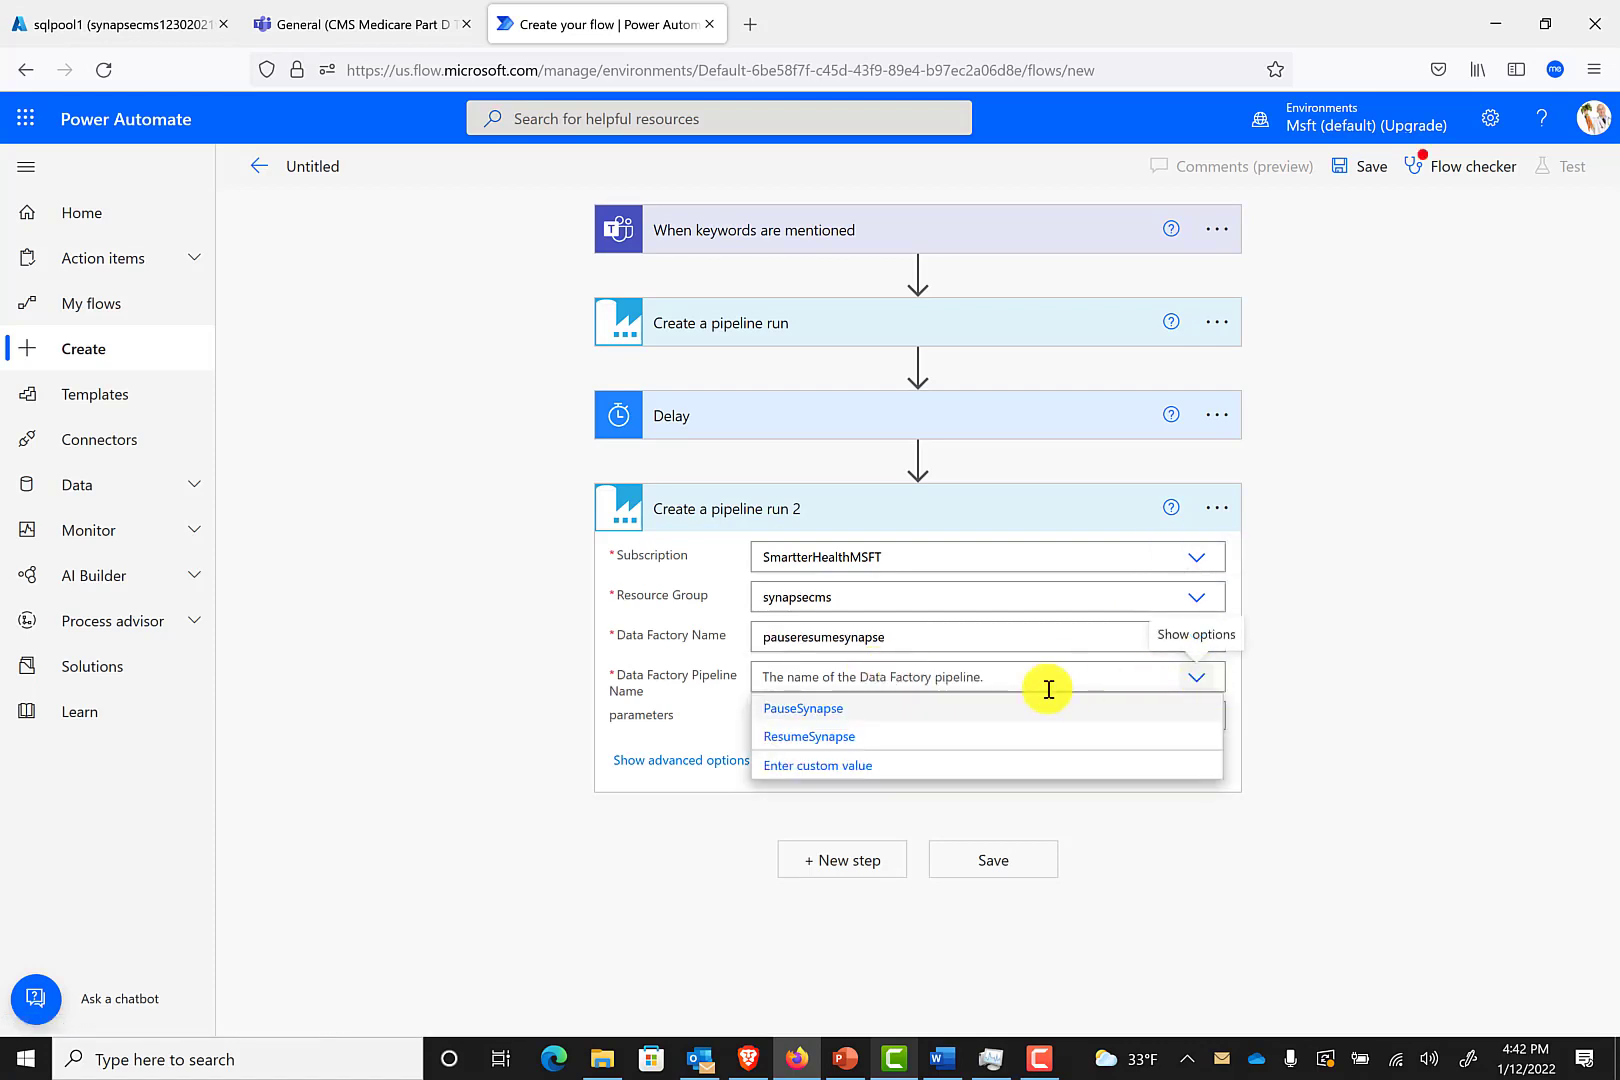
left_click(797, 710)
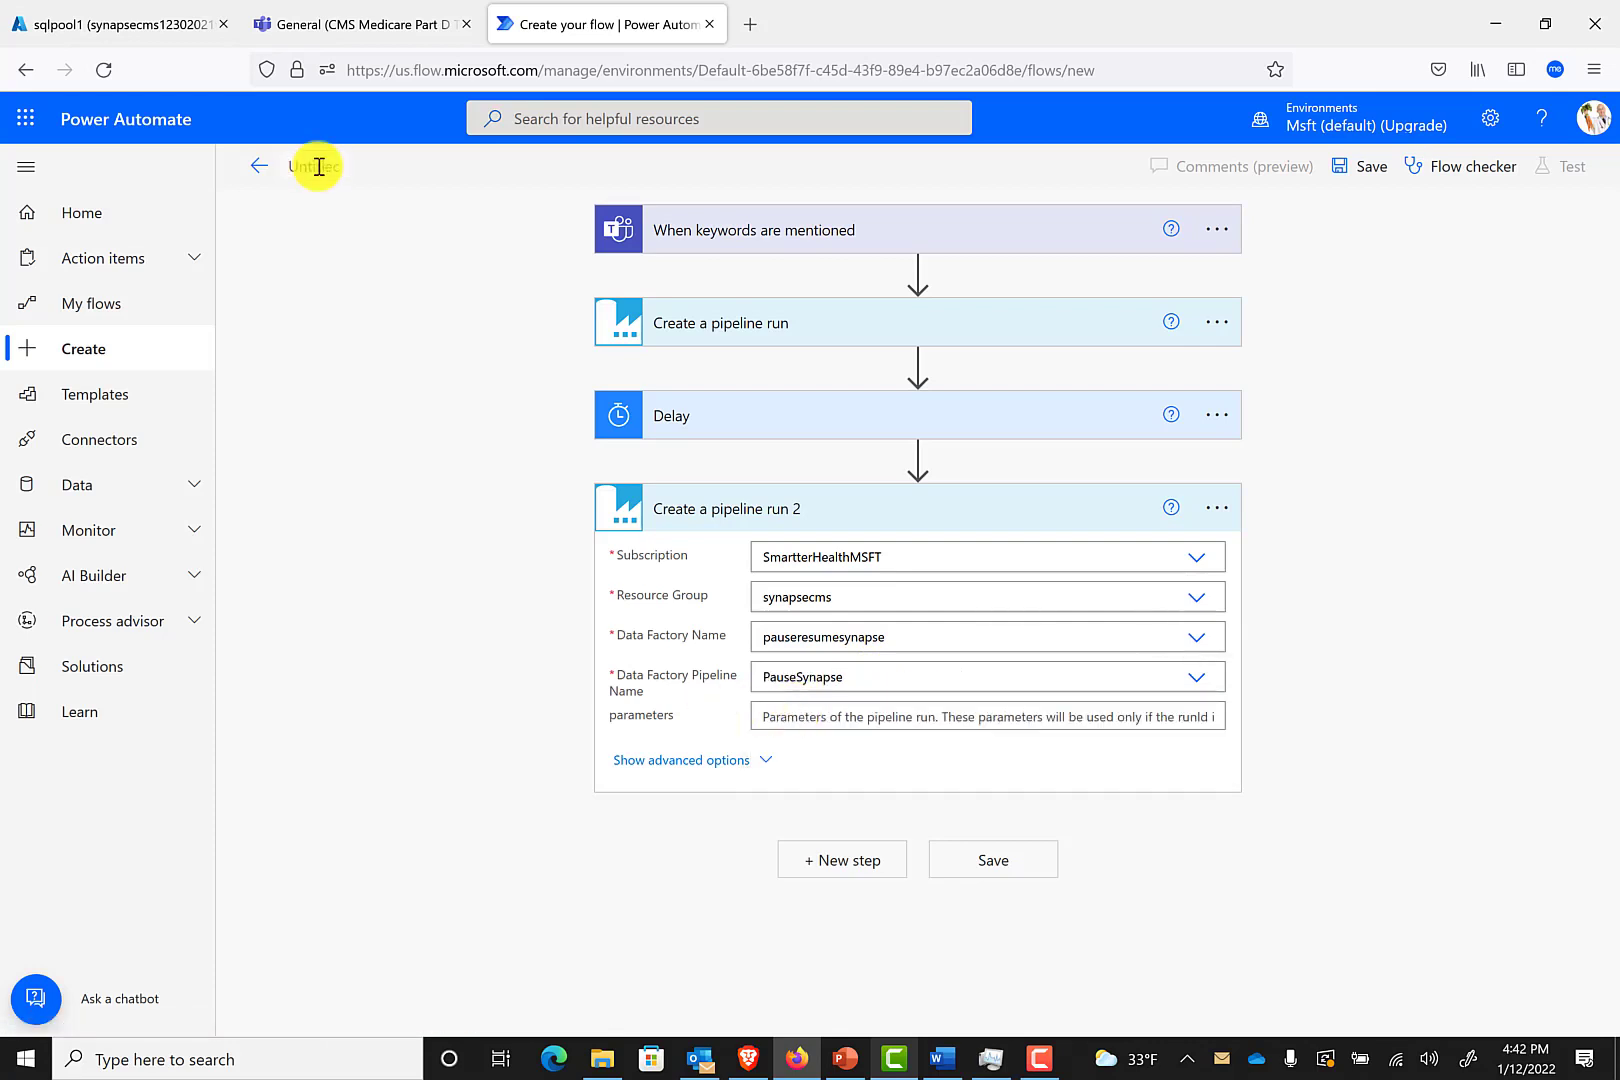
- Name the flow "Synapse 30 Minutes", save it and return to its details page
type("Synapse 30")
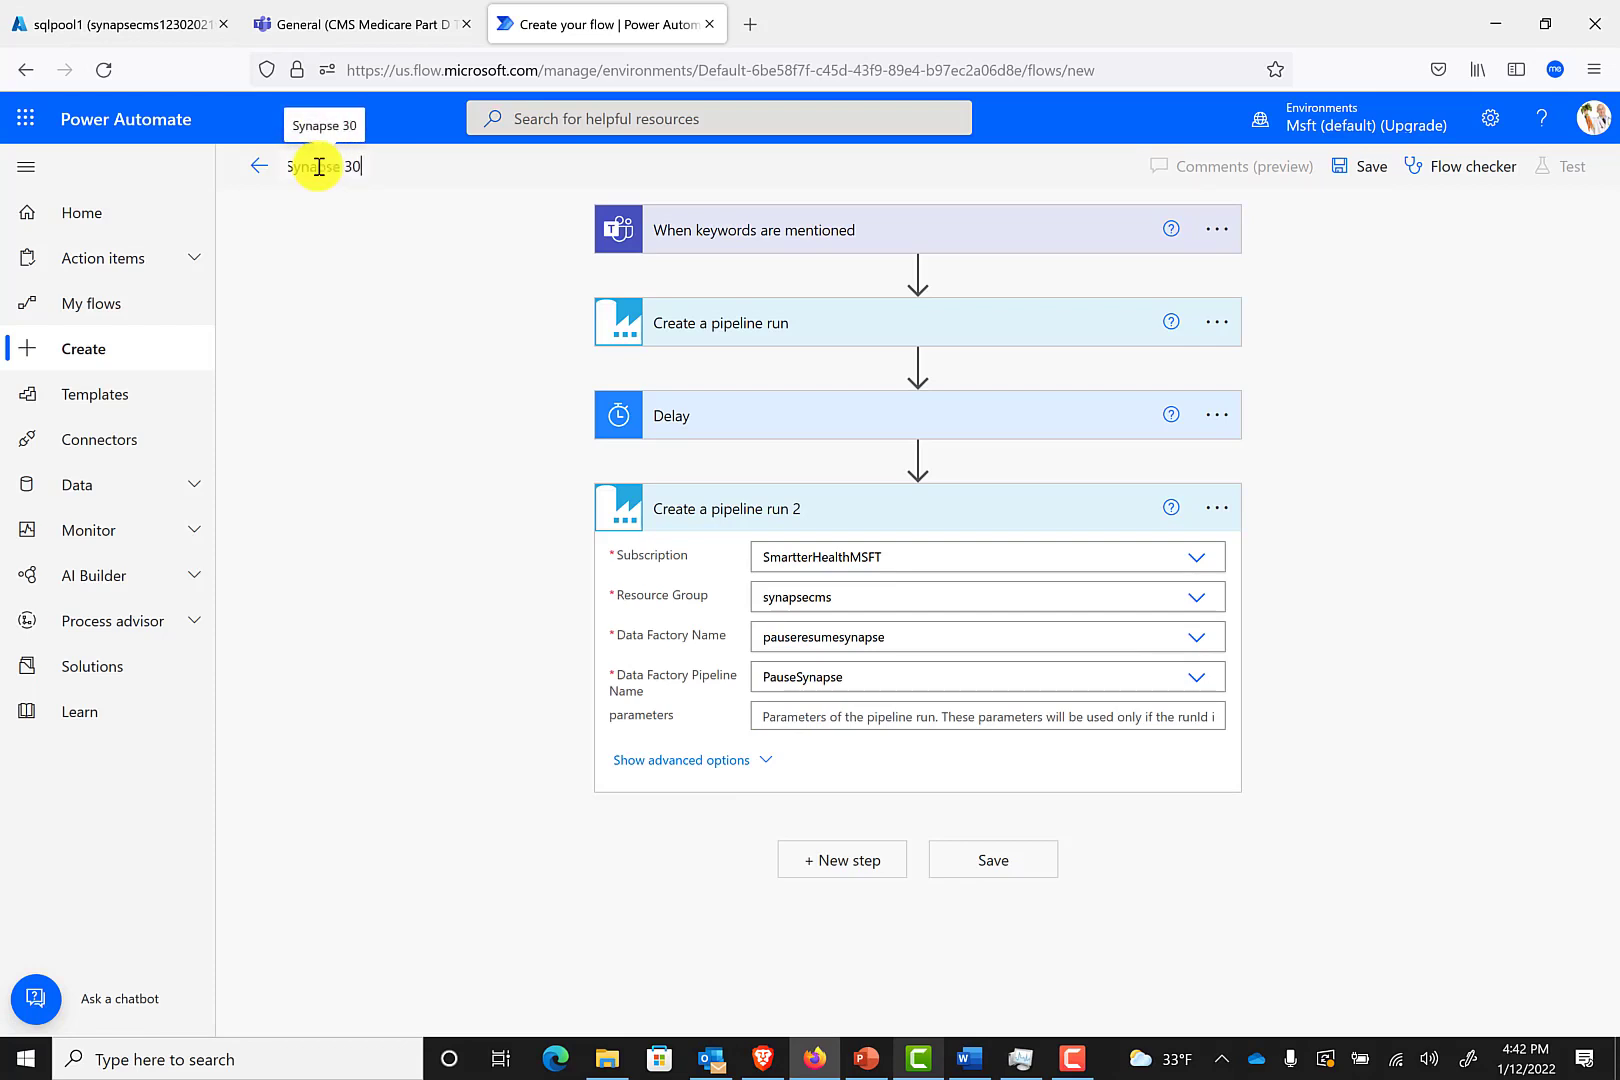
type(" Minutes")
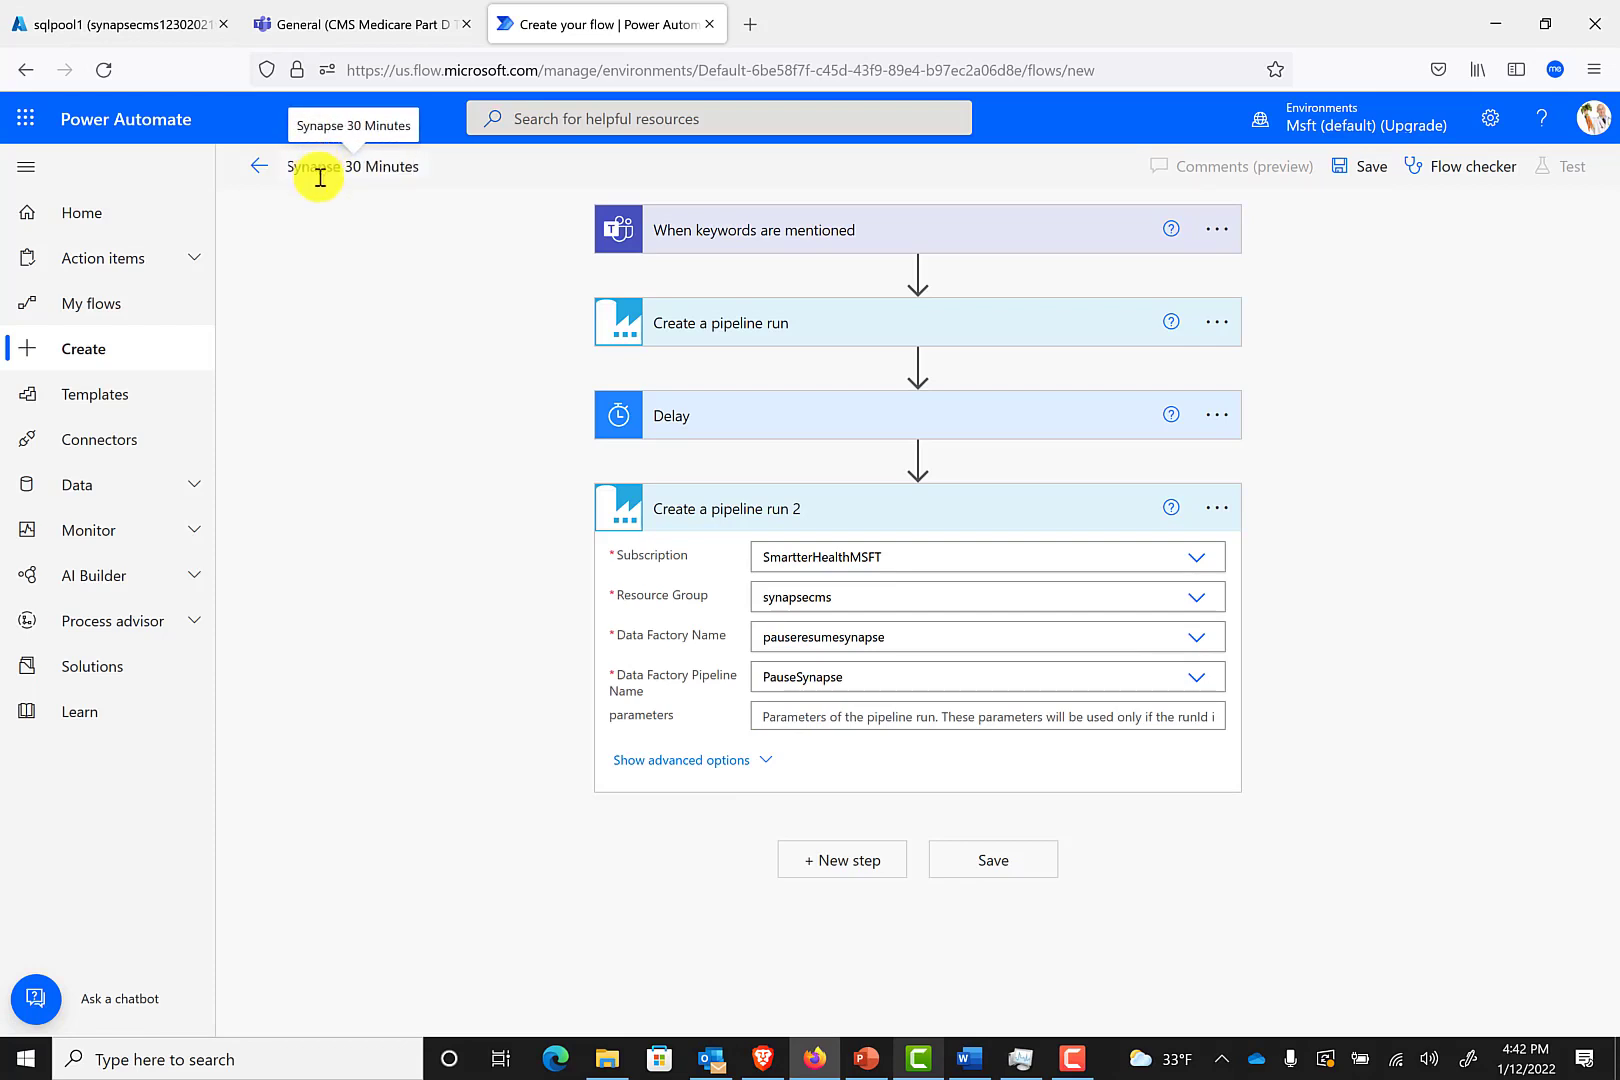
left_click(995, 862)
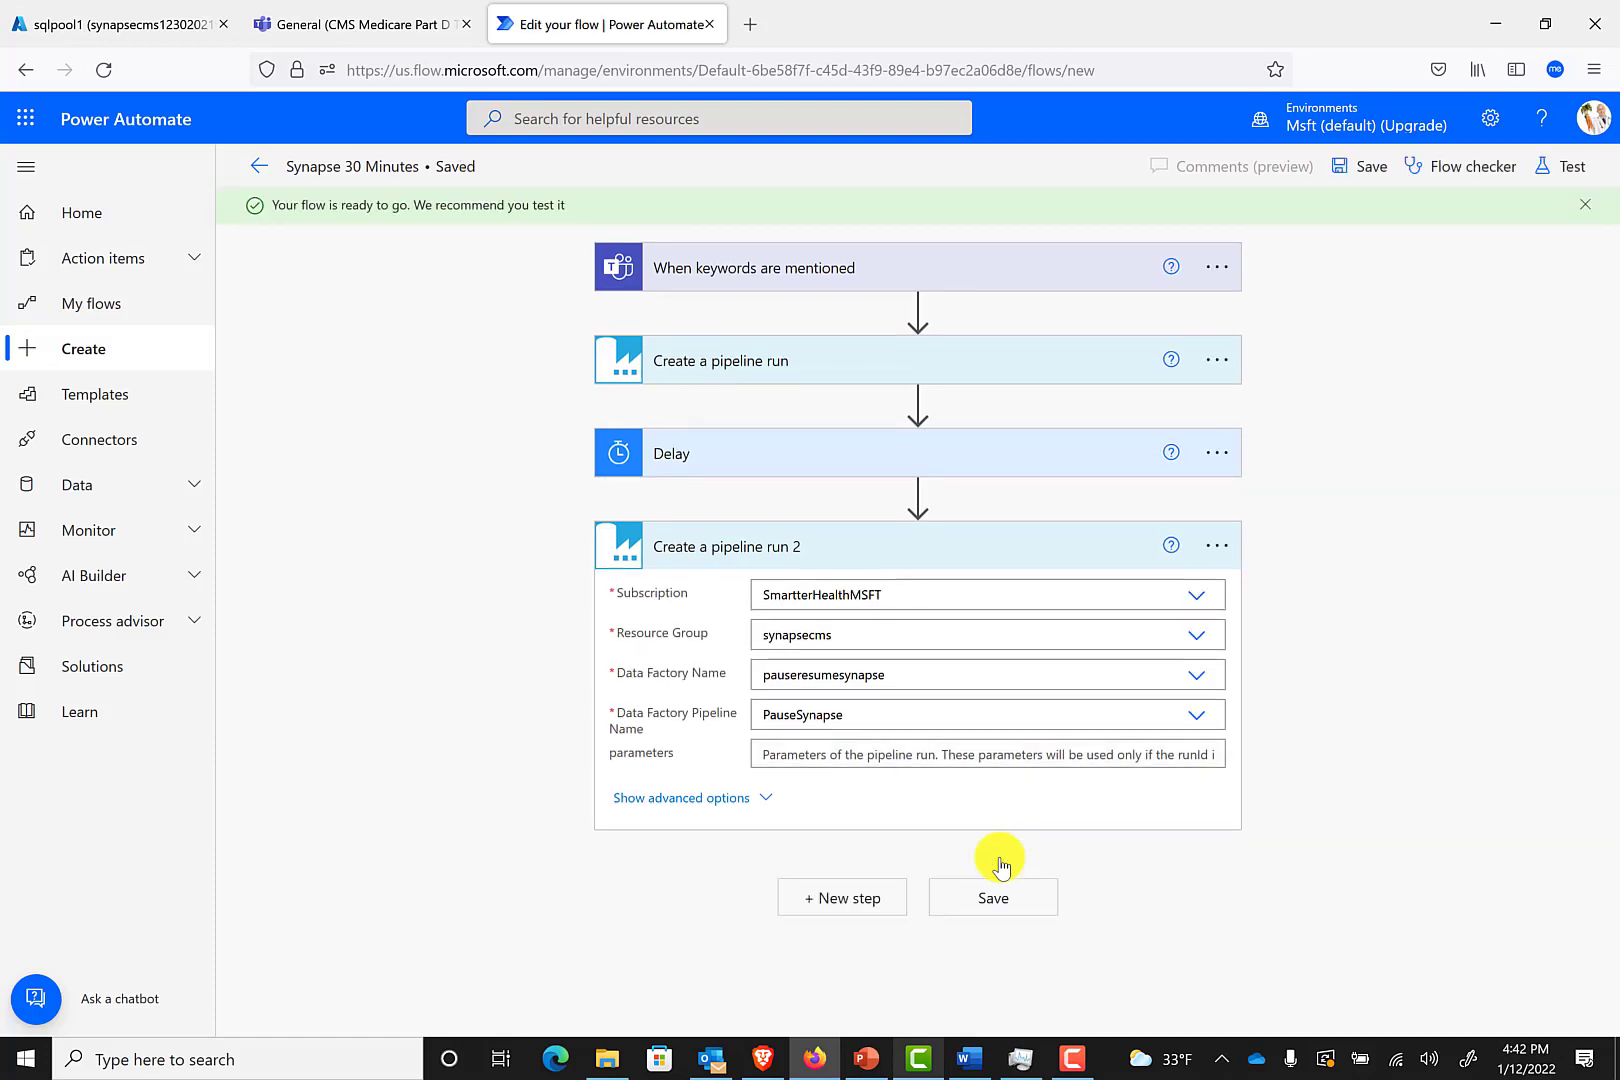
left_click(262, 168)
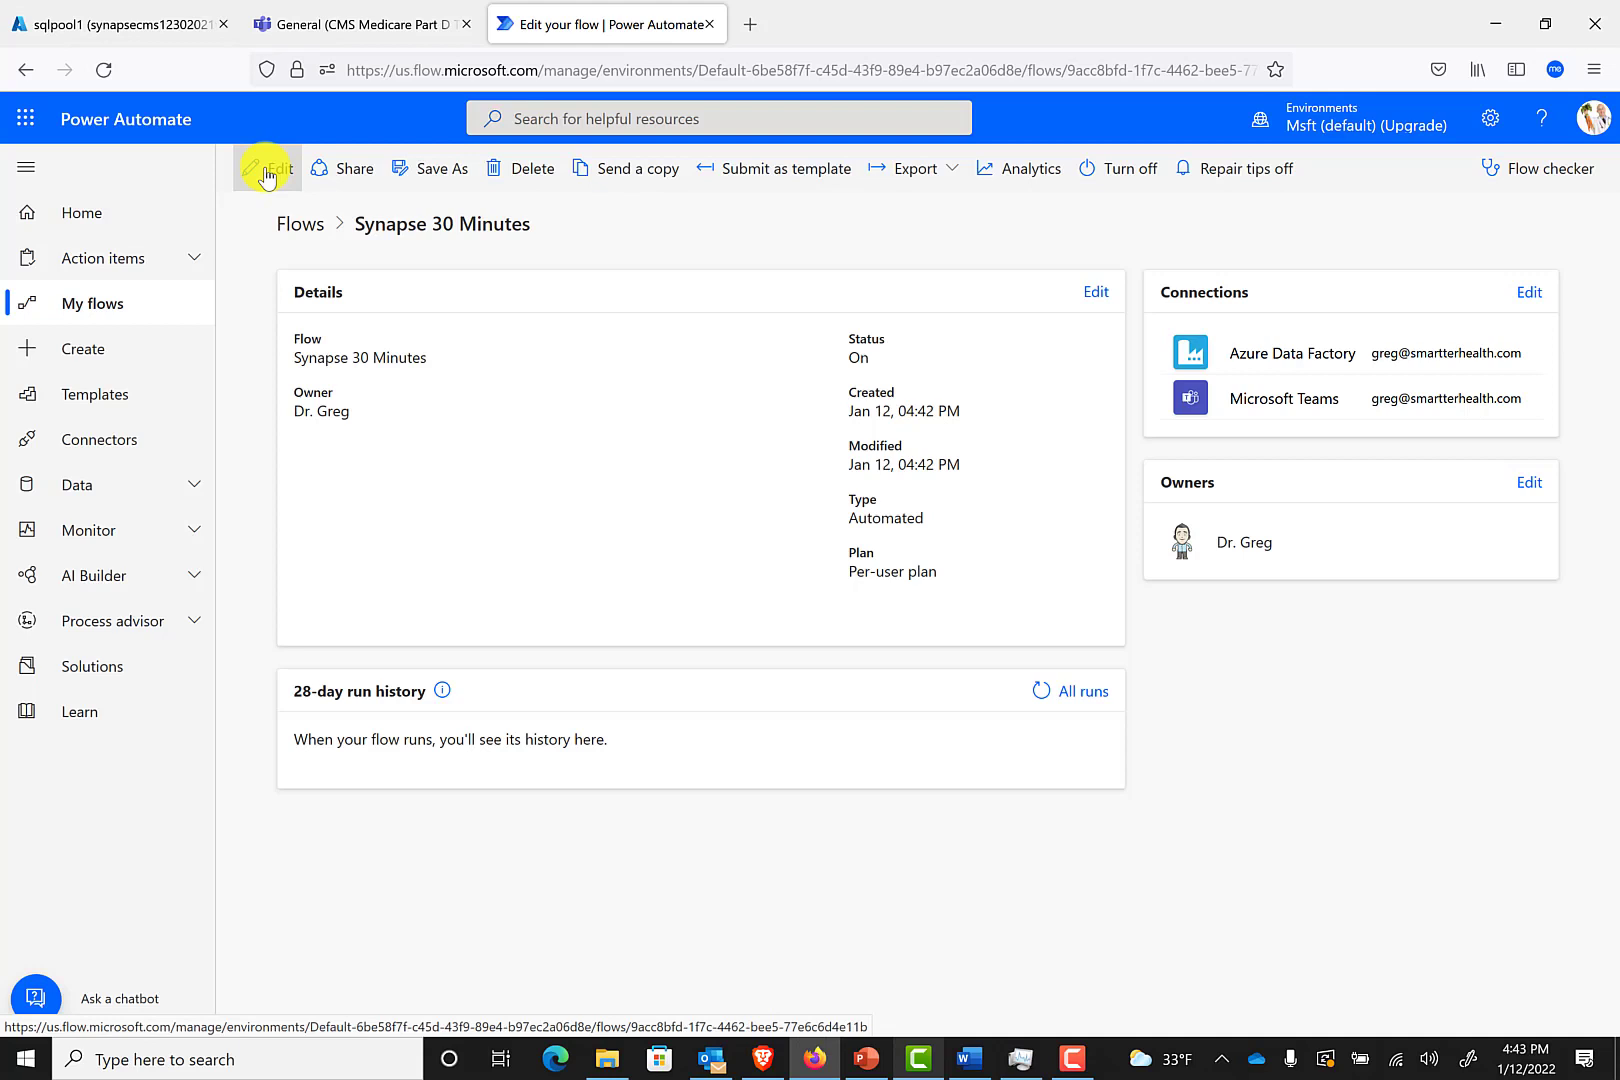
- Switch to Microsoft Teams and post "synapsethirty" as a new conversation in the General channel of the CMS Medicare Part D team
left_click(366, 30)
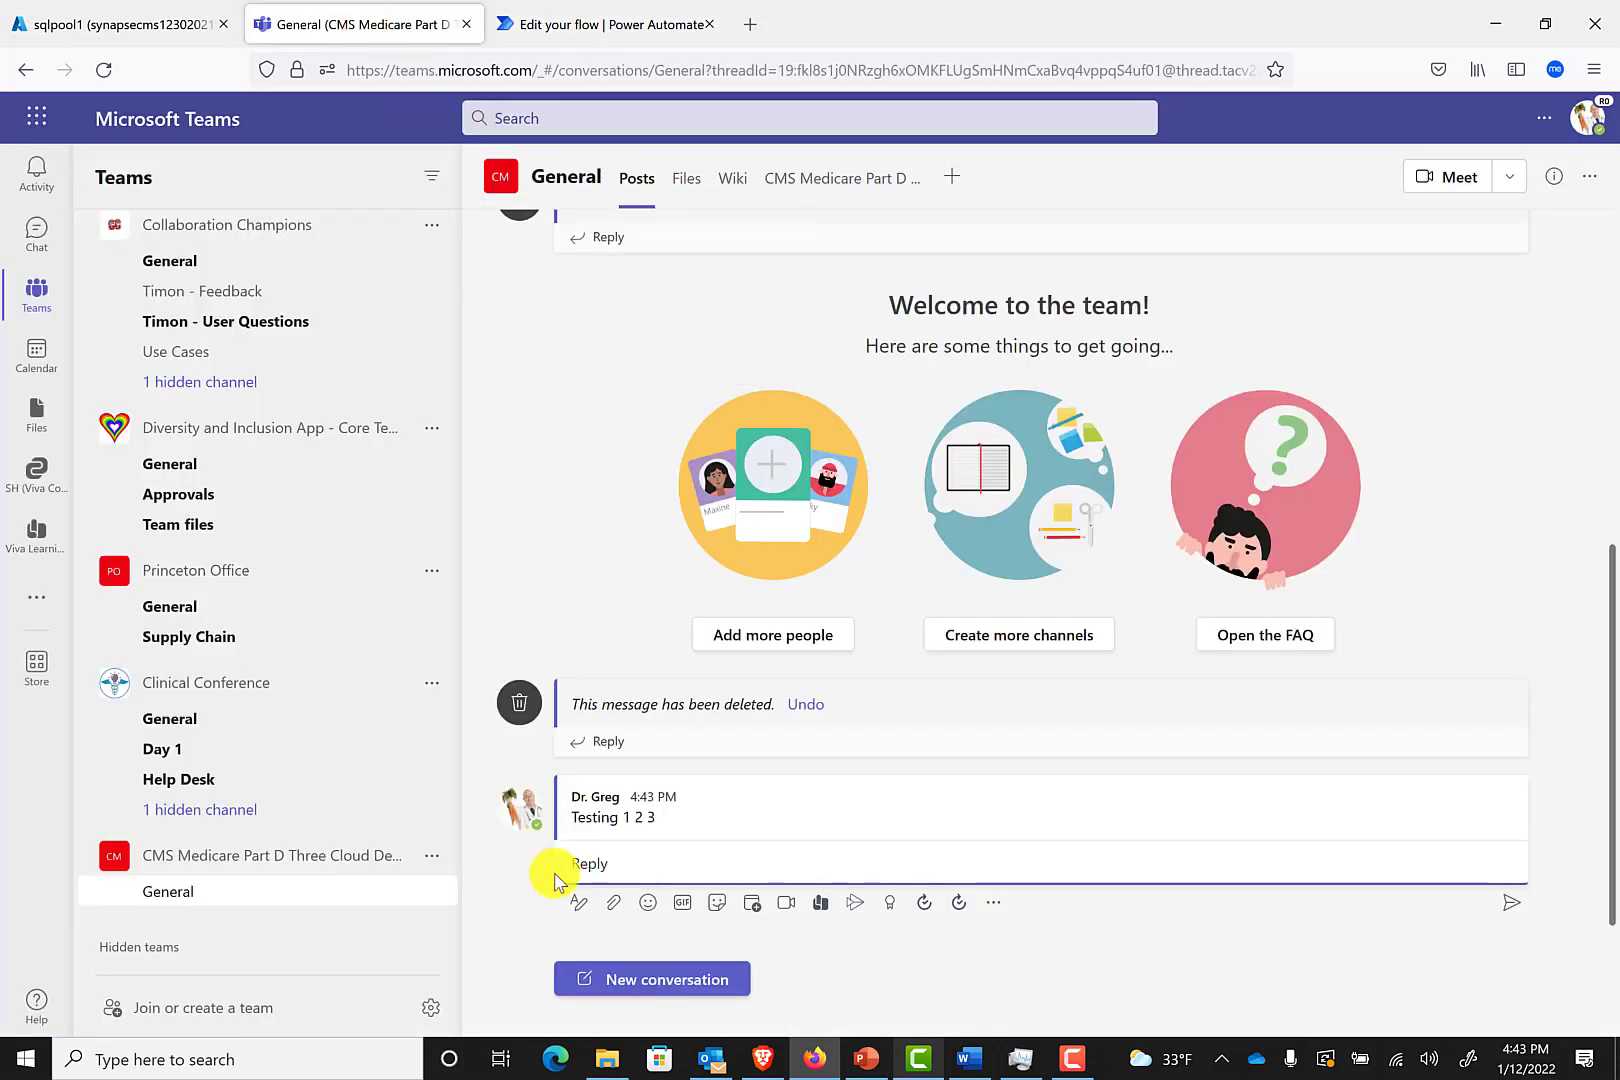
left_click(640, 978)
left_click(657, 980)
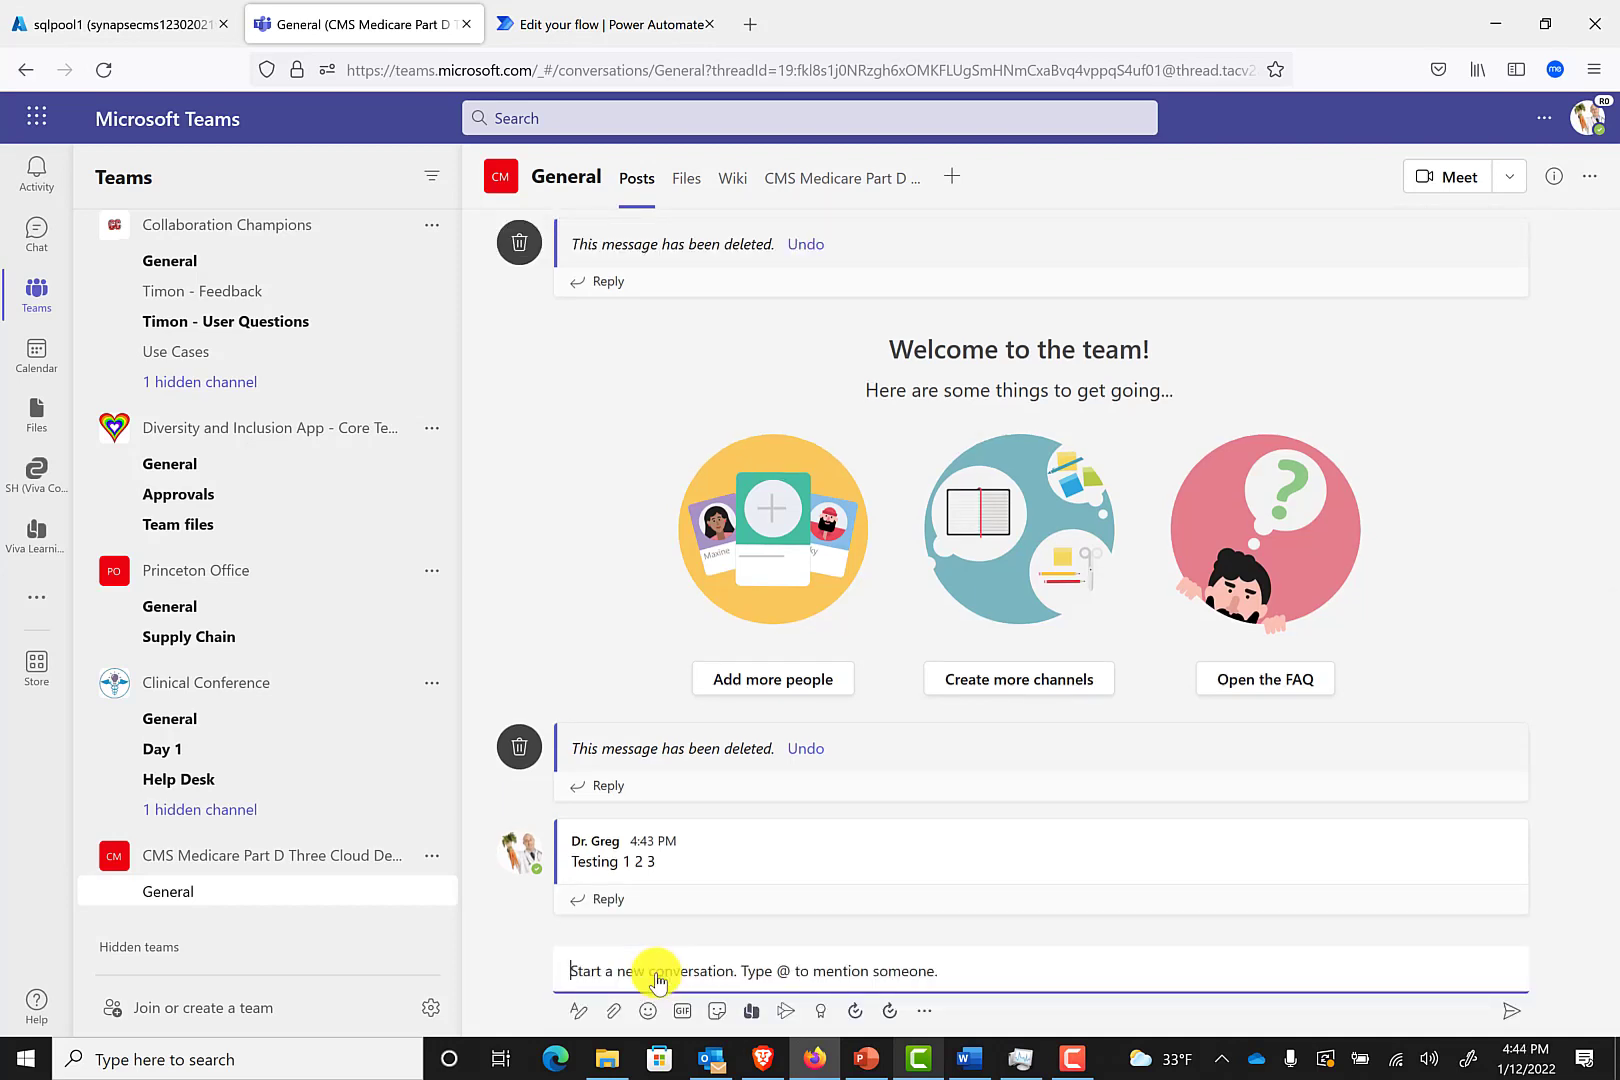
type("synapse")
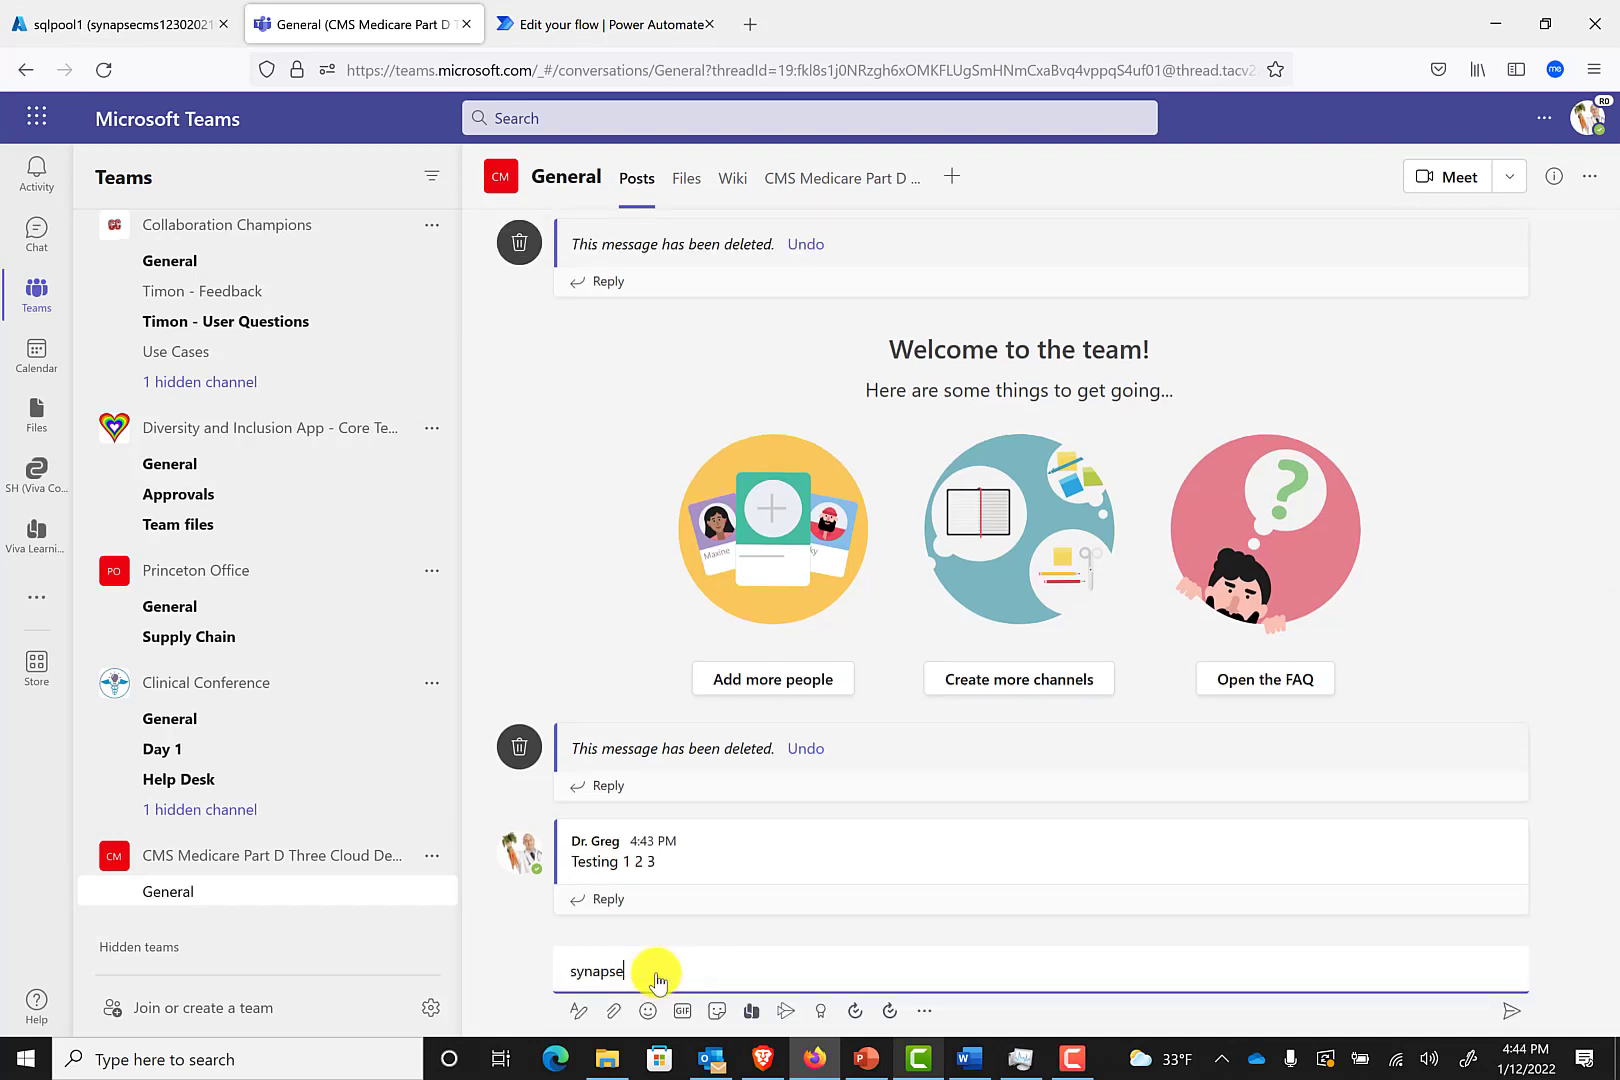
type("thuiny")
key("BackSpace")
key("BackSpace")
key("BackSpace")
key("BackSpace")
type("irty")
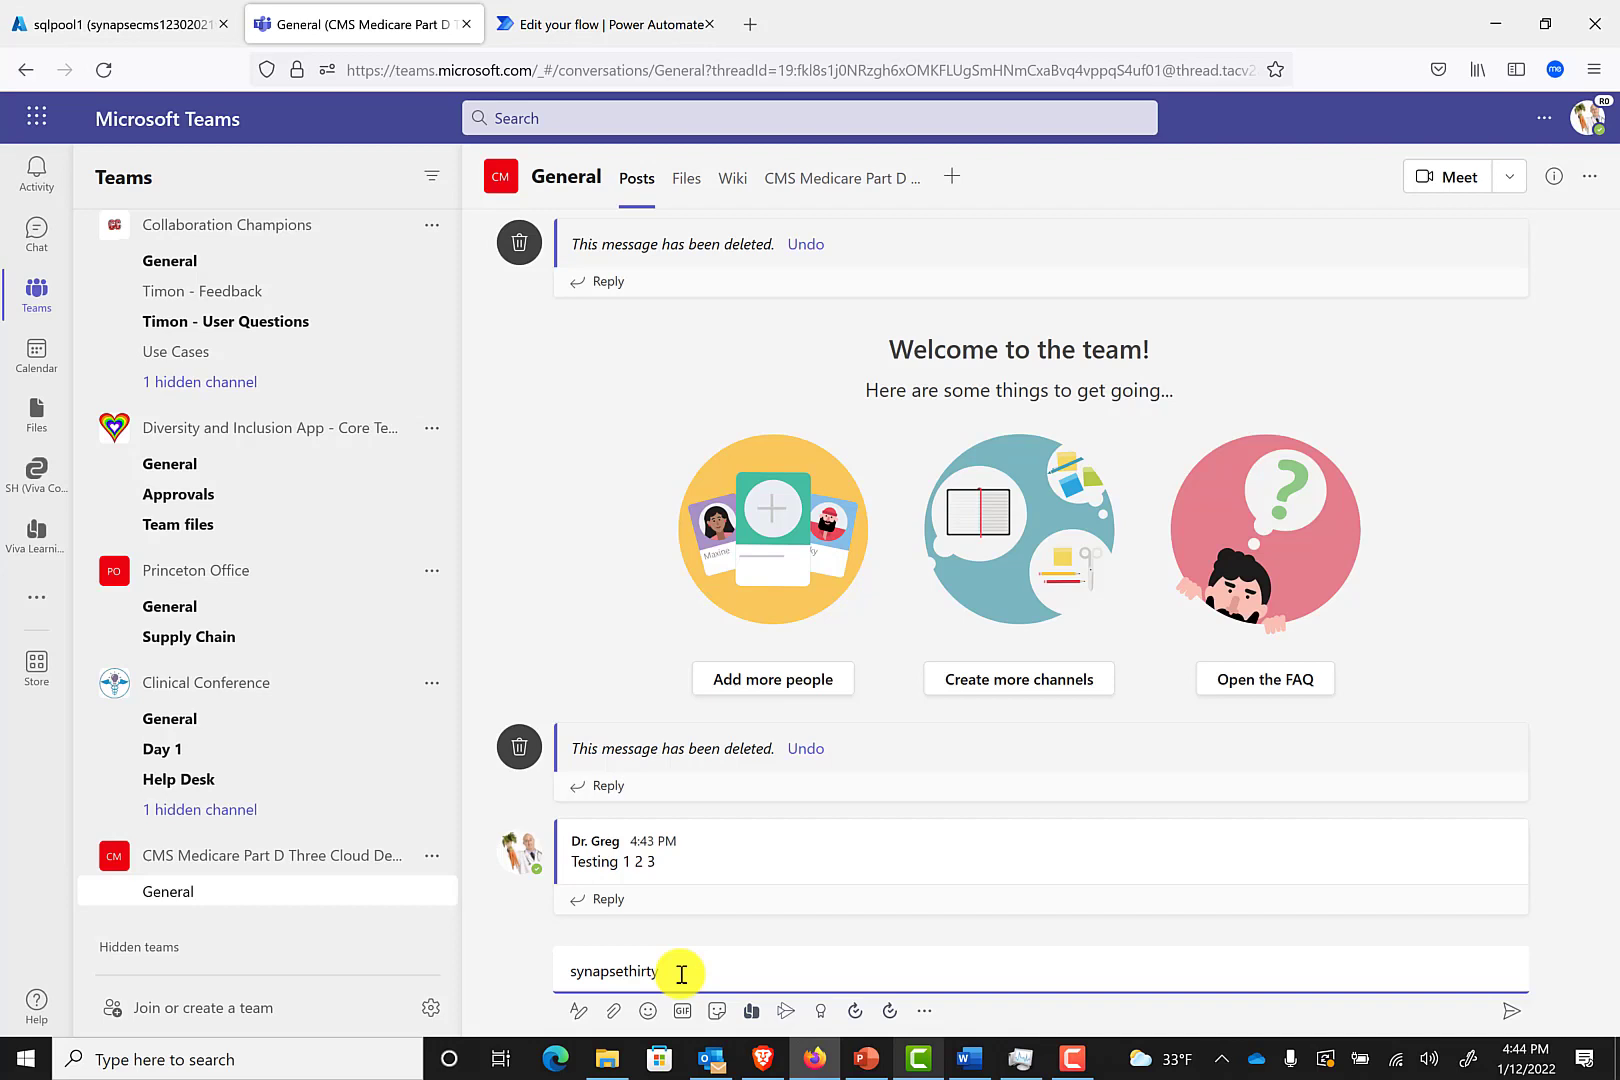
key("Return")
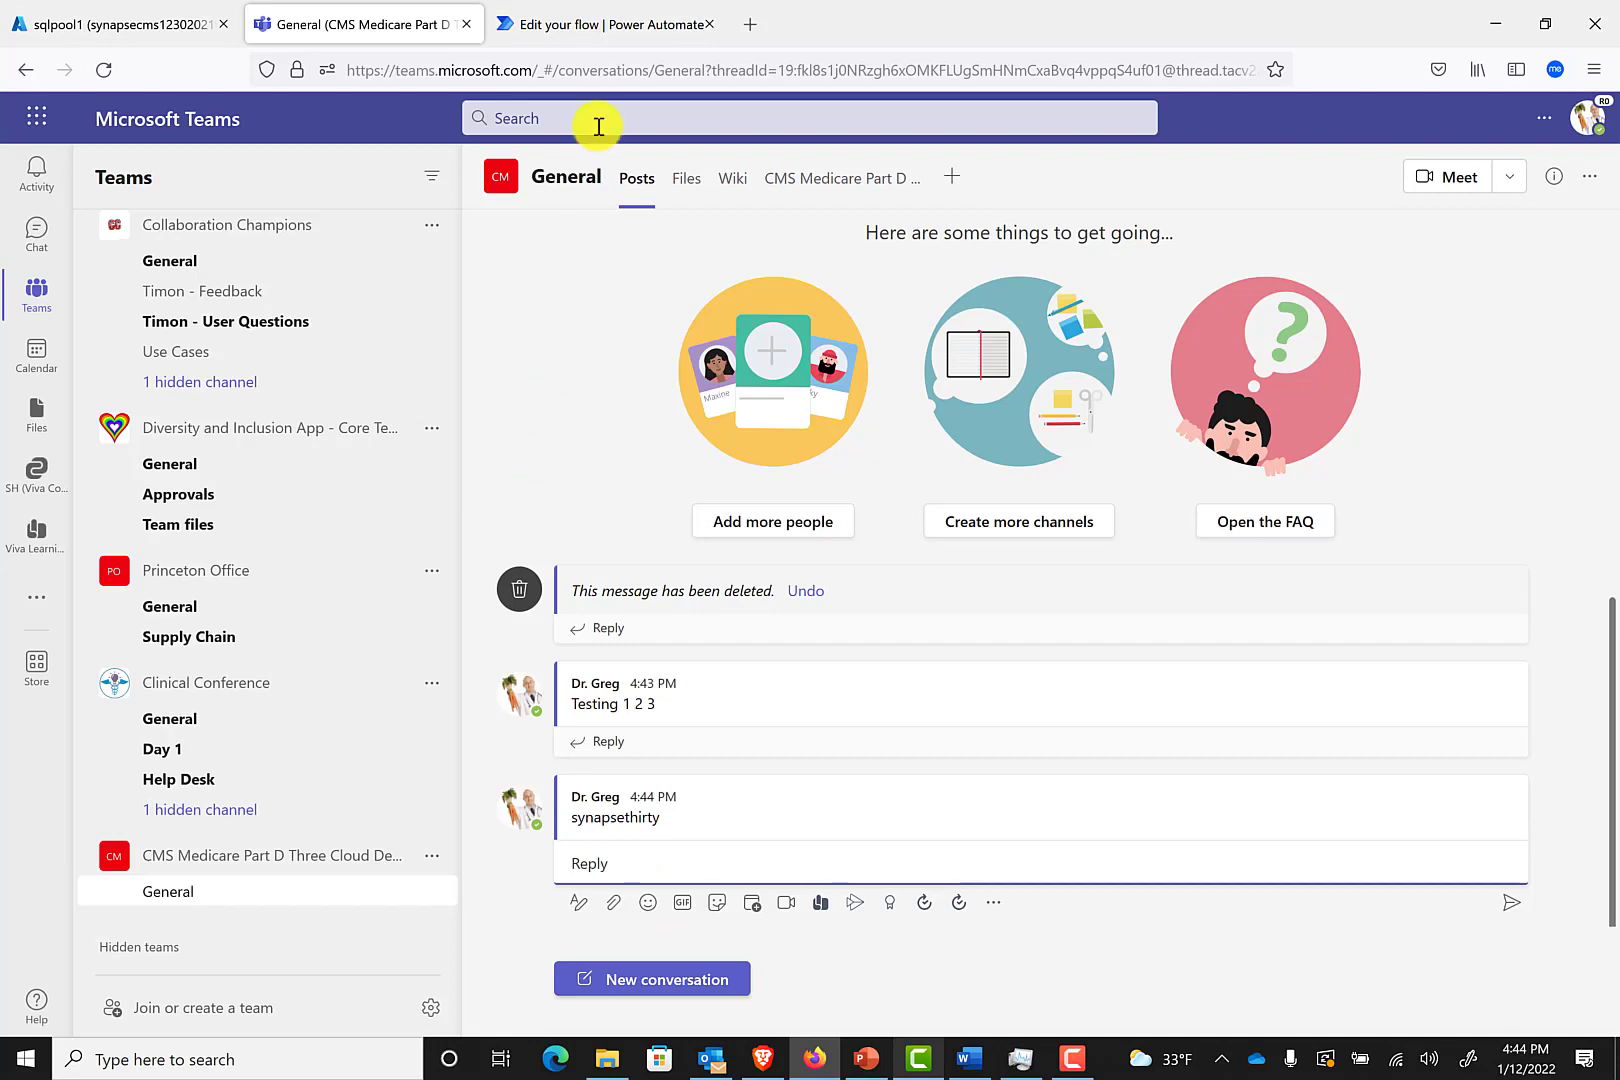
- Switch to Power Automate and refresh the 28-day run history of the Synapse 30 Minutes flow
left_click(610, 40)
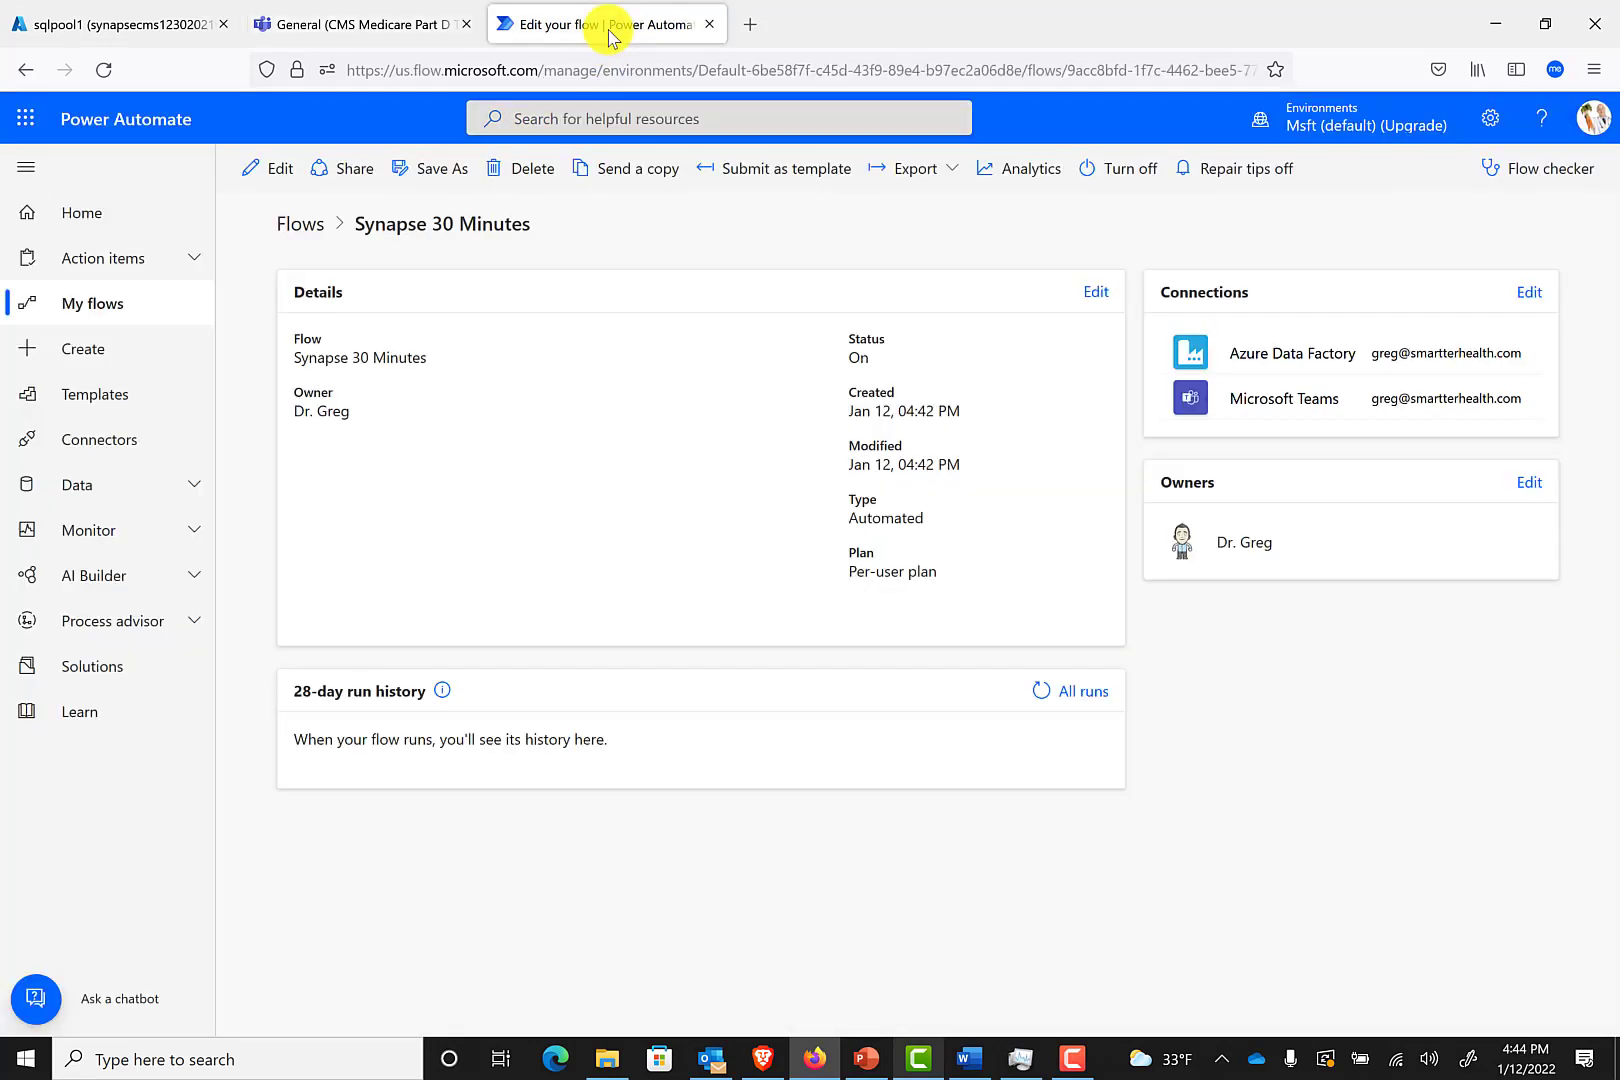
left_click(1038, 692)
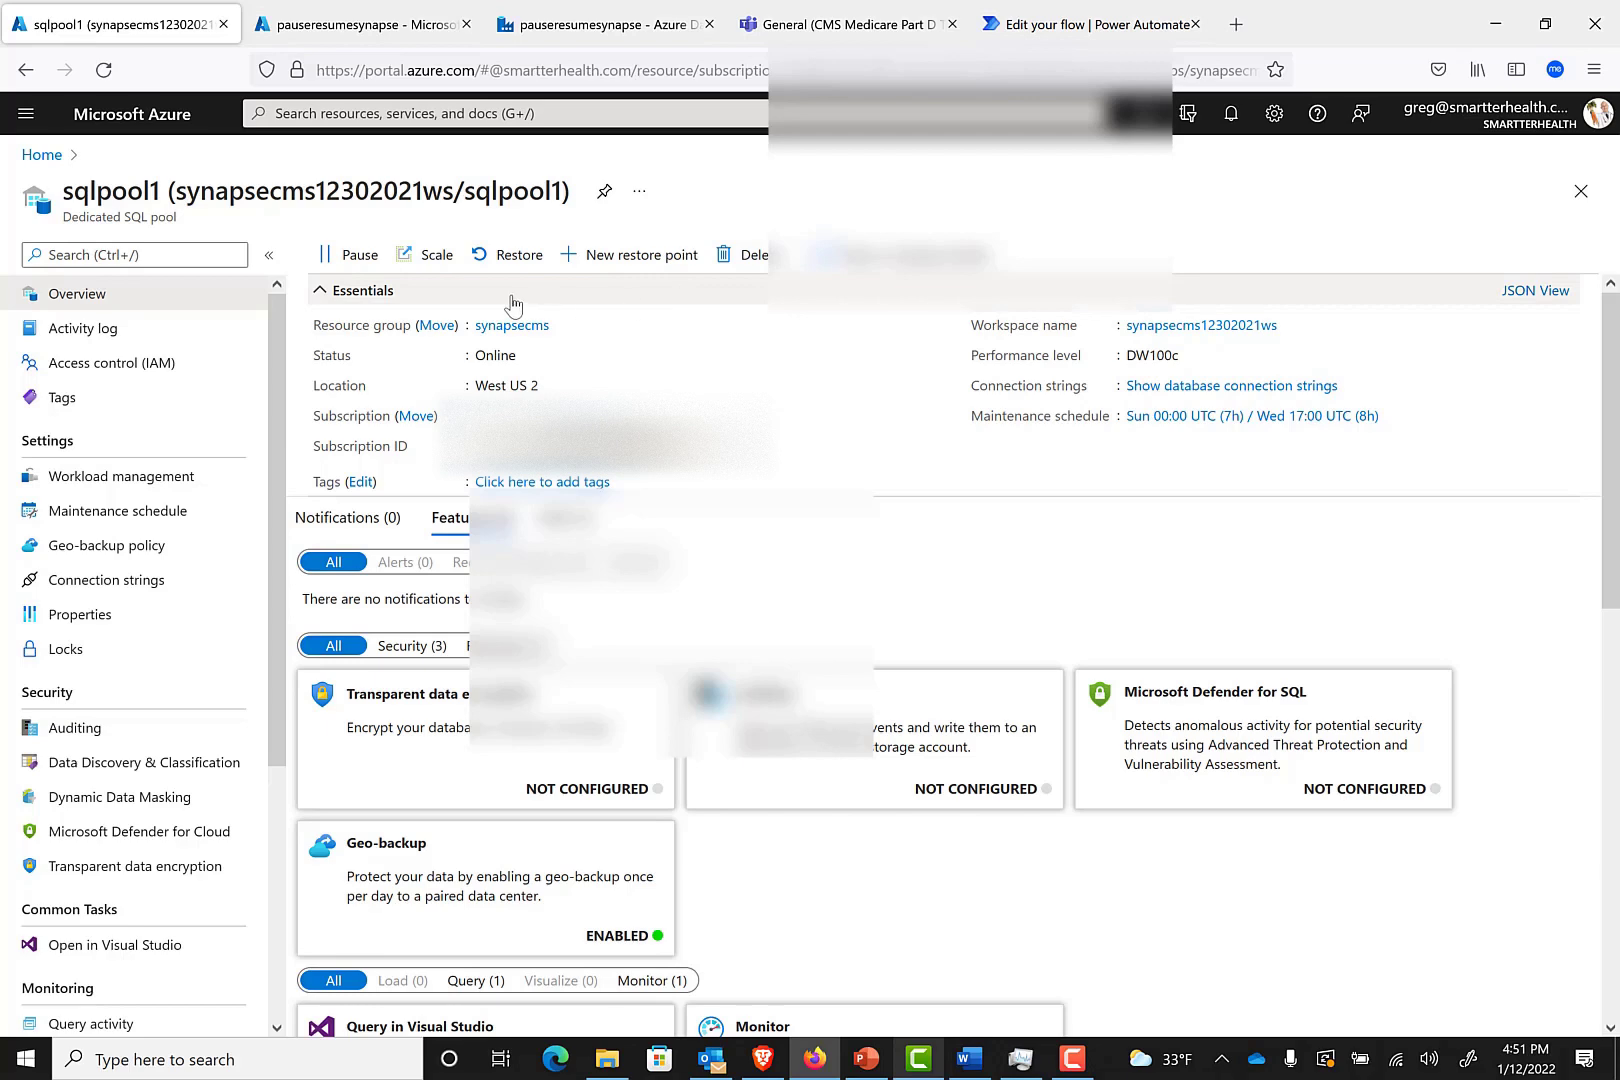
- Switch to Teams, open the Summary page of the CMS Medicare Part D report and cross-filter it by the drug JANUVIA
left_click(853, 25)
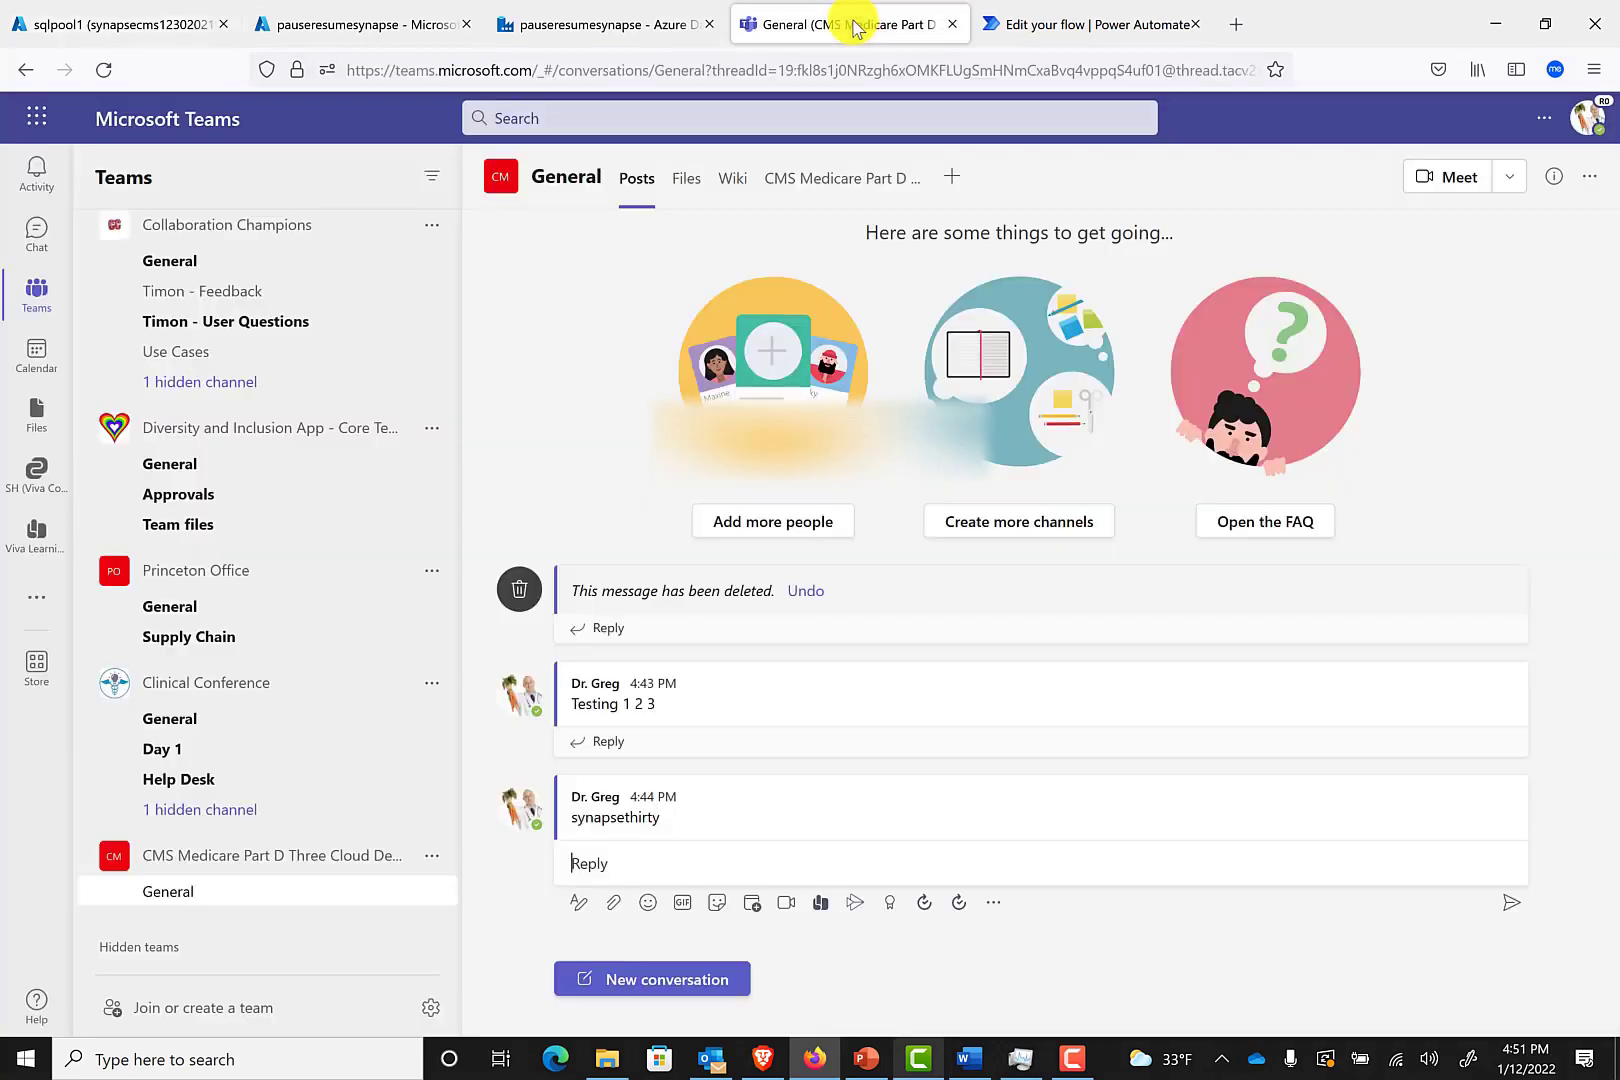
left_click(877, 186)
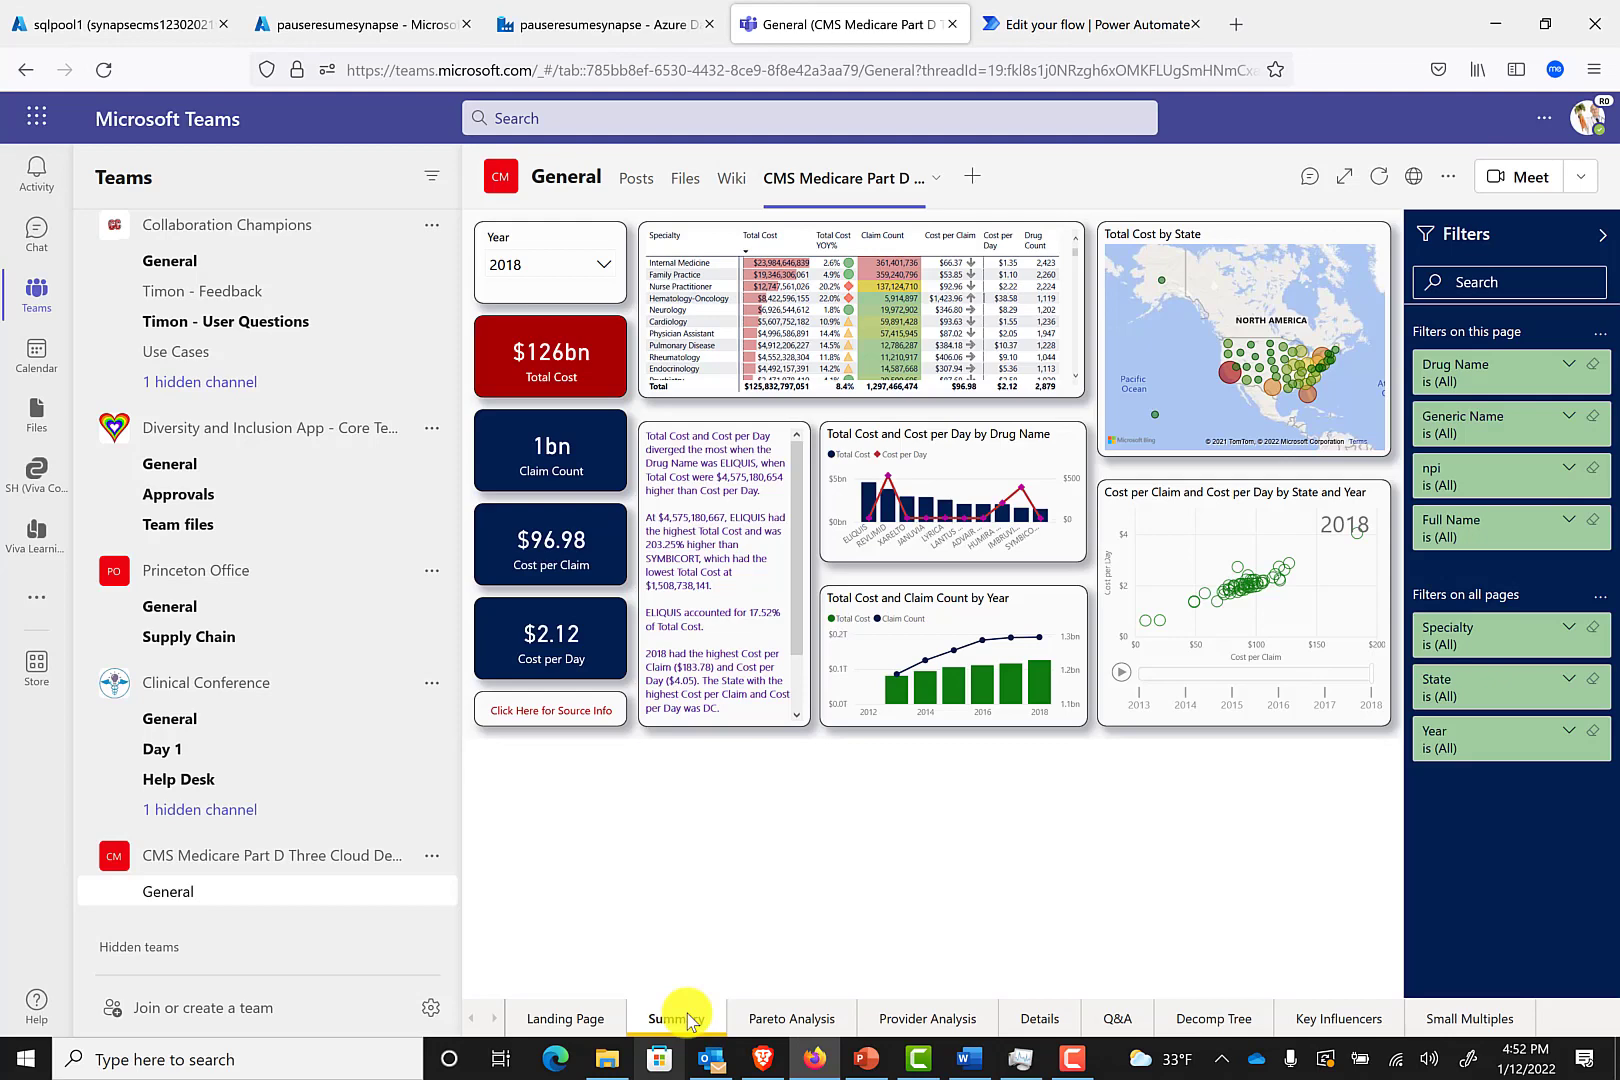
left_click(928, 508)
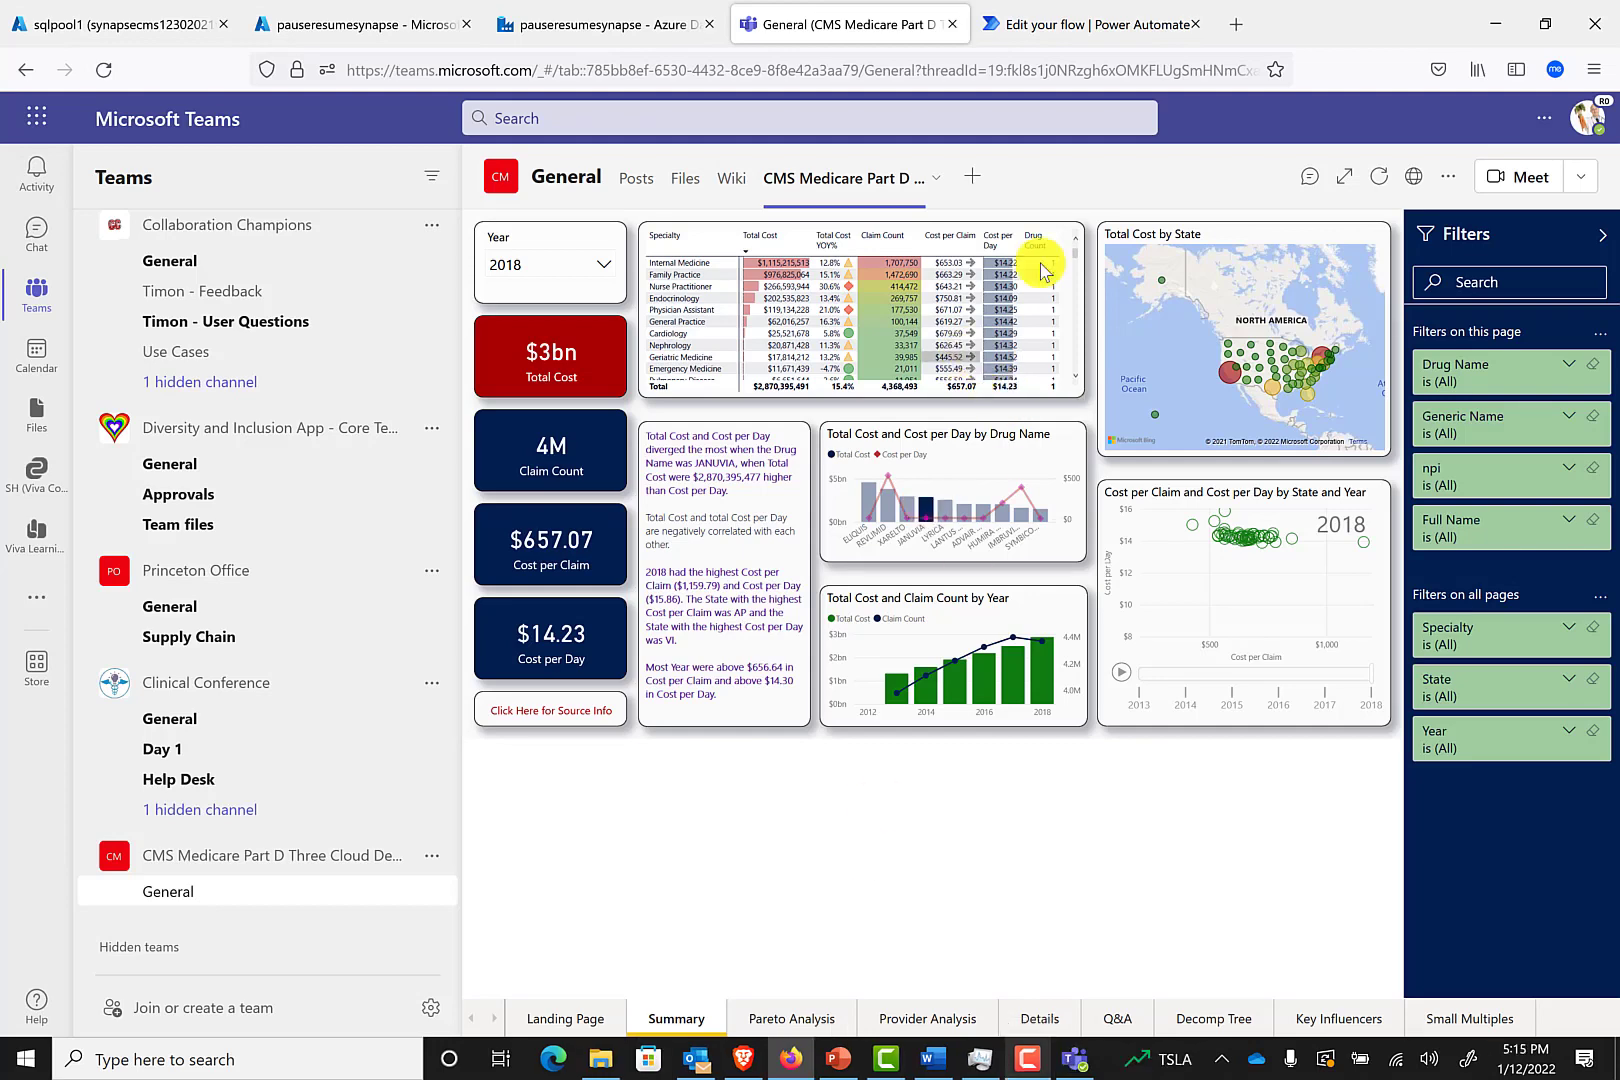
- Refresh the flow's run history in Power Automate and check the status of sqlpool1 in the Azure portal
left_click(1098, 16)
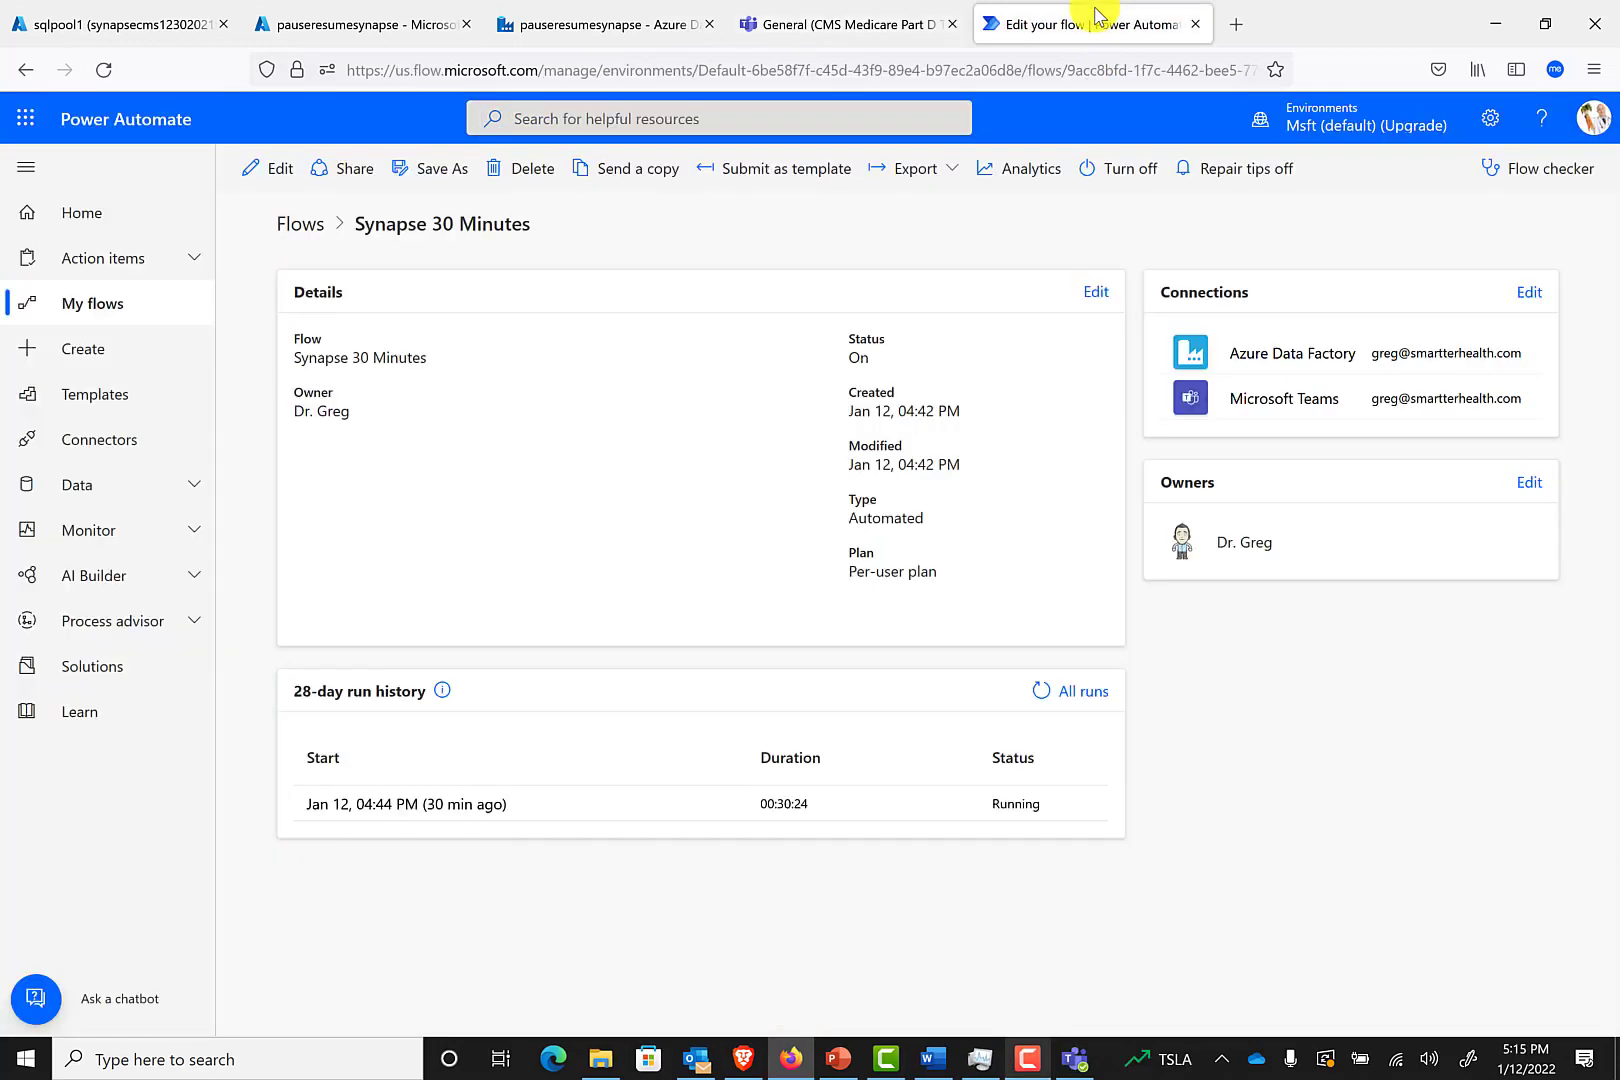
left_click(1036, 694)
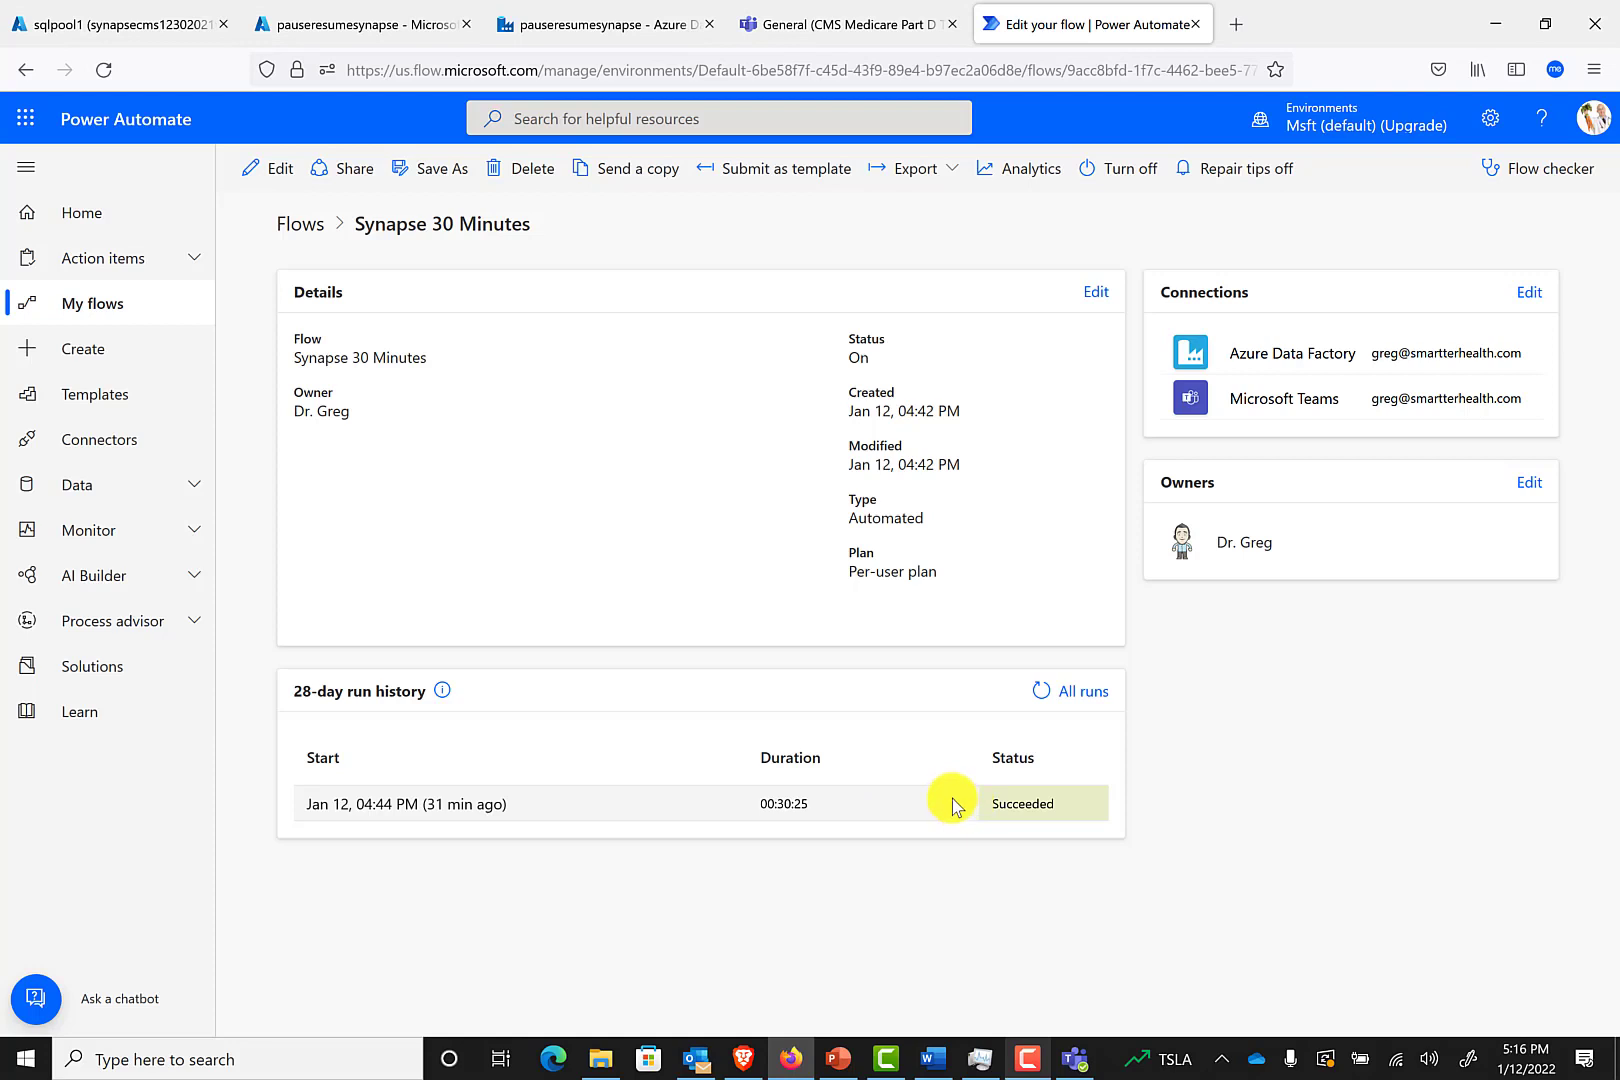
left_click(168, 28)
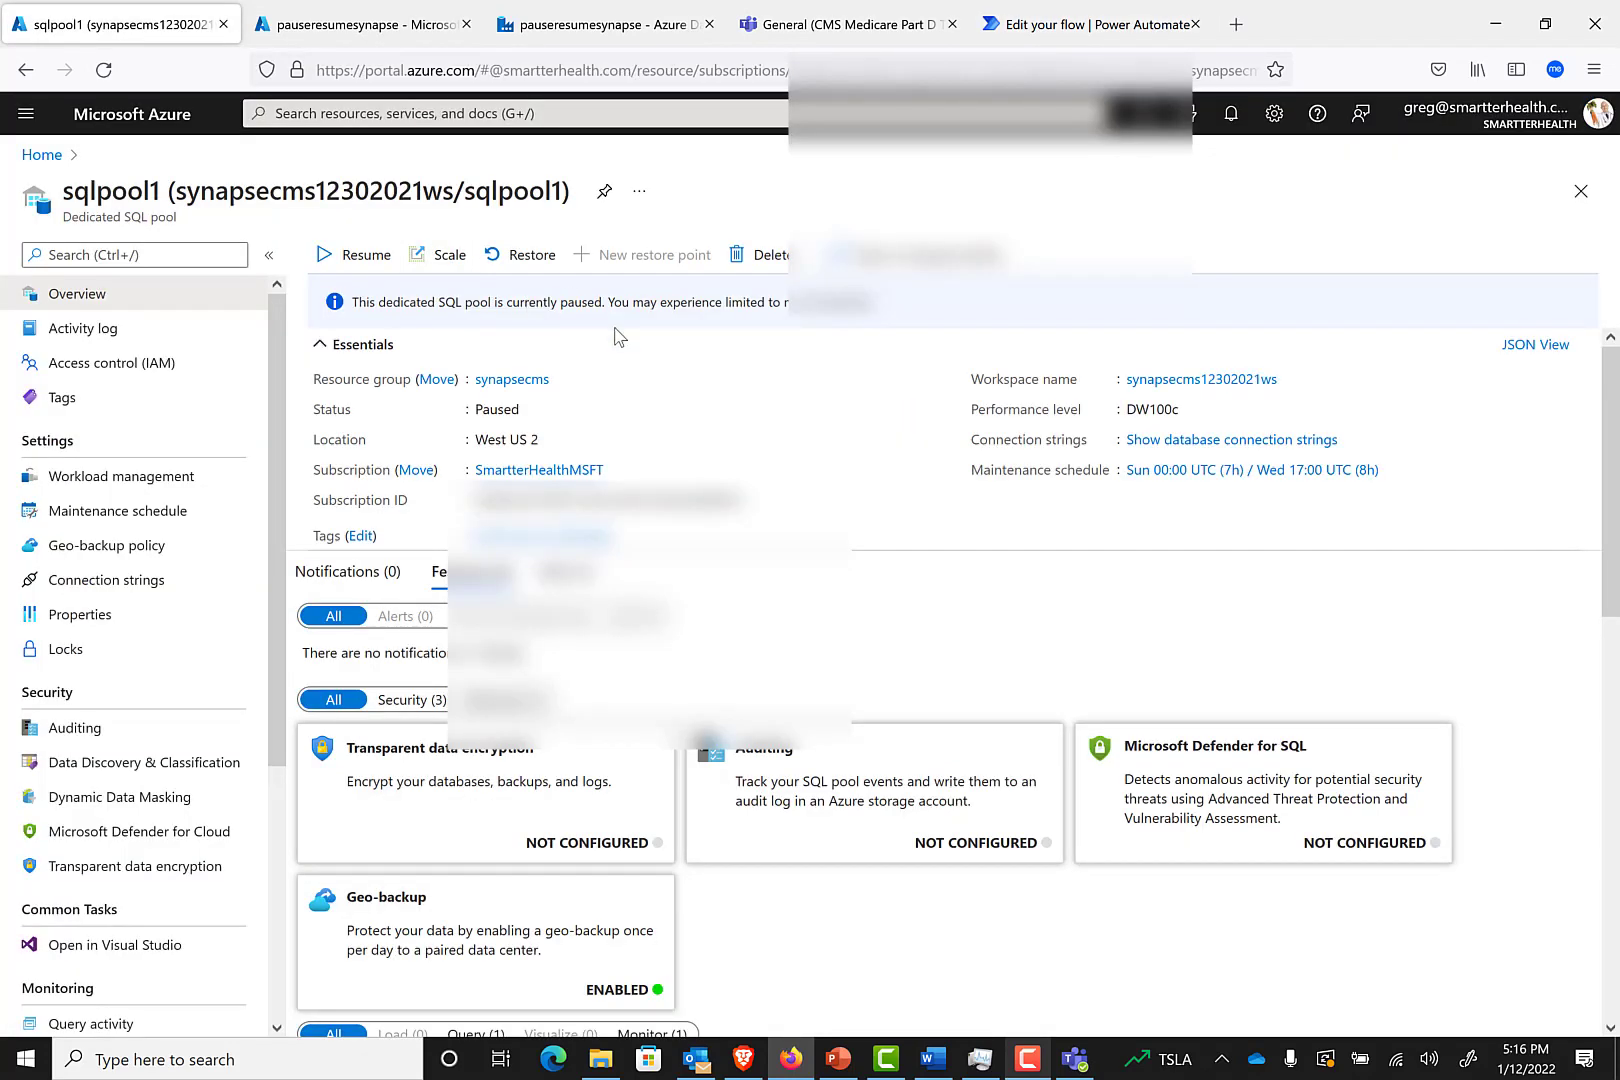
left_click_drag(498, 301, 607, 293)
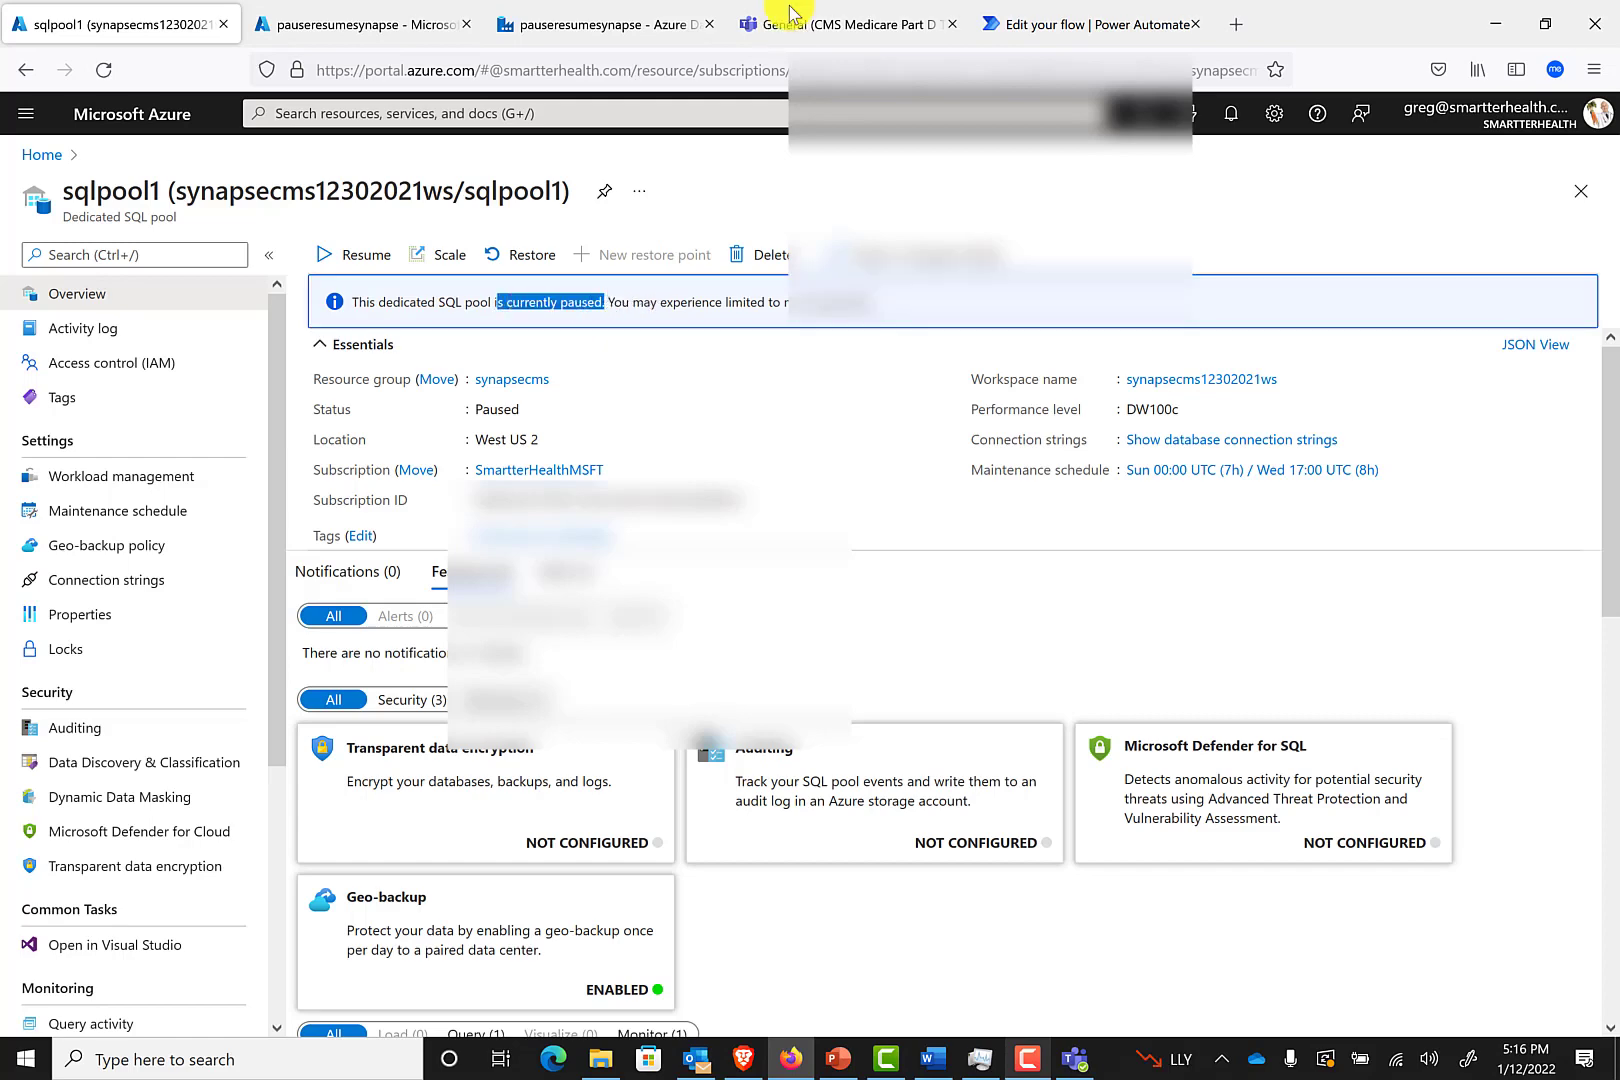
- Review the synapsethirty post in Teams and the flow's run history in Power Automate
left_click(850, 24)
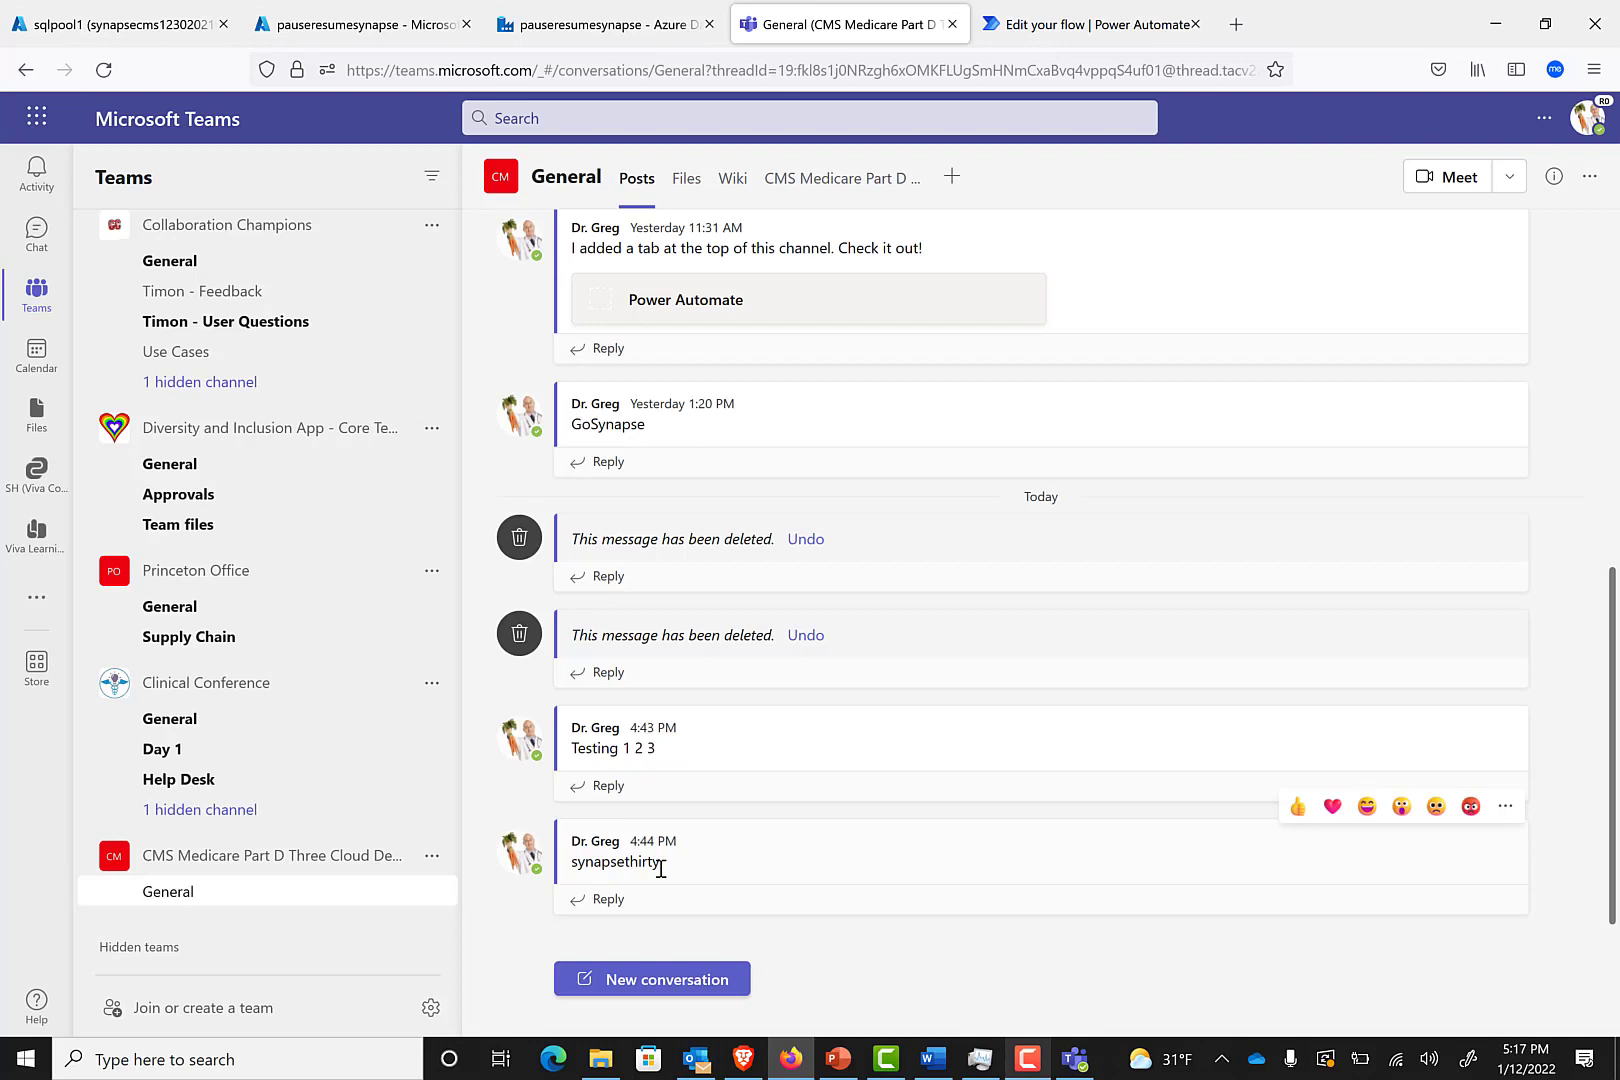
left_click(1063, 12)
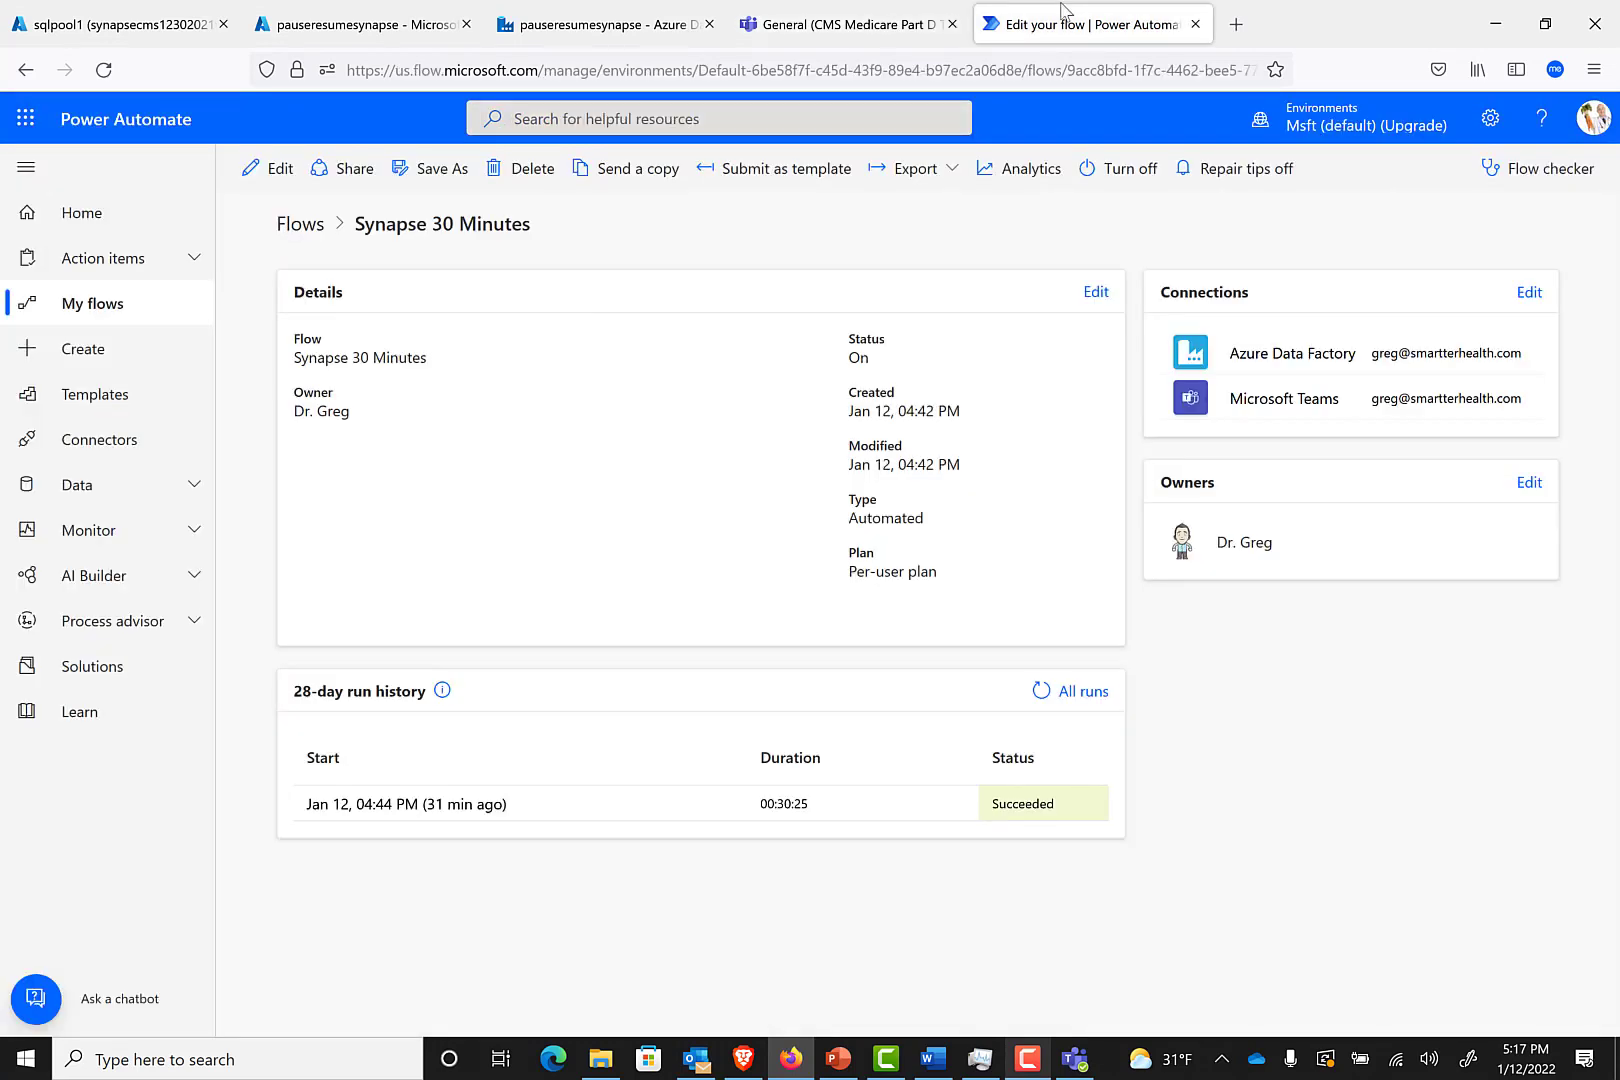